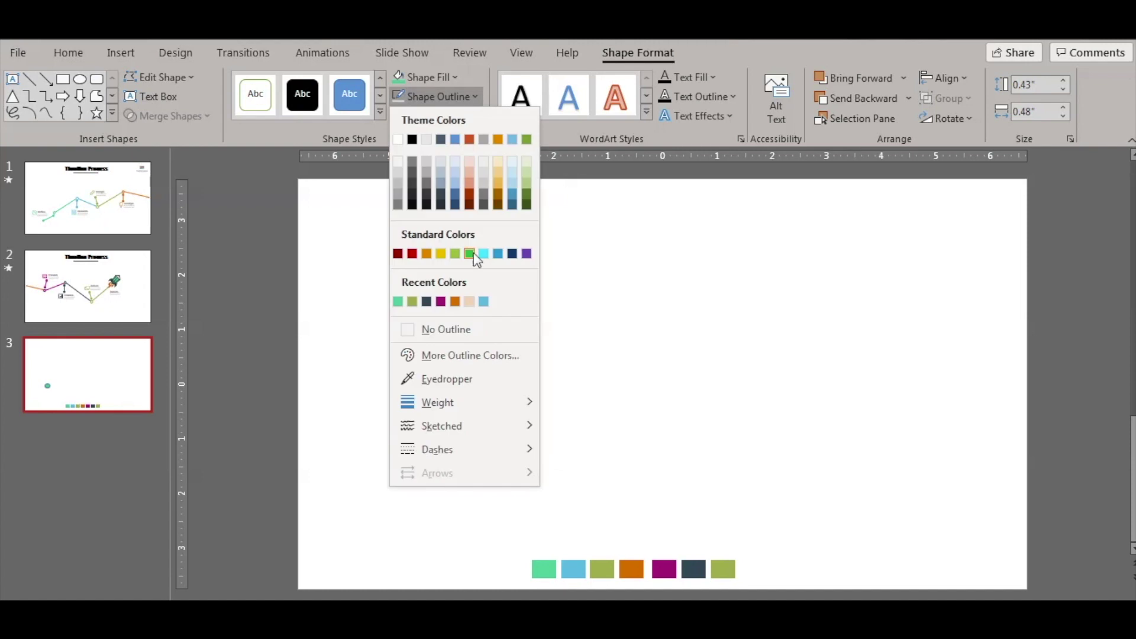
Remove the outline and the fill from the small green circle on slide 3
left_click(468, 327)
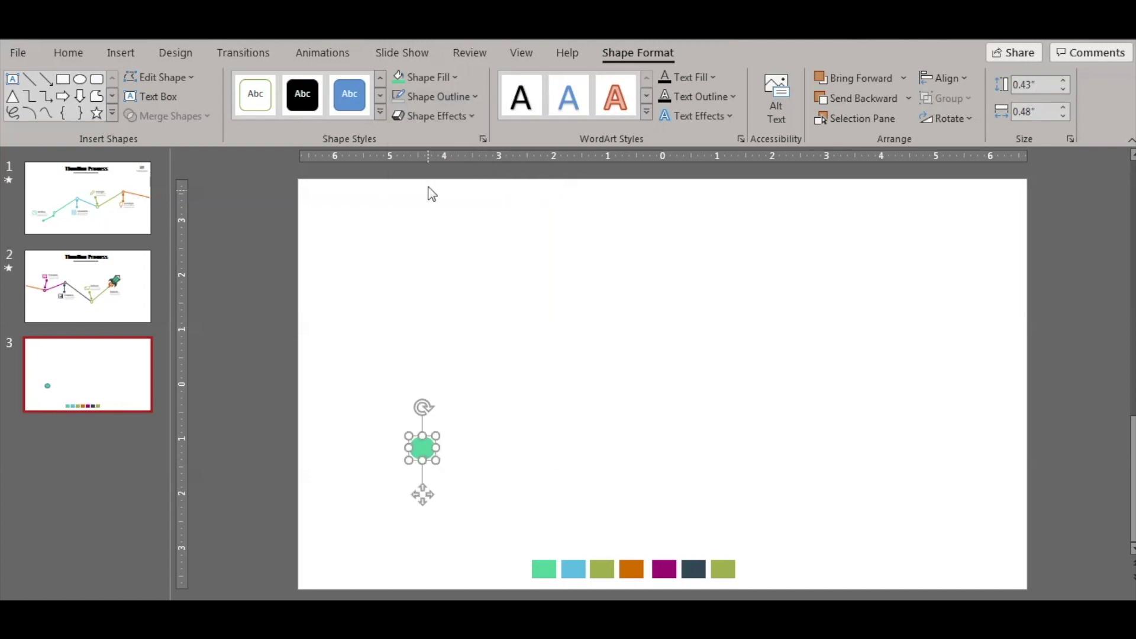
left_click(476, 98)
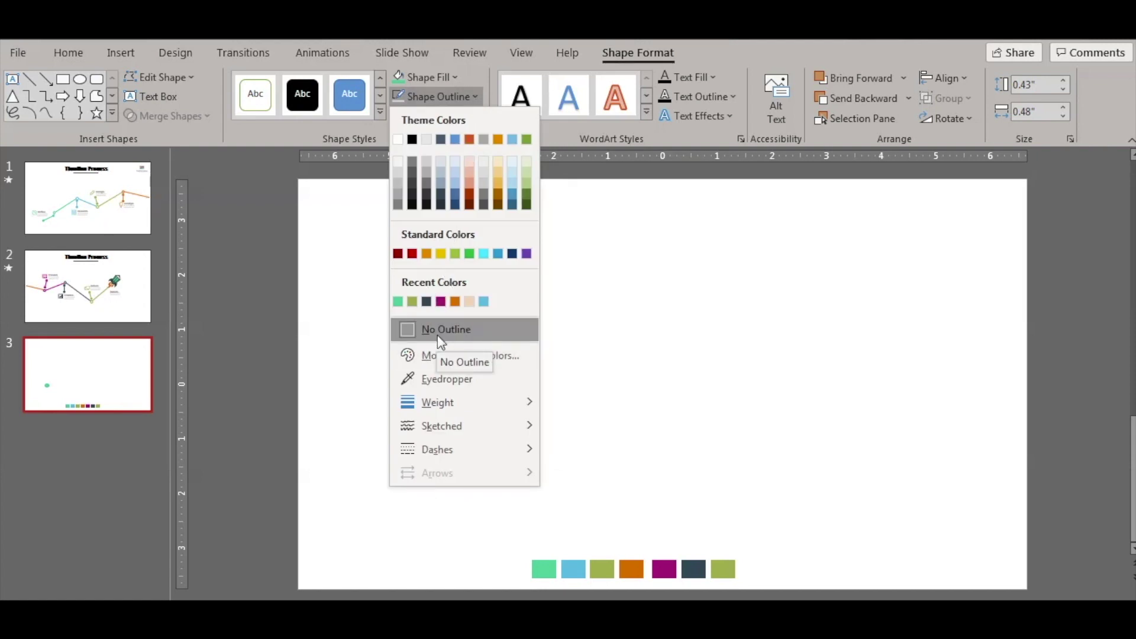
left_click(484, 332)
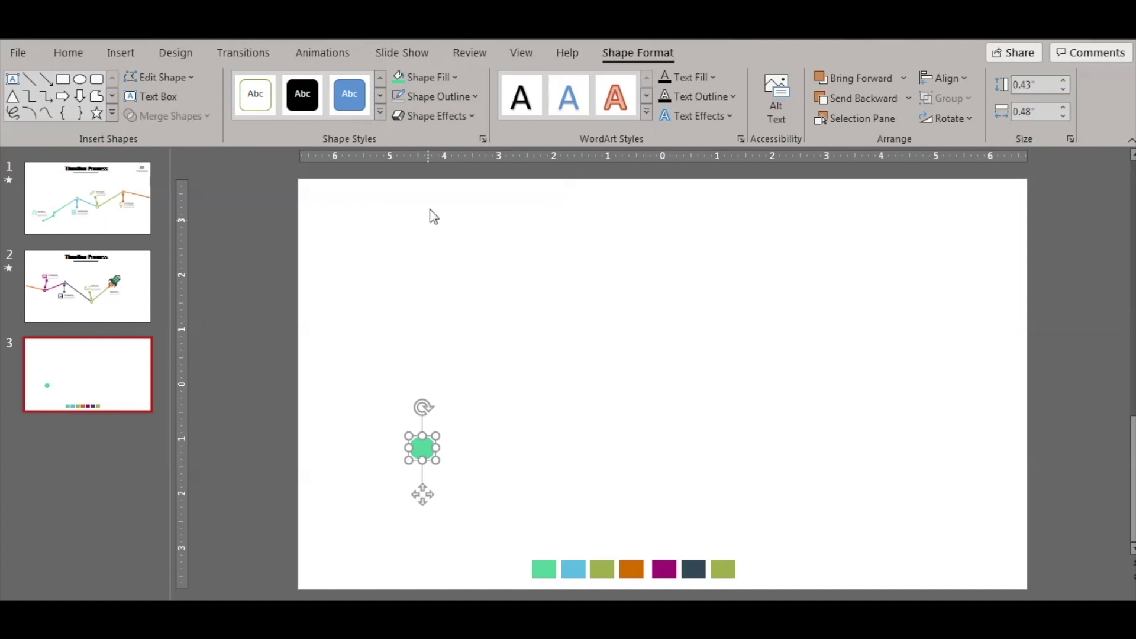
left_click(455, 79)
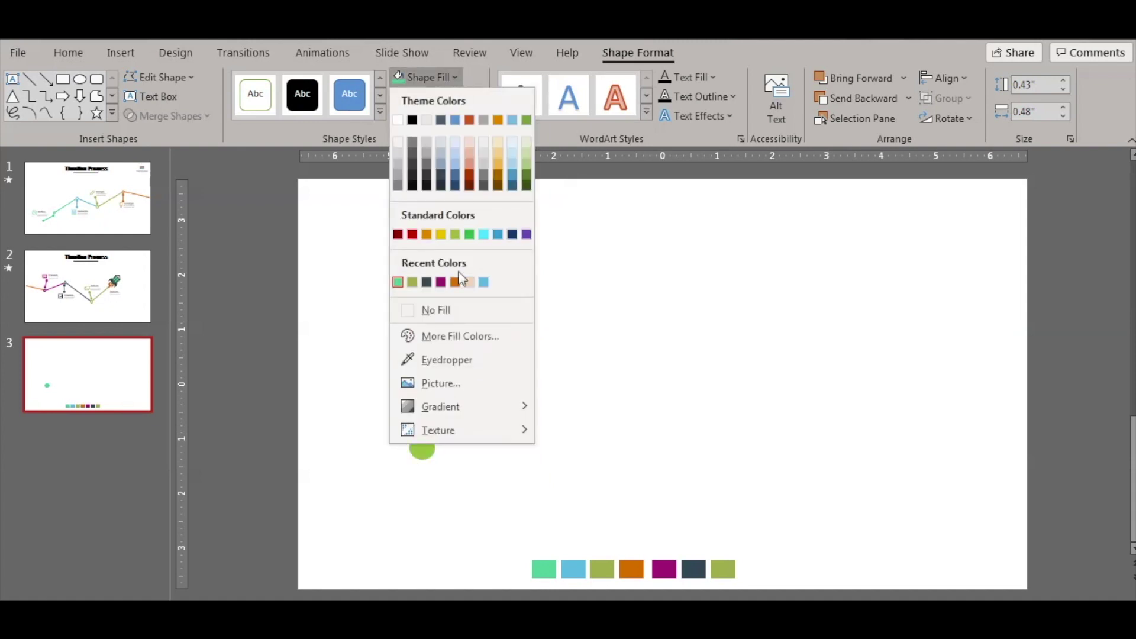
left_click(455, 315)
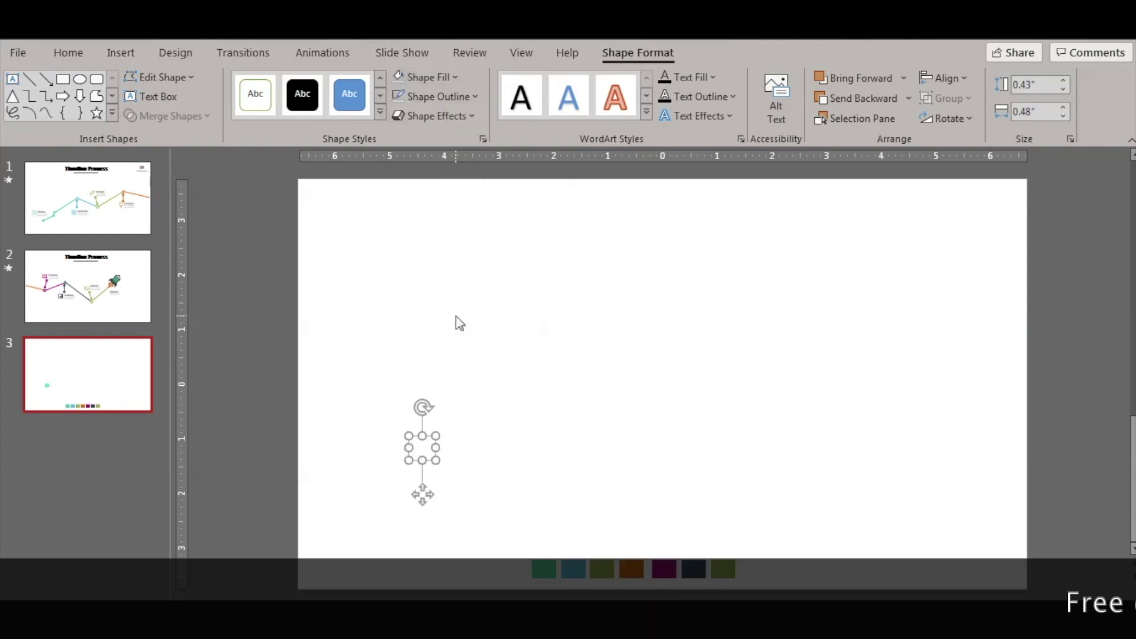
Outline the circle in the green sampled with the Eyedropper from the first color swatch
left_click(475, 96)
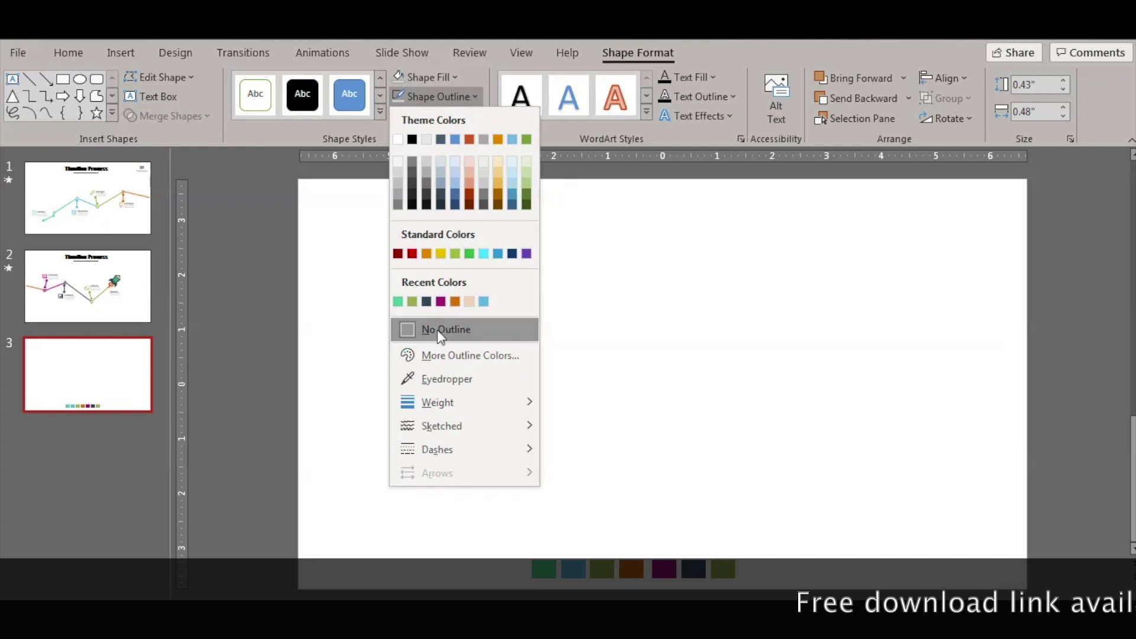
left_click(474, 379)
left_click(546, 570)
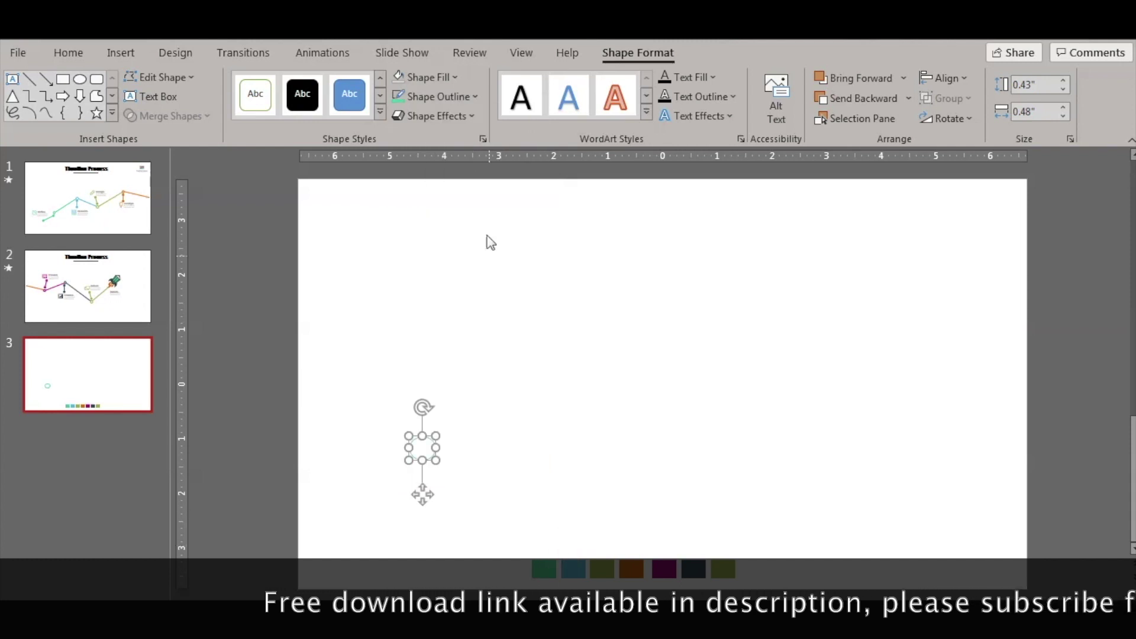
Set the circle's outline weight to 3 pt
left_click(478, 100)
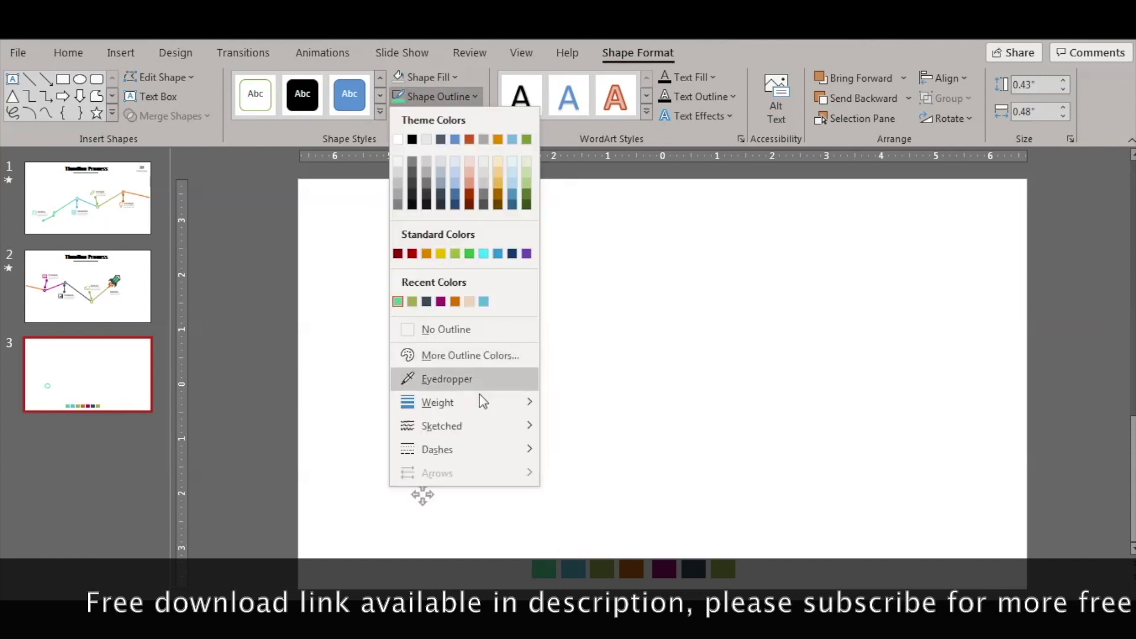
mouse_move(479, 403)
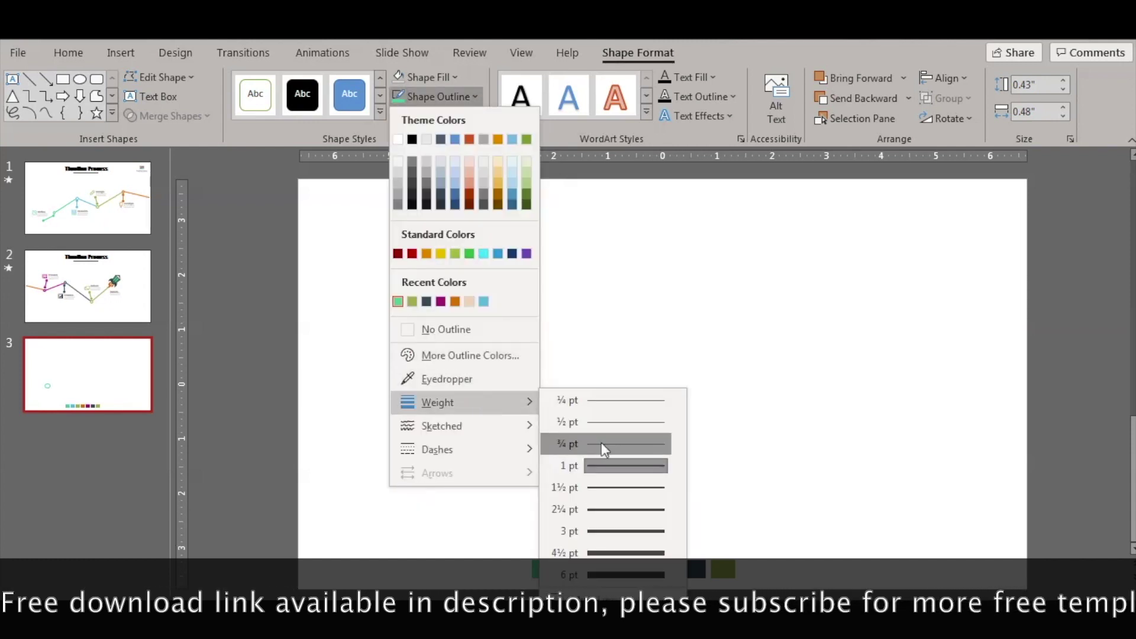
left_click(604, 527)
left_click(530, 393)
Check the outline weight options of the first green timeline circle on slide 1
left_click(104, 197)
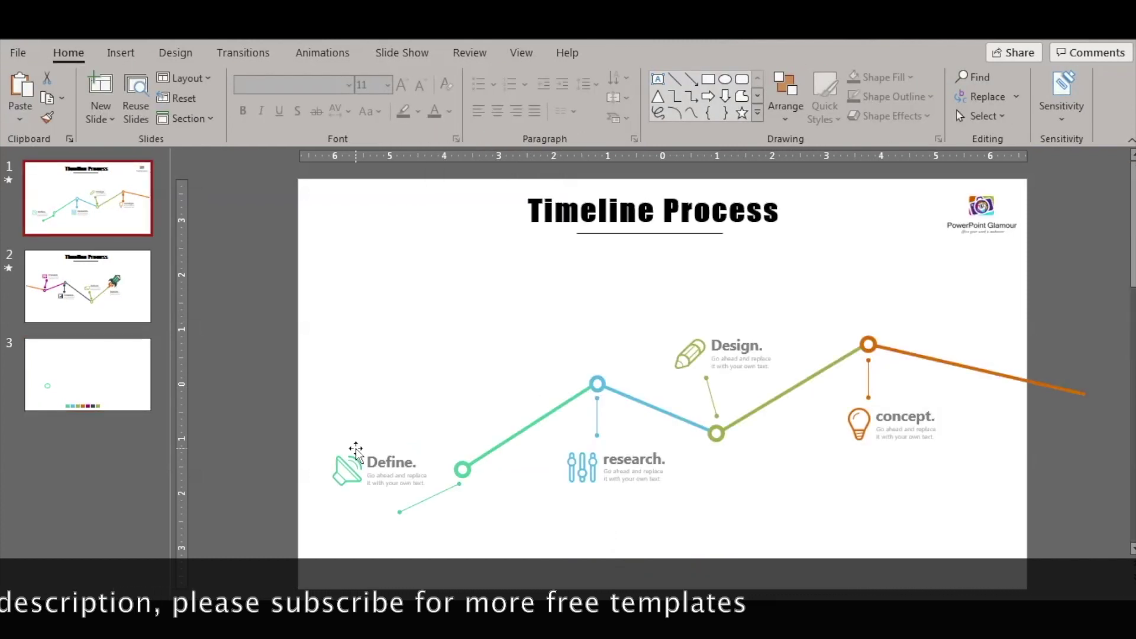
left_click(464, 473)
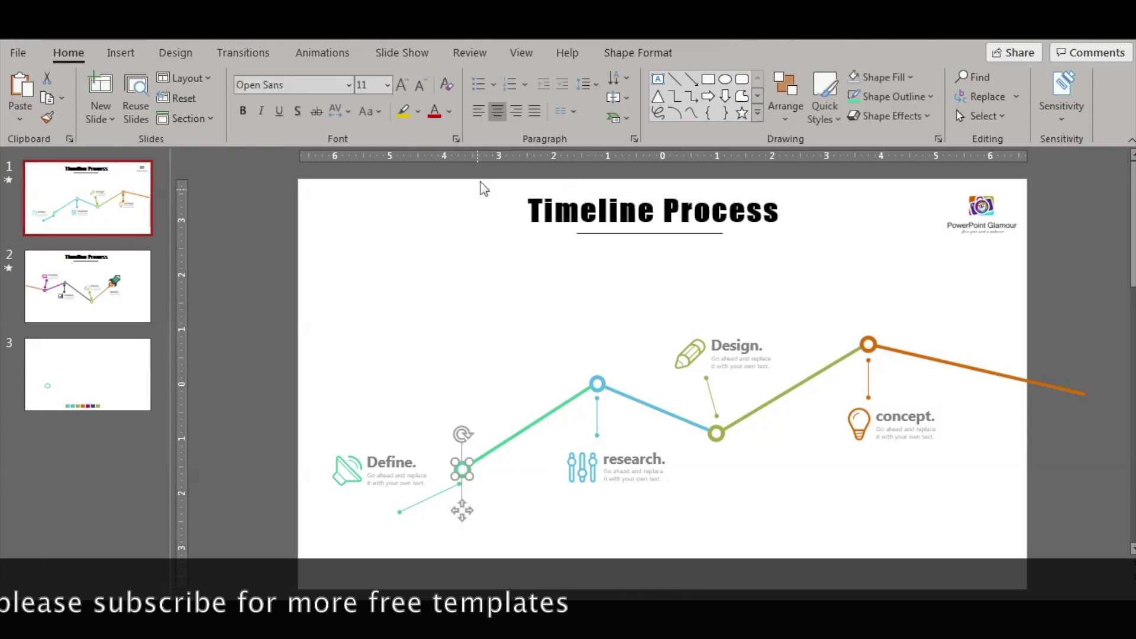
left_click(931, 96)
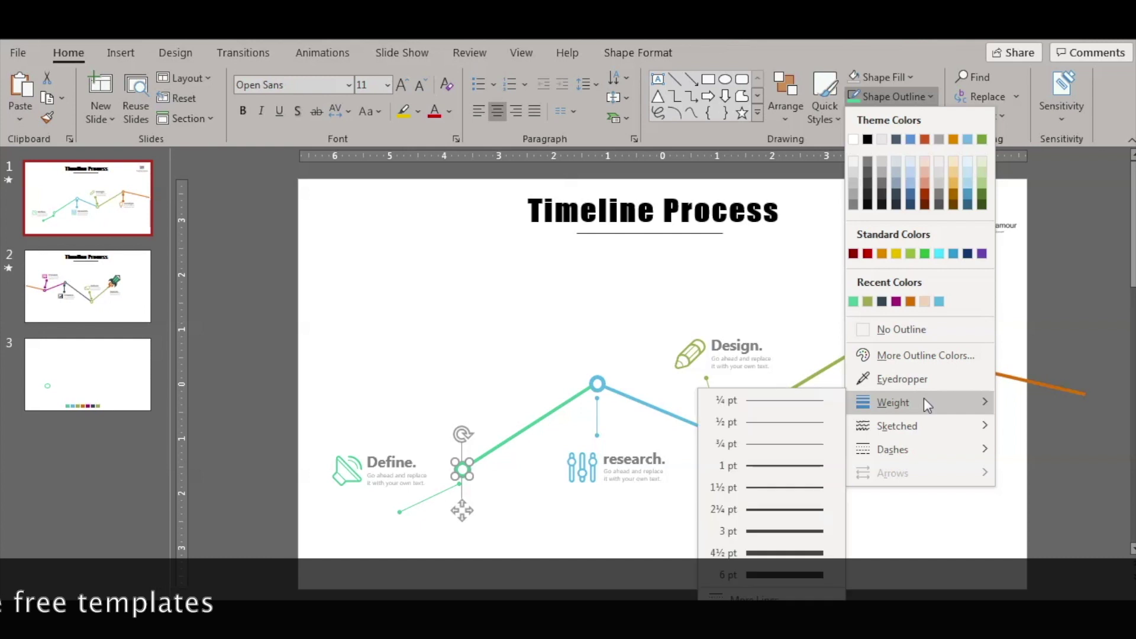
left_click(384, 333)
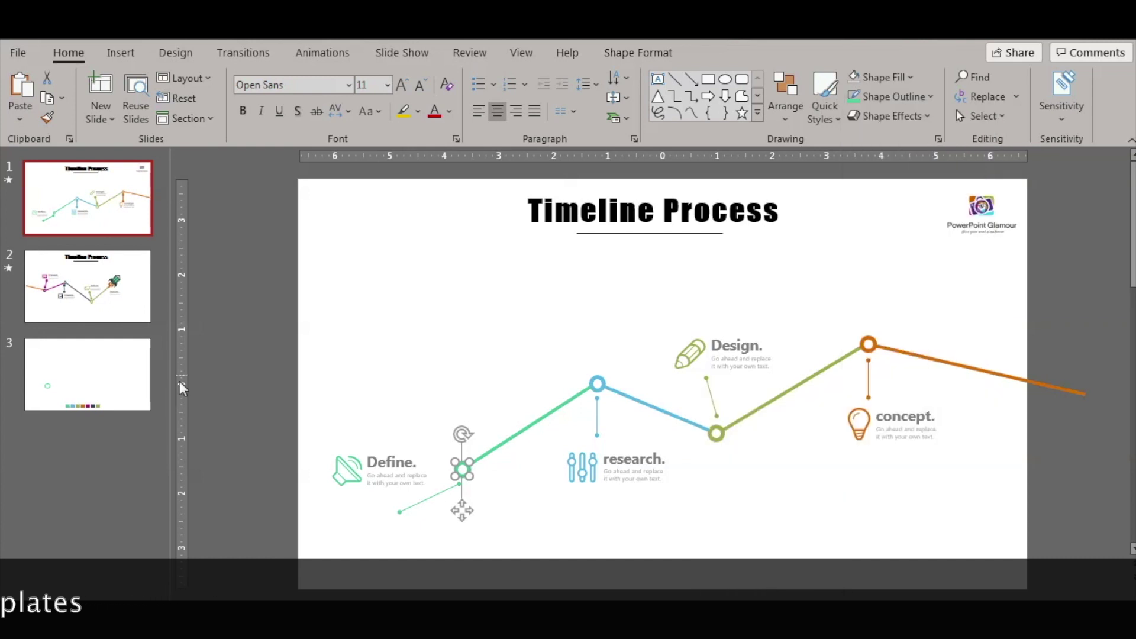
Set the slide 3 circle's outline weight to 4½ pt and make the circle smaller
left_click(60, 360)
left_click(427, 442)
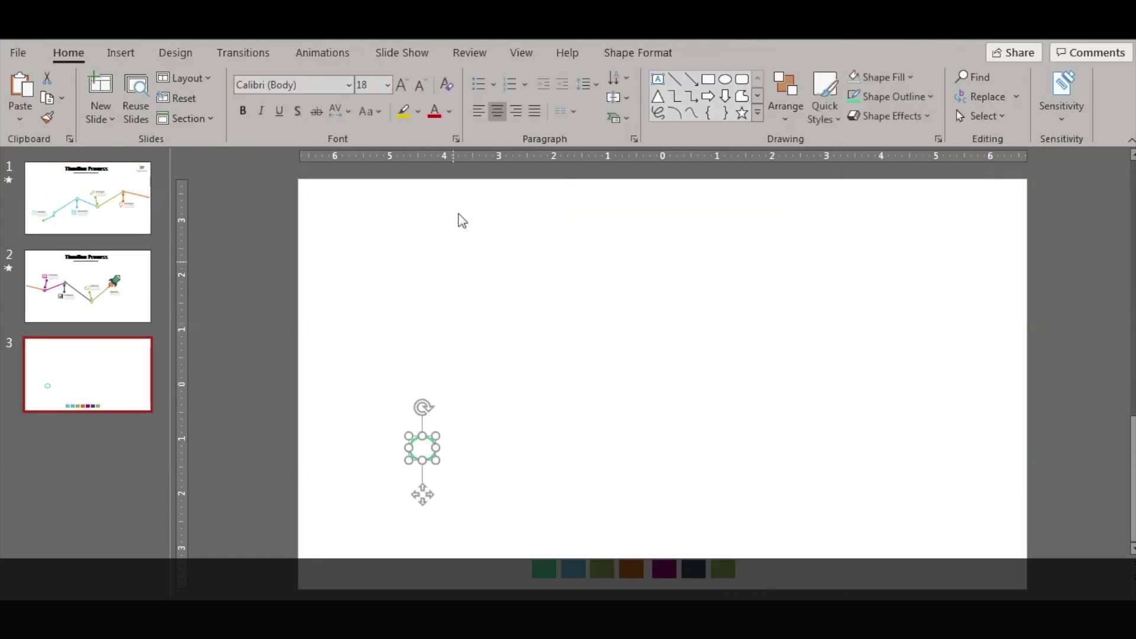
left_click(936, 96)
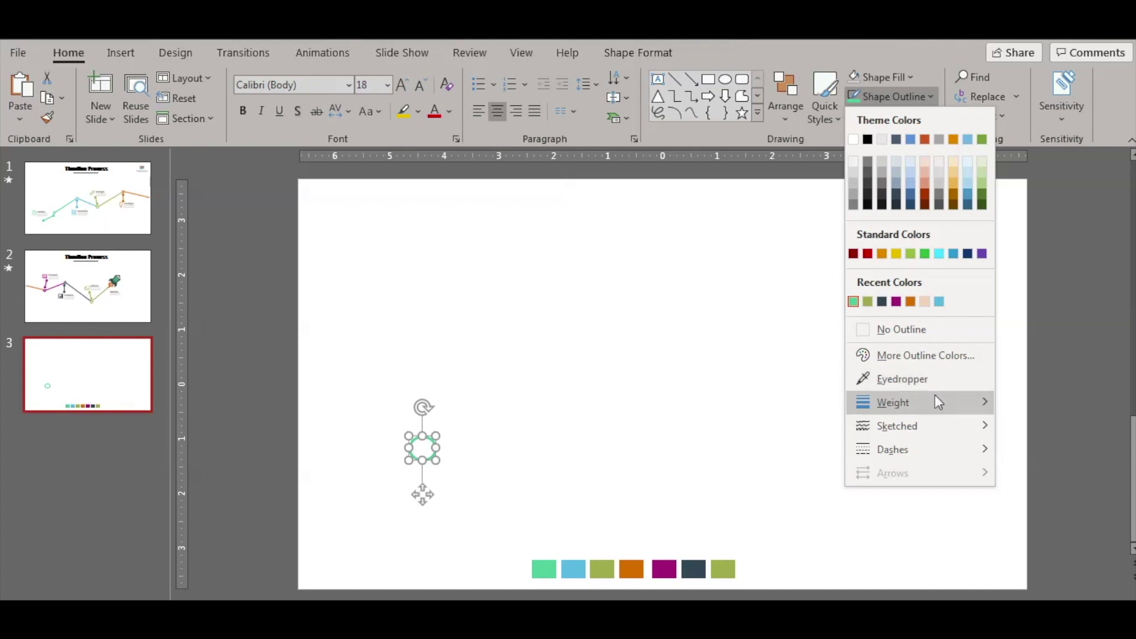
mouse_move(935, 398)
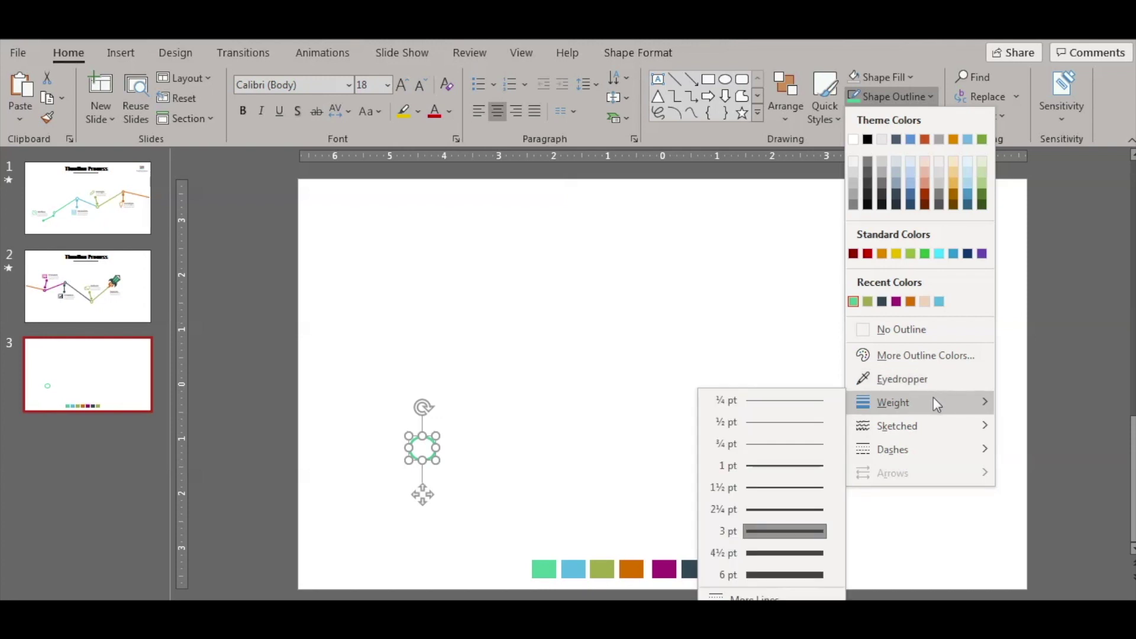
left_click(779, 551)
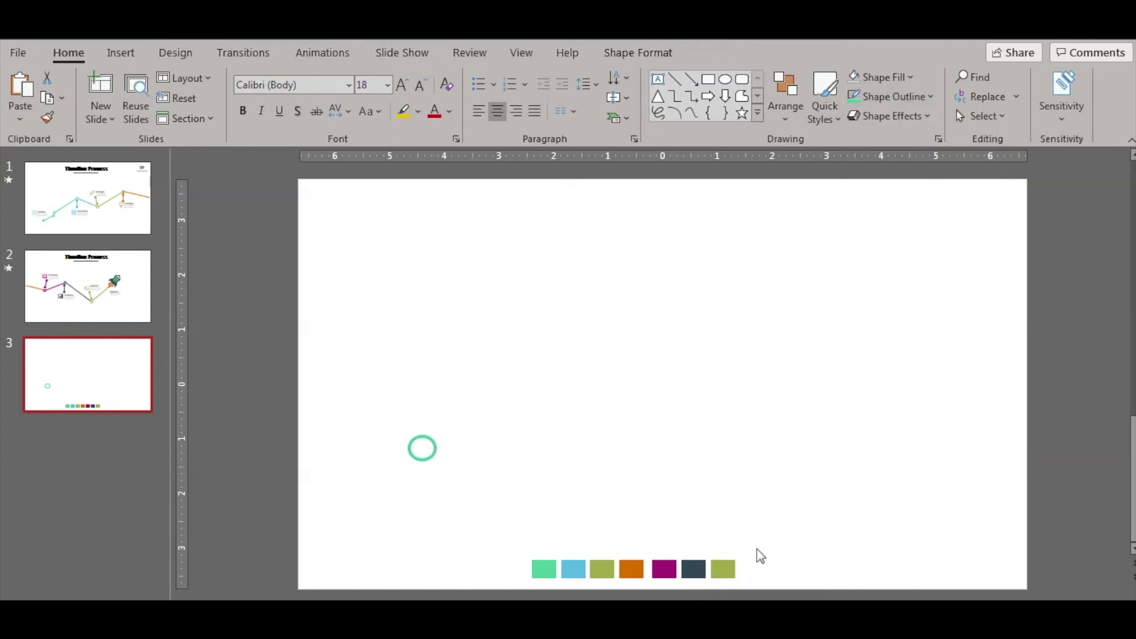
left_click(430, 456)
left_click(488, 381)
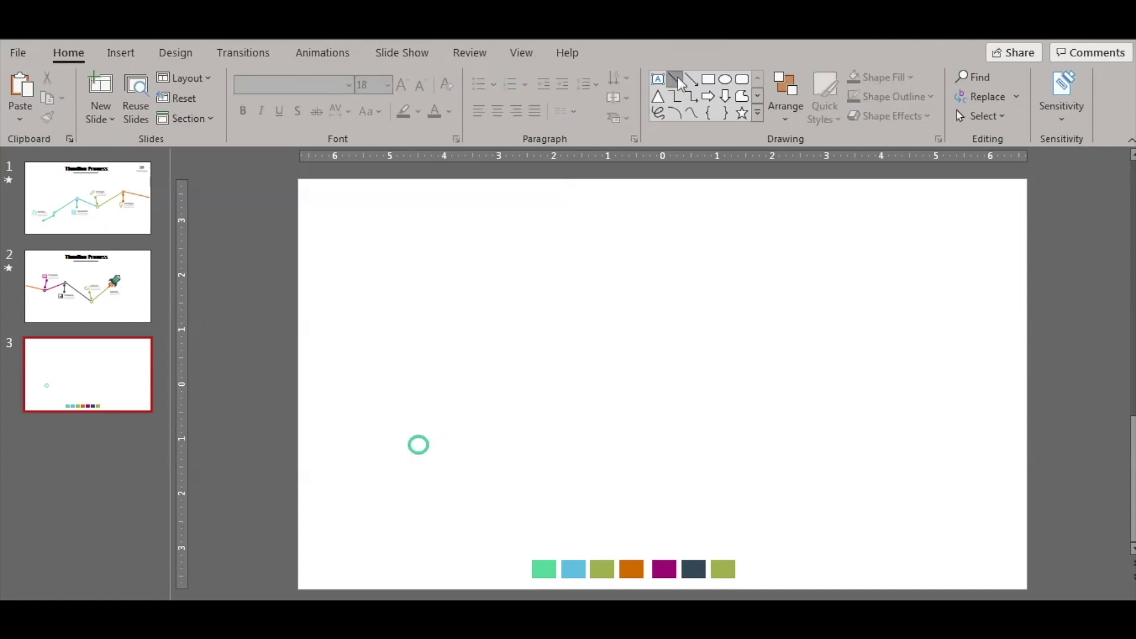
Draw a straight line rising to the right from the circle and color it with the green sampled from the first swatch
mouse_move(418, 437)
left_mouse_down()
mouse_move(497, 398)
mouse_move(517, 367)
left_mouse_up()
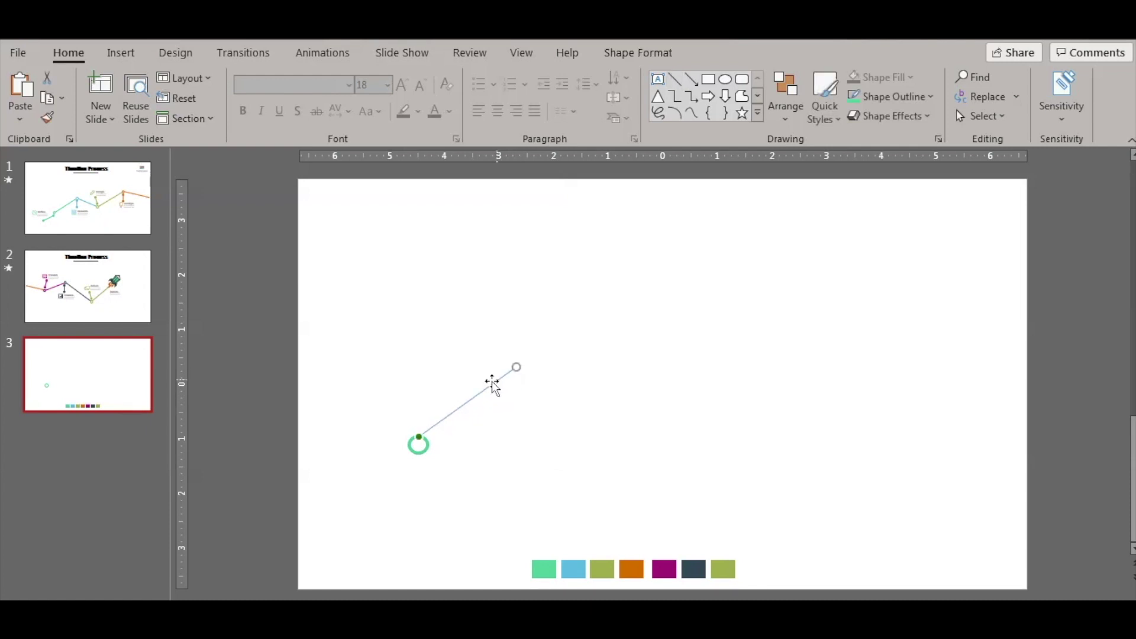
left_click_drag(474, 397, 485, 400)
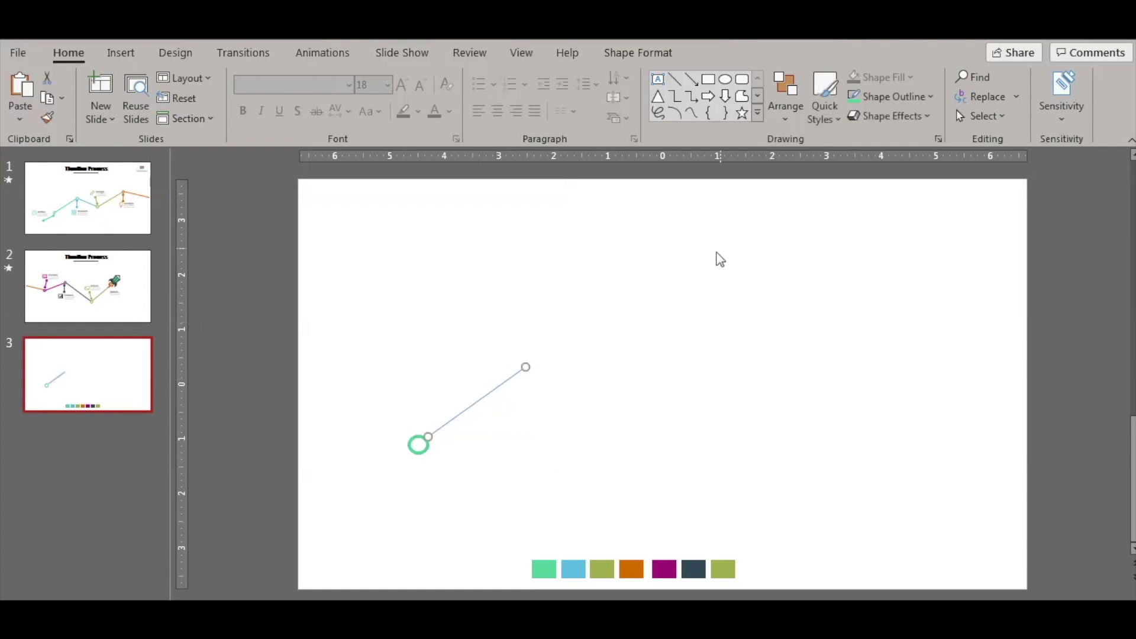
left_click(932, 98)
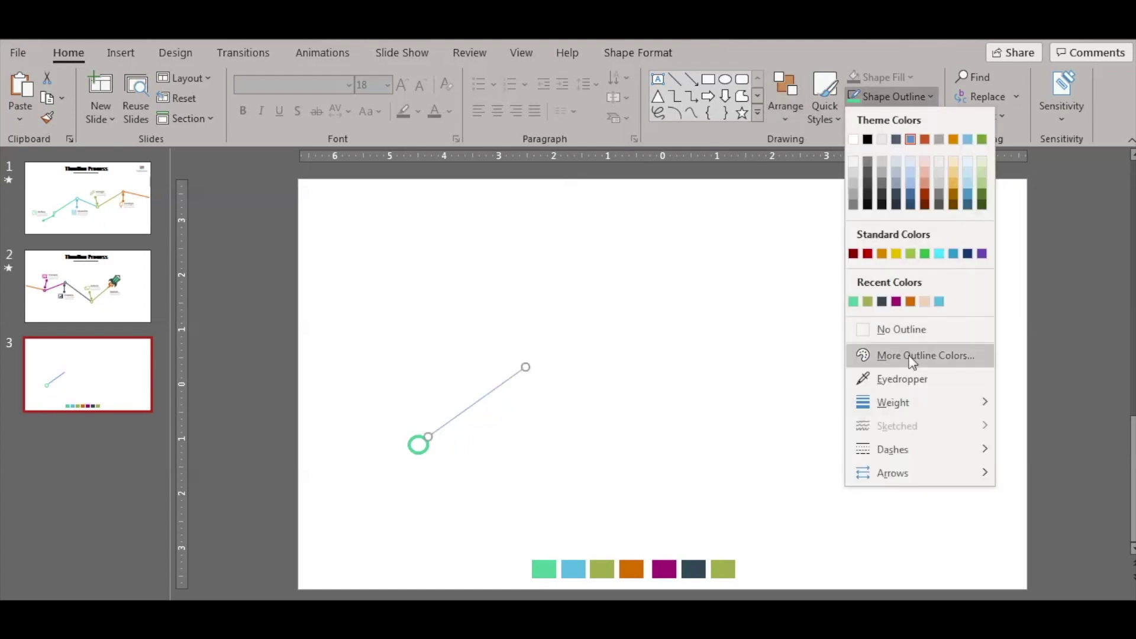
left_click(916, 380)
left_click(548, 570)
left_click(578, 398)
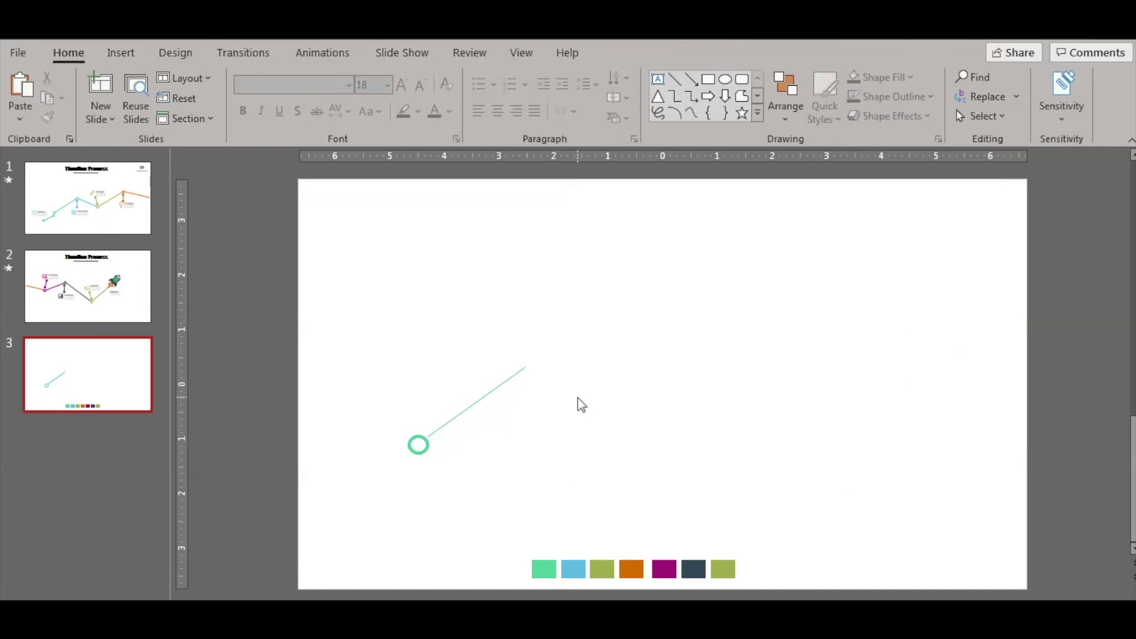
Copy the first green circle and its thick connecting line from slide 1, and return to slide 3
left_click(104, 229)
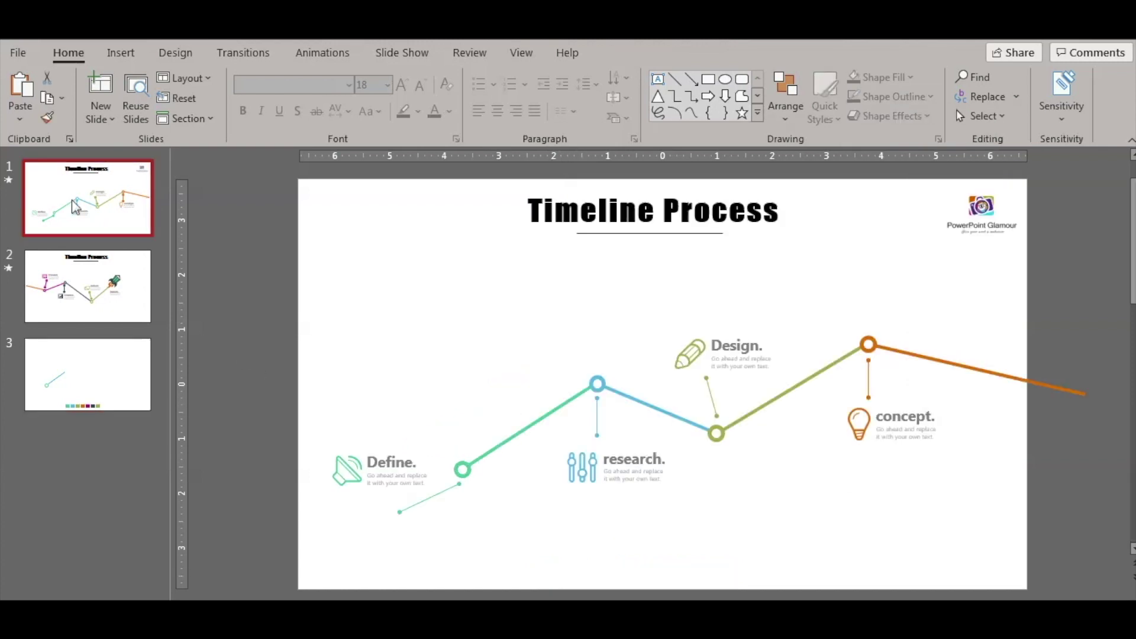
left_click(465, 468)
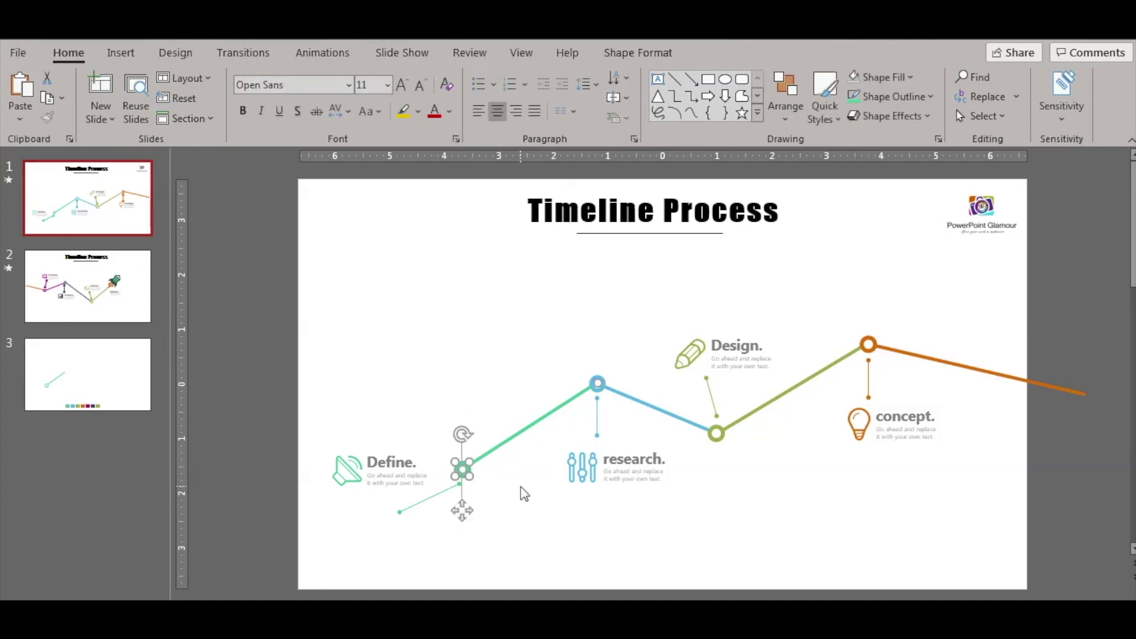
left_click(119, 384)
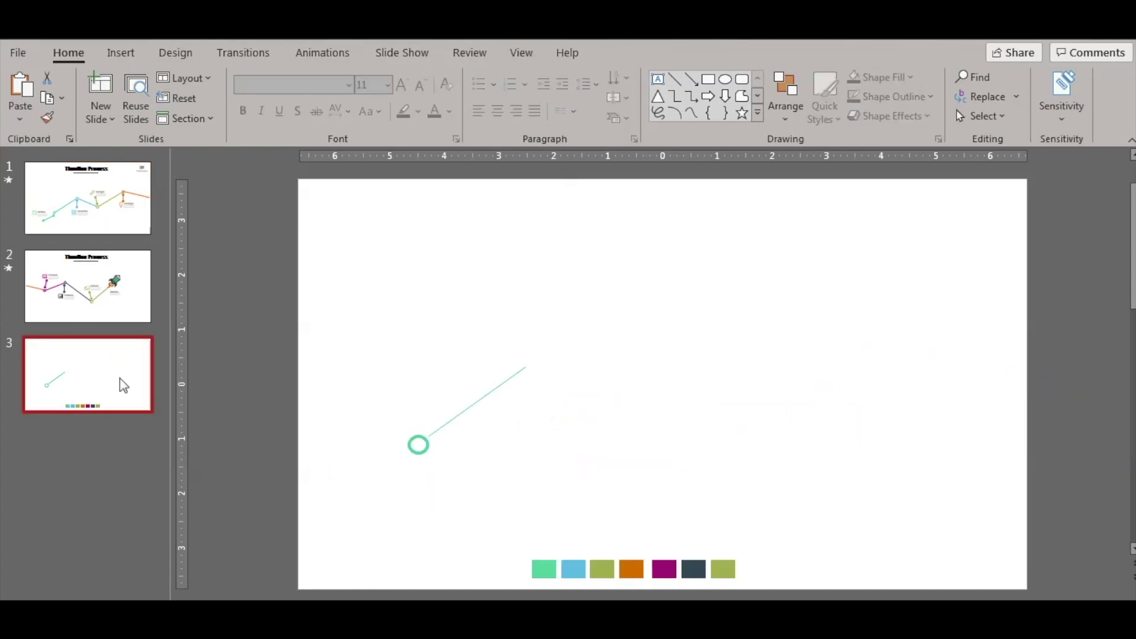
Delete the hand-drawn green circle and line from slide 3
left_click(418, 444)
key("Delete")
left_click(448, 425)
key("Delete")
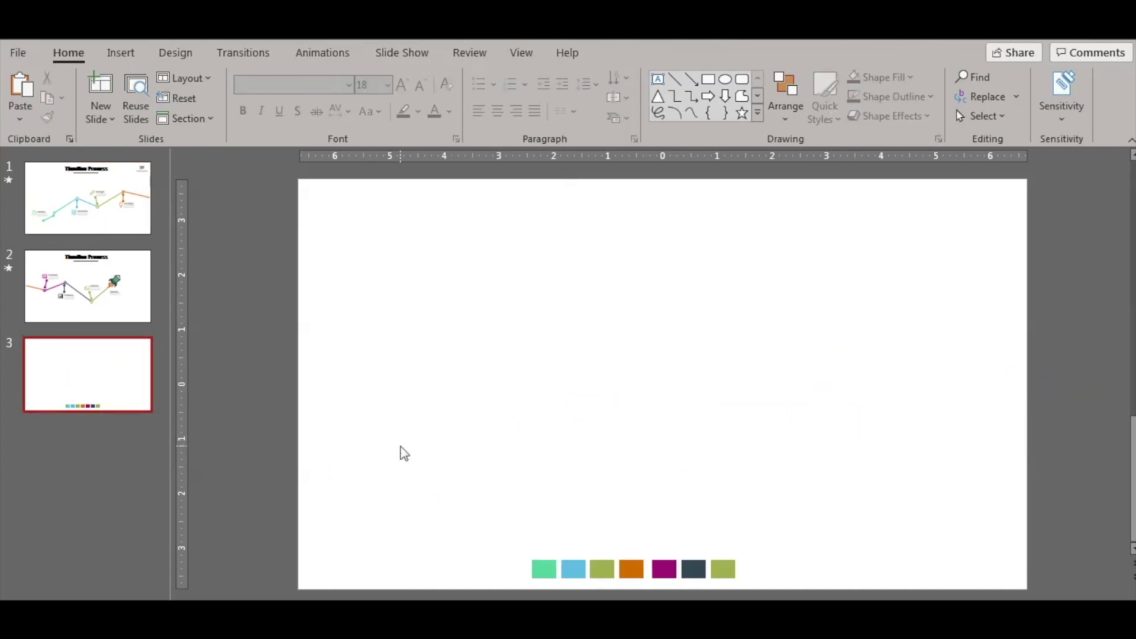
Paste the copied green circle and connecting line onto slide 3
key("ctrl+v")
left_click(404, 453)
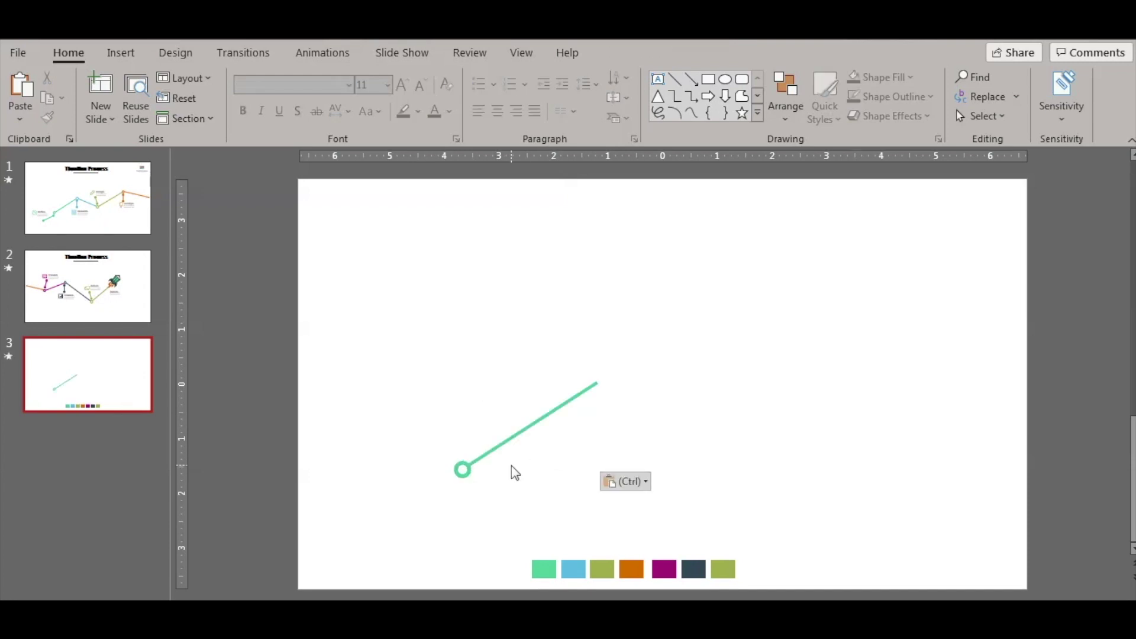
key("Escape")
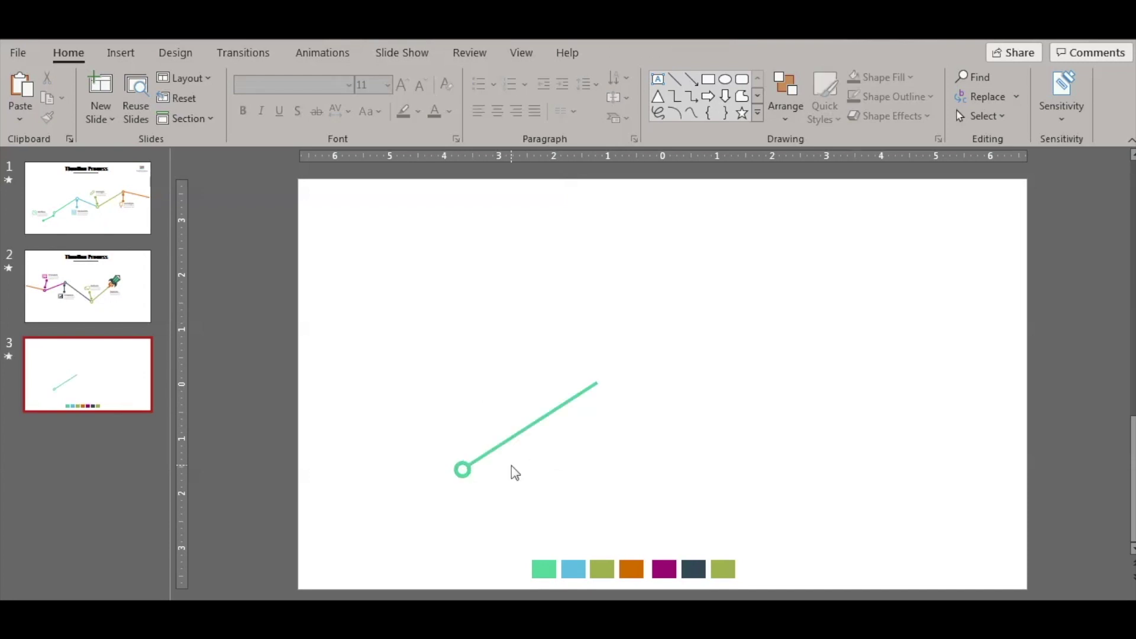
Duplicate the green circle and place the copy at the upper end of the green line
left_click(468, 473)
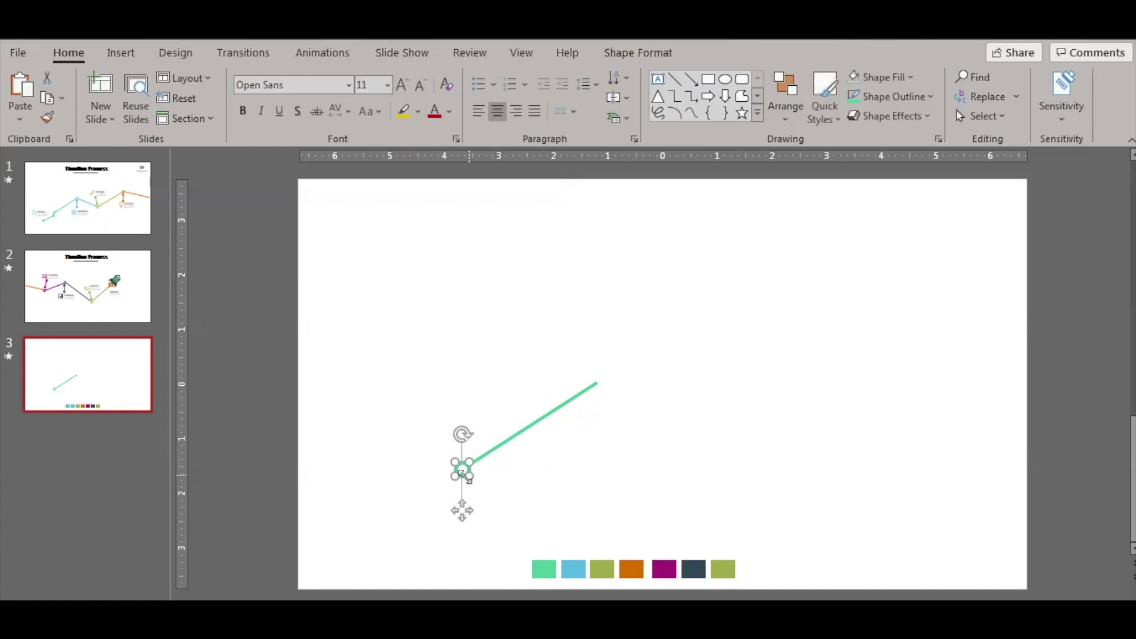
key("ctrl+c")
key("ctrl+v")
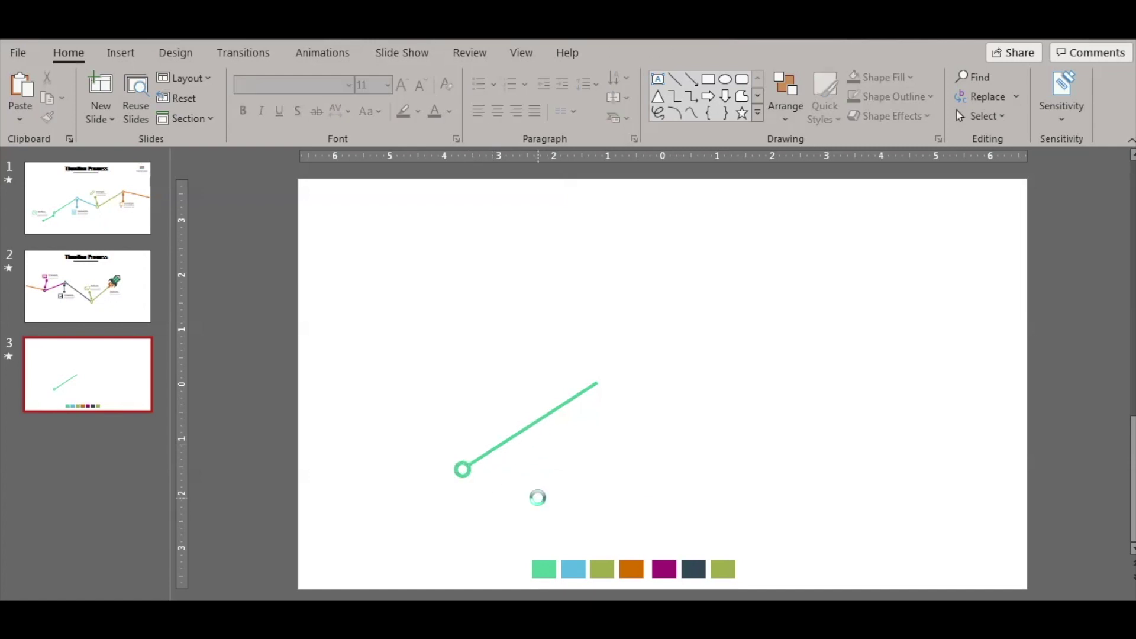
left_click_drag(472, 480, 604, 377)
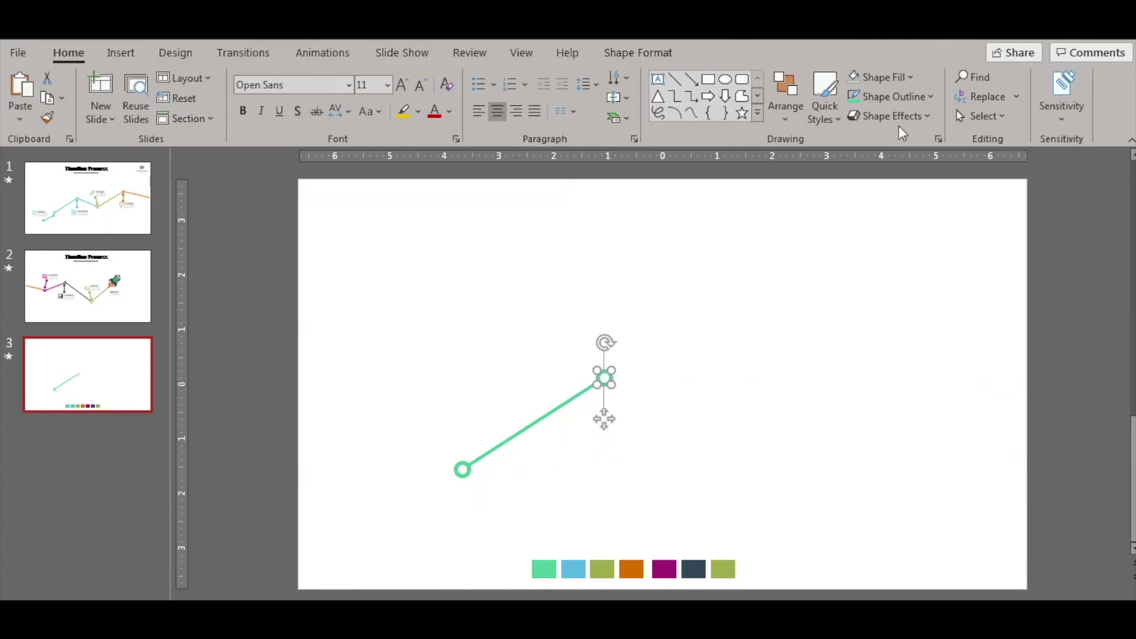
Recolor the duplicated circle's outline with the light blue sampled from the second color swatch
left_click(934, 98)
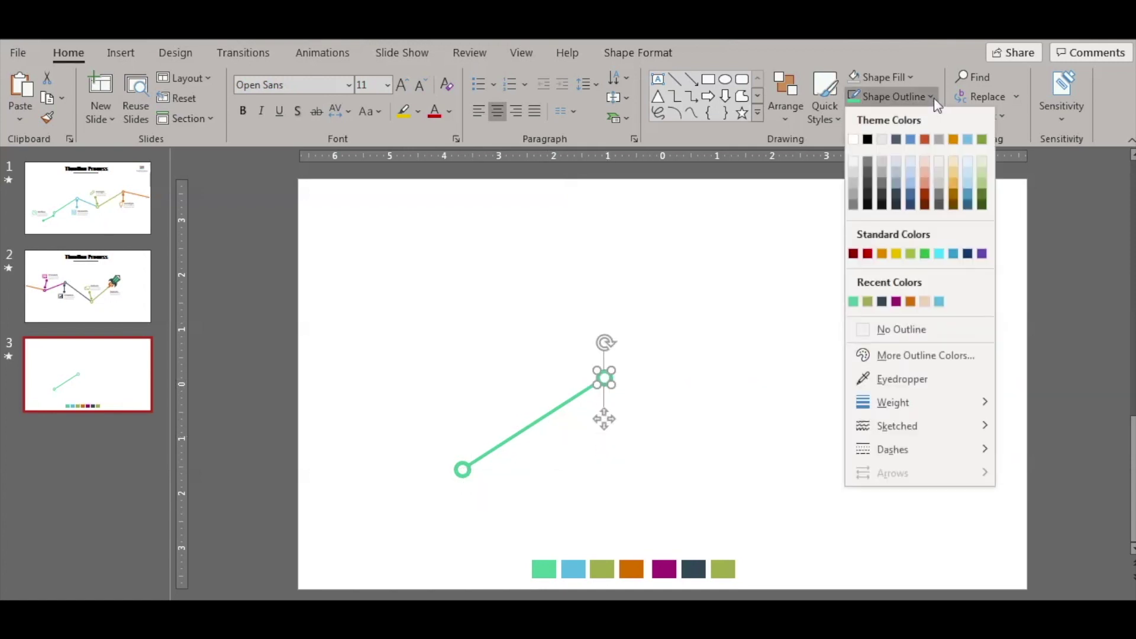
left_click(918, 379)
left_click(575, 569)
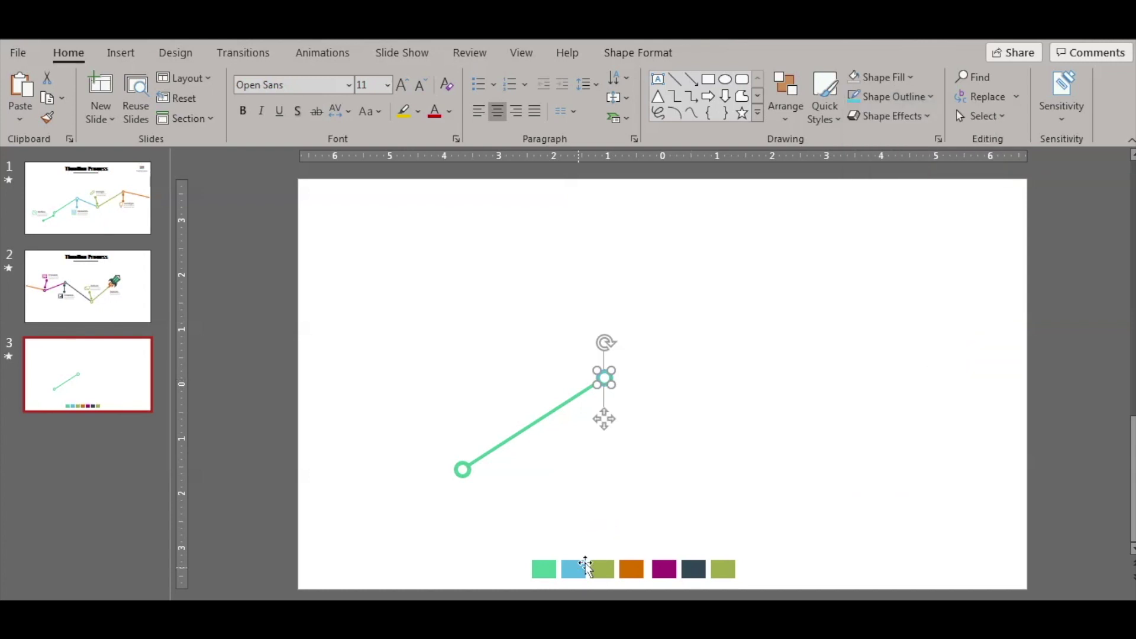
left_click(674, 483)
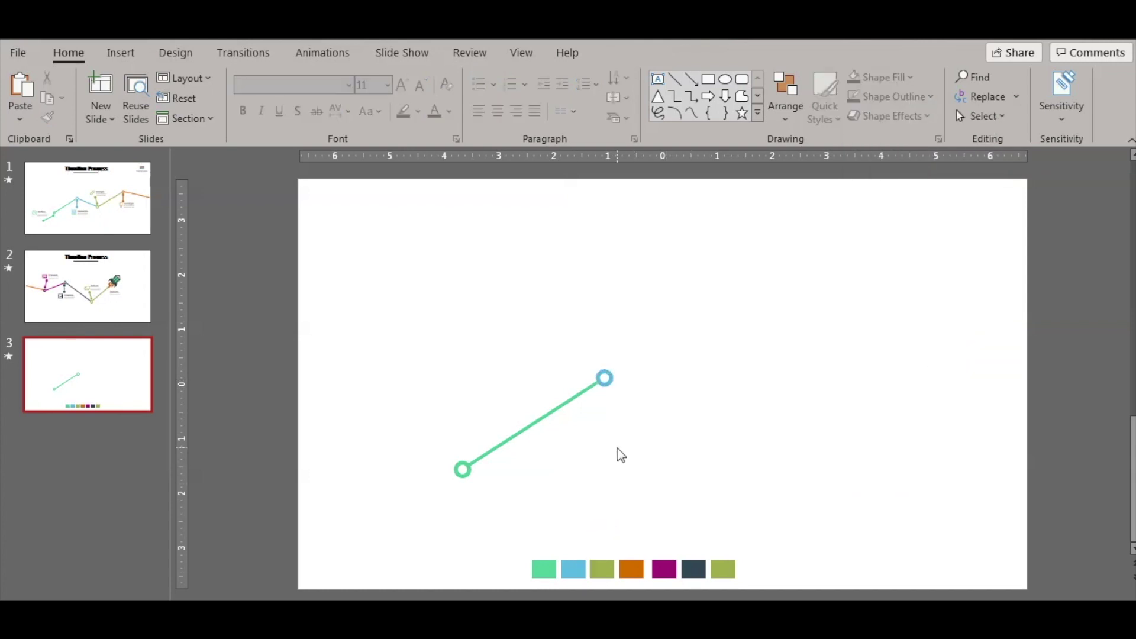
left_click(613, 385)
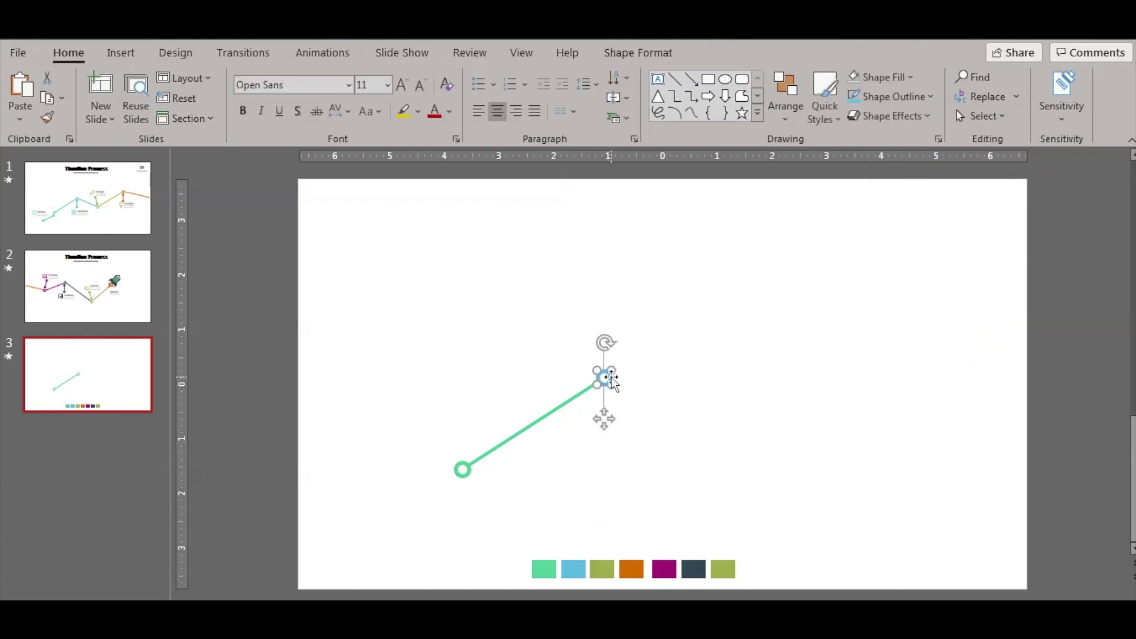
left_click(911, 78)
left_click(907, 358)
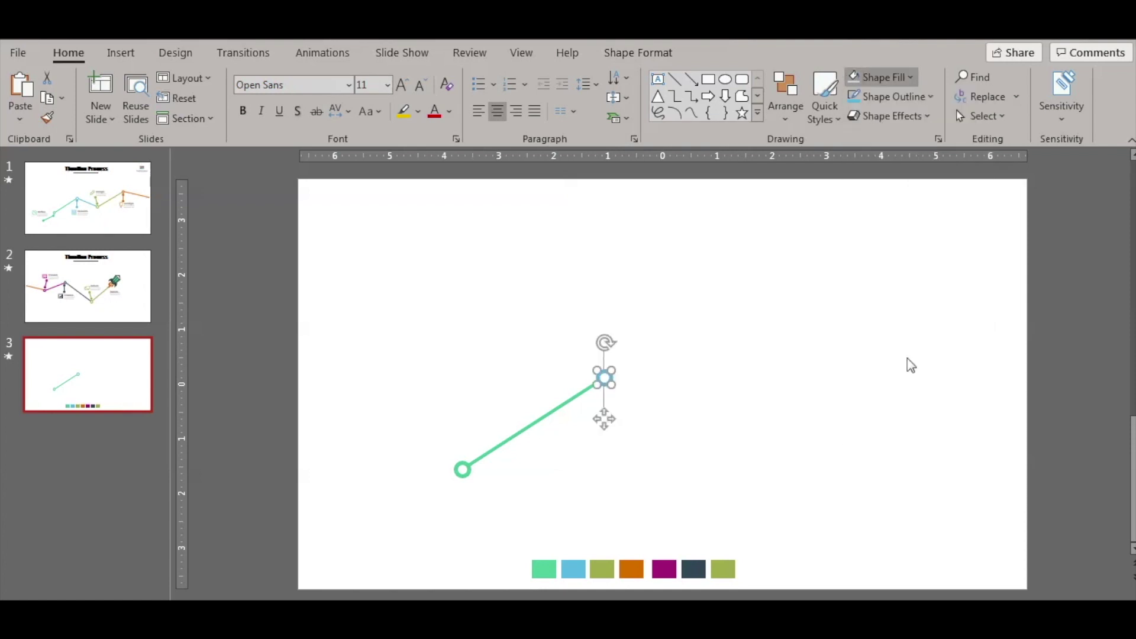
left_click(709, 461)
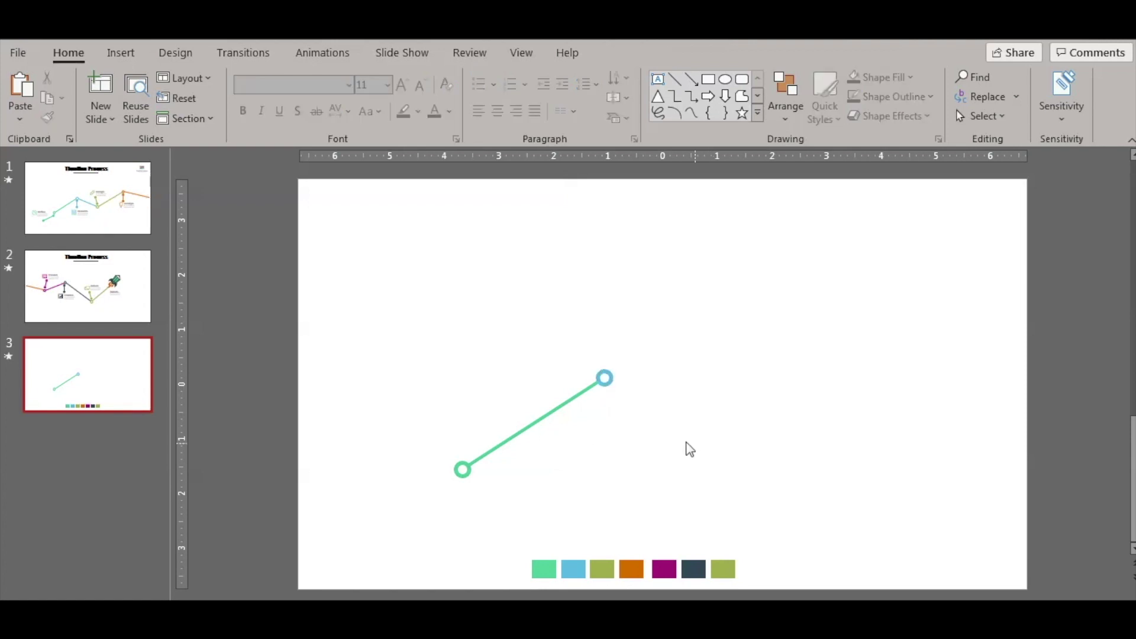
left_click(605, 378)
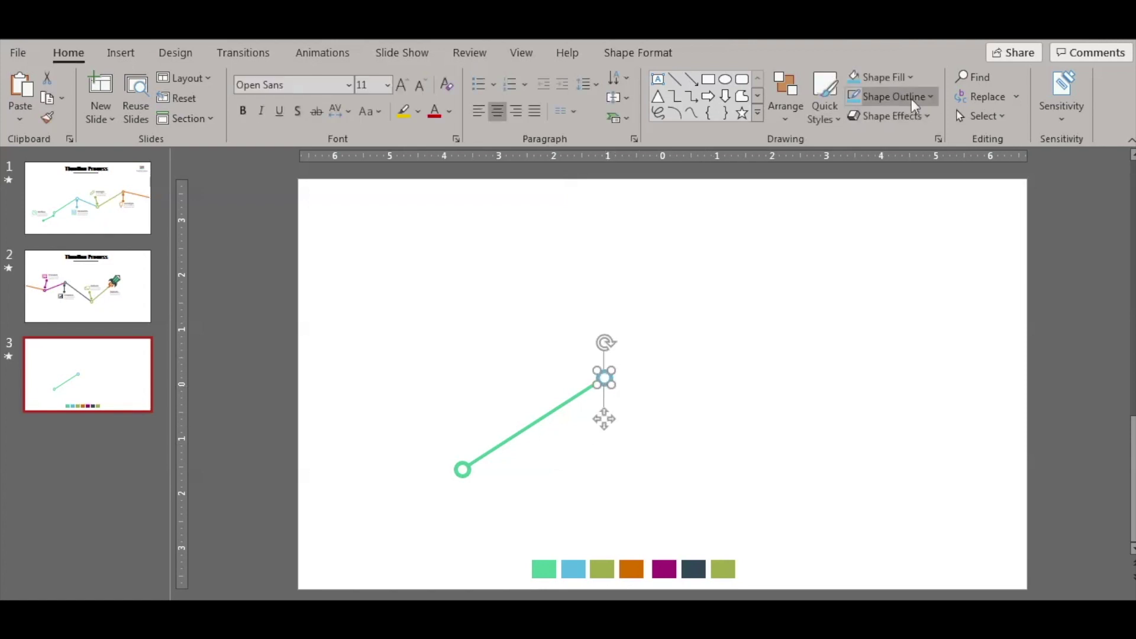
left_click(664, 432)
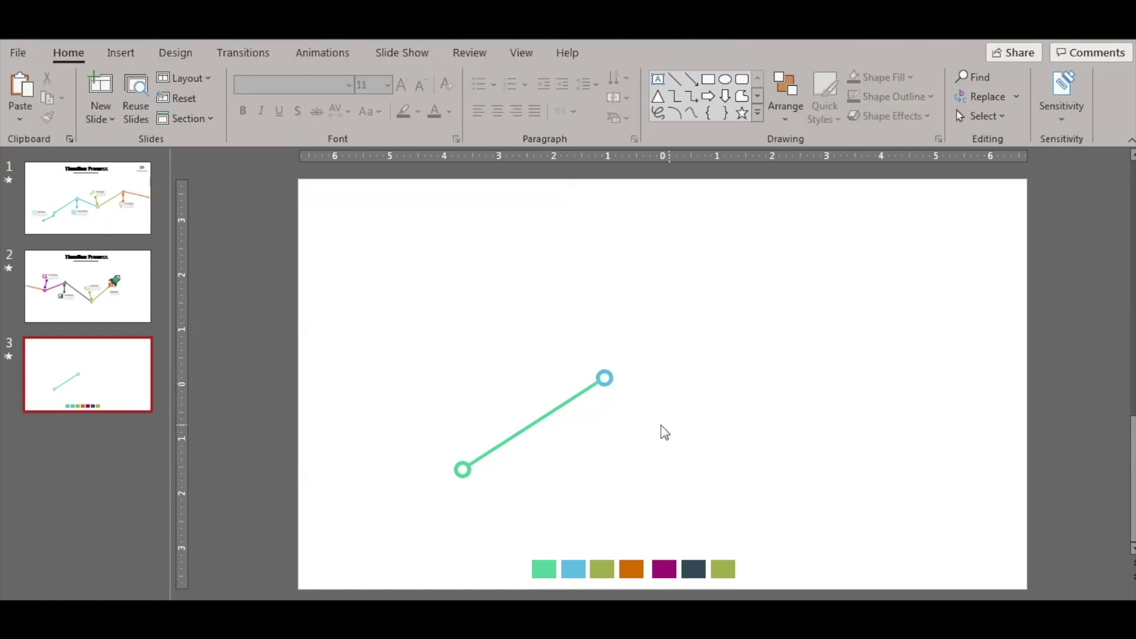
Duplicate the green line, run the copy from the light blue circle downward to the right, and color it light blue
left_click(563, 410)
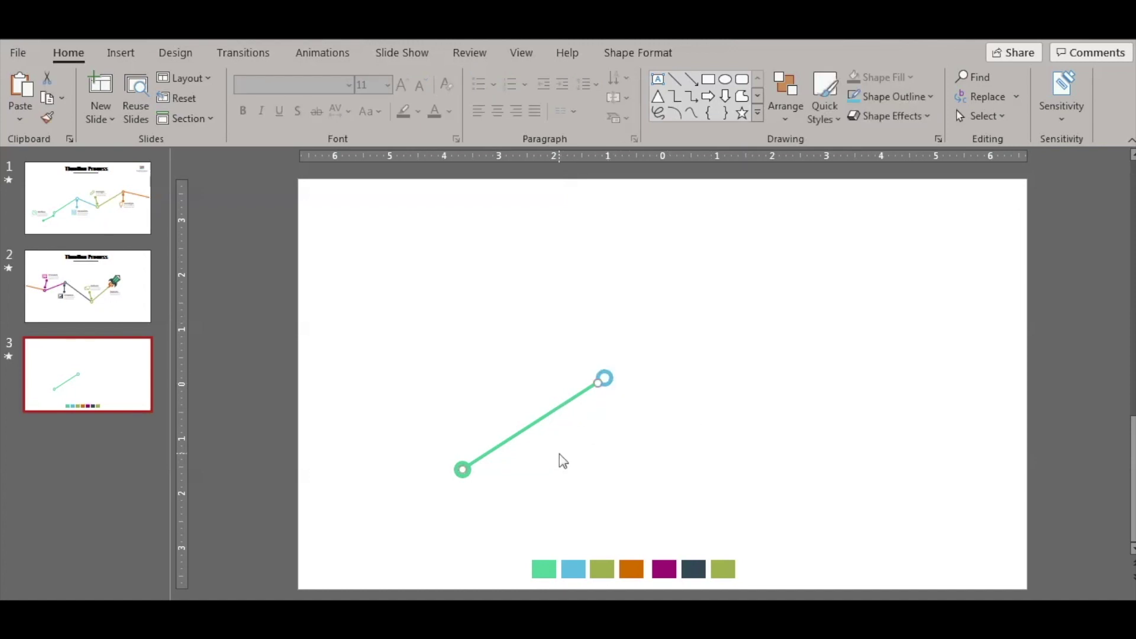
key("ctrl+d")
left_click_drag(553, 431, 692, 326)
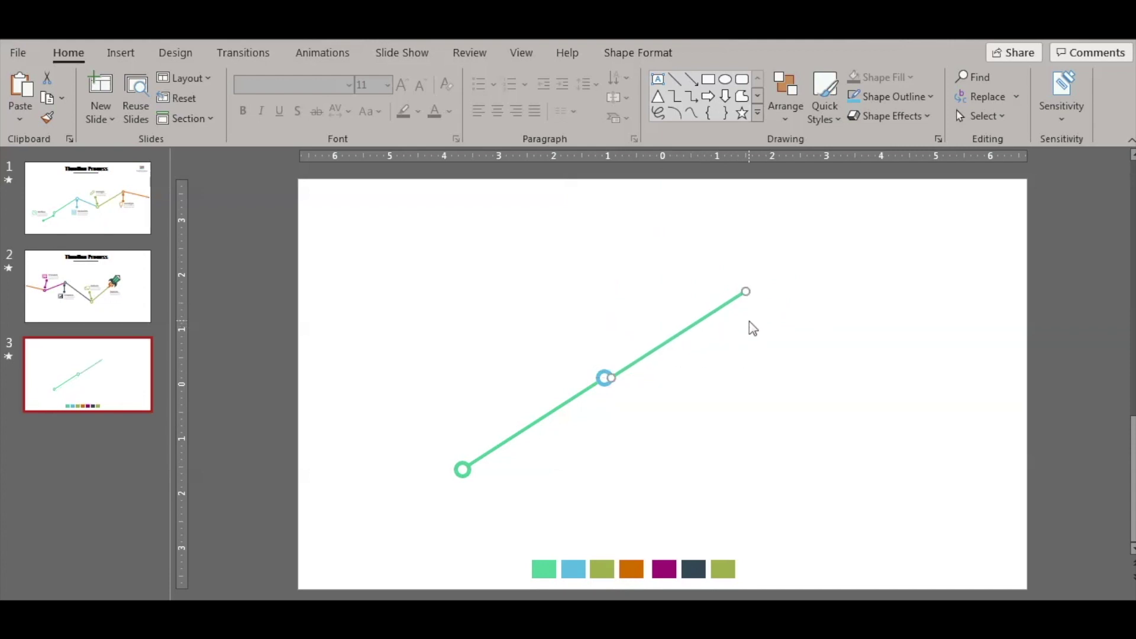
left_click_drag(744, 291, 748, 418)
mouse_move(656, 391)
left_mouse_down()
mouse_move(654, 381)
mouse_move(653, 396)
mouse_move(641, 394)
left_mouse_up()
left_click(625, 422)
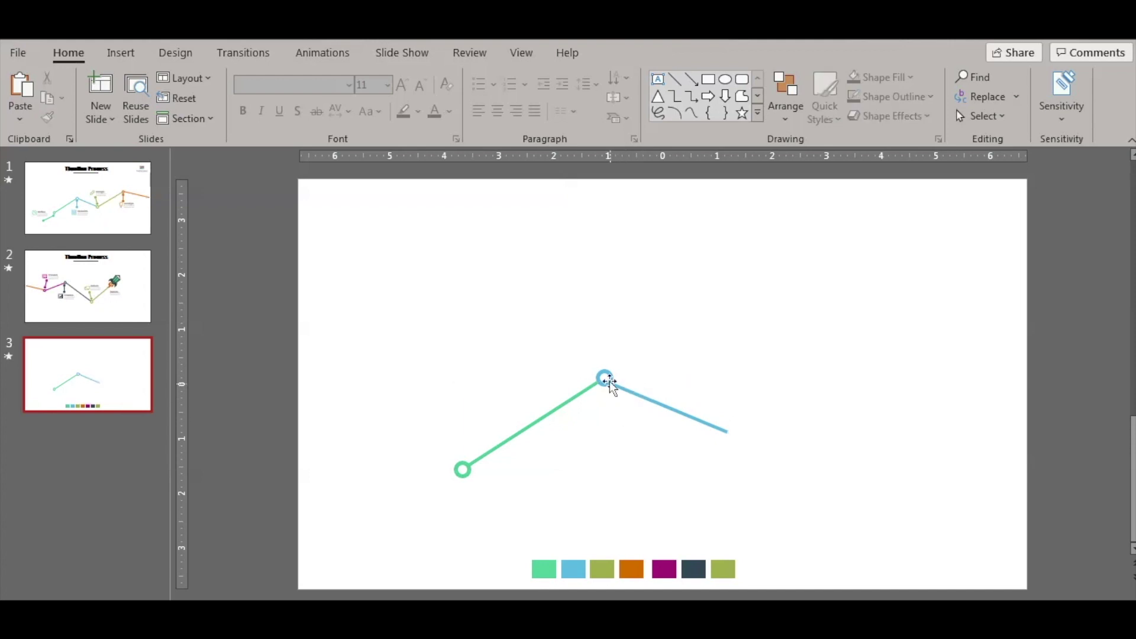
Copy the light blue circle and place the copy at the lower end of the light blue line
left_click(608, 376)
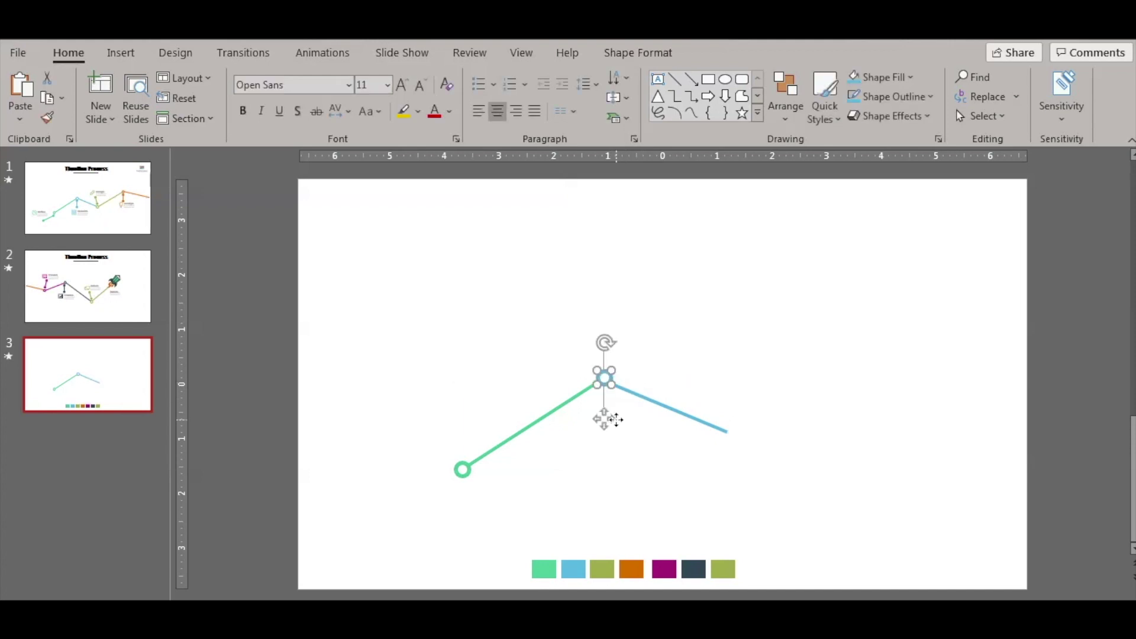
left_click(708, 473)
key("ctrl+v")
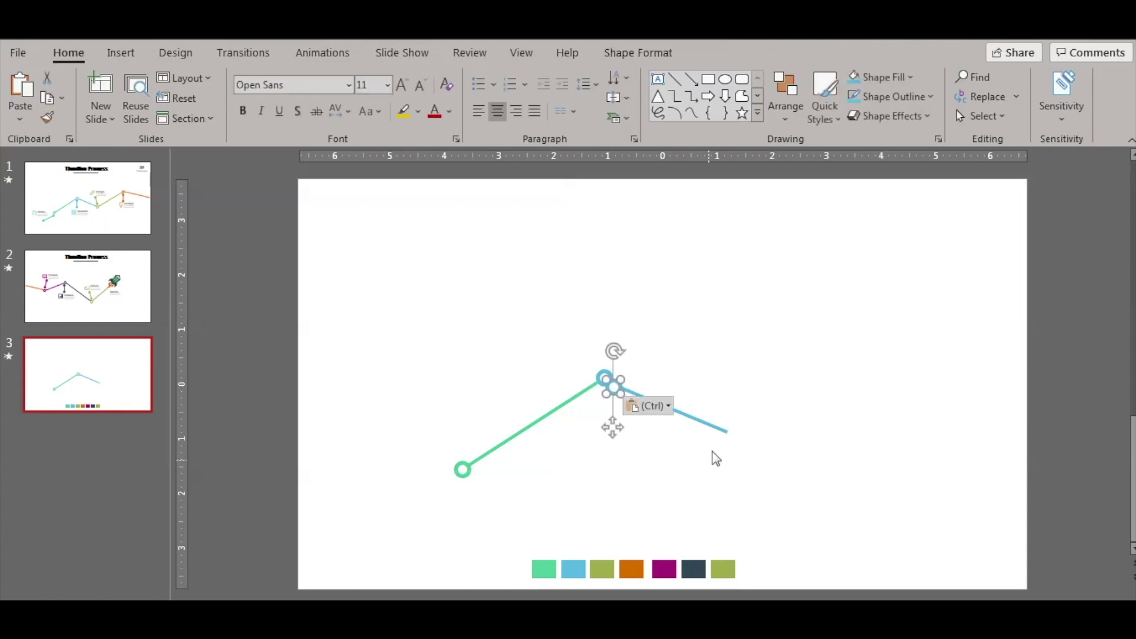
left_click_drag(615, 386, 733, 437)
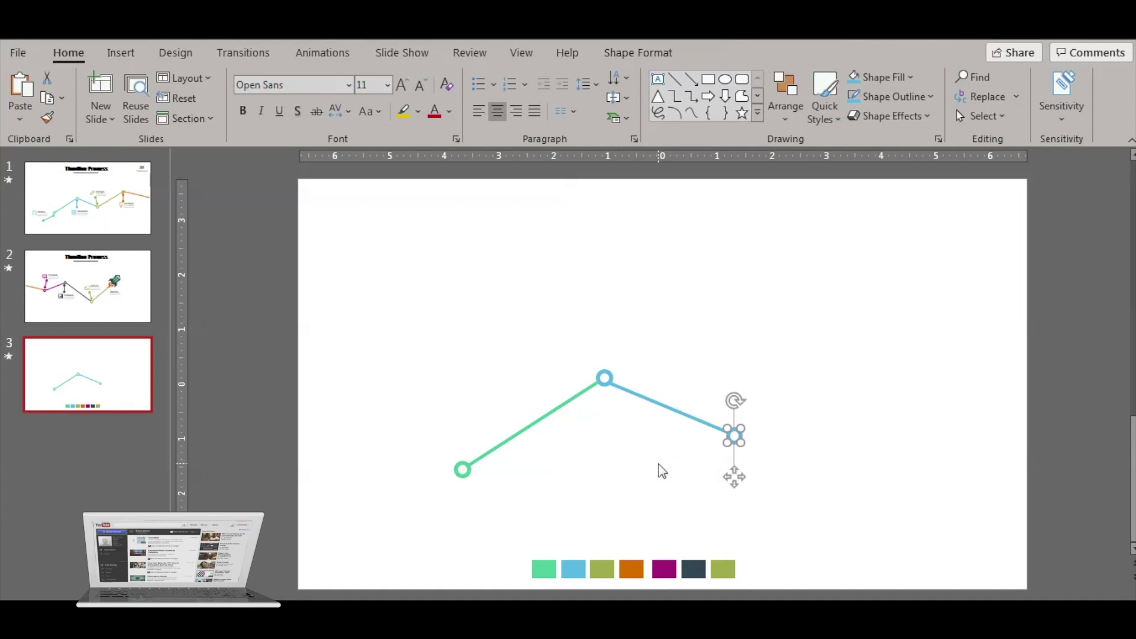
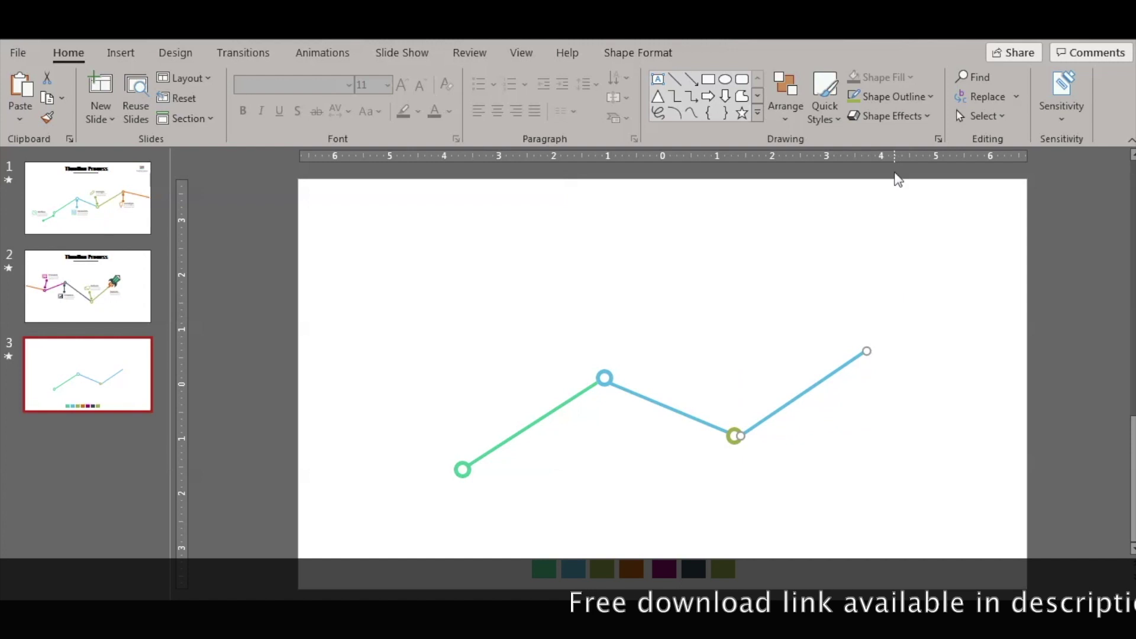
Color the third line olive green and place a copy of the olive circle at its upper end
left_click(851, 97)
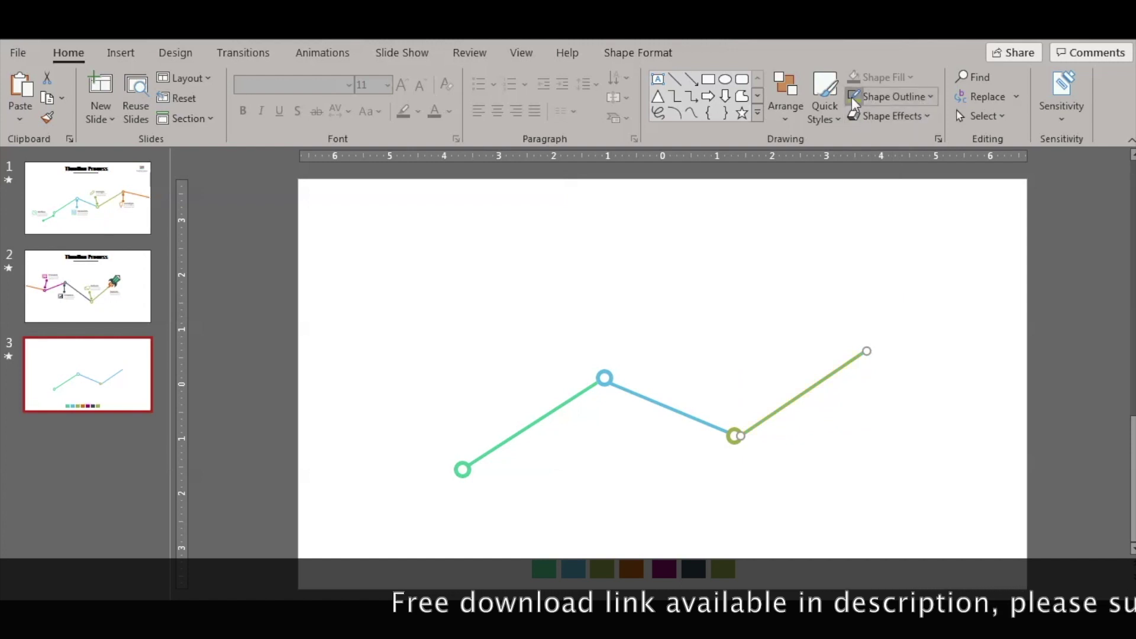
left_click(892, 443)
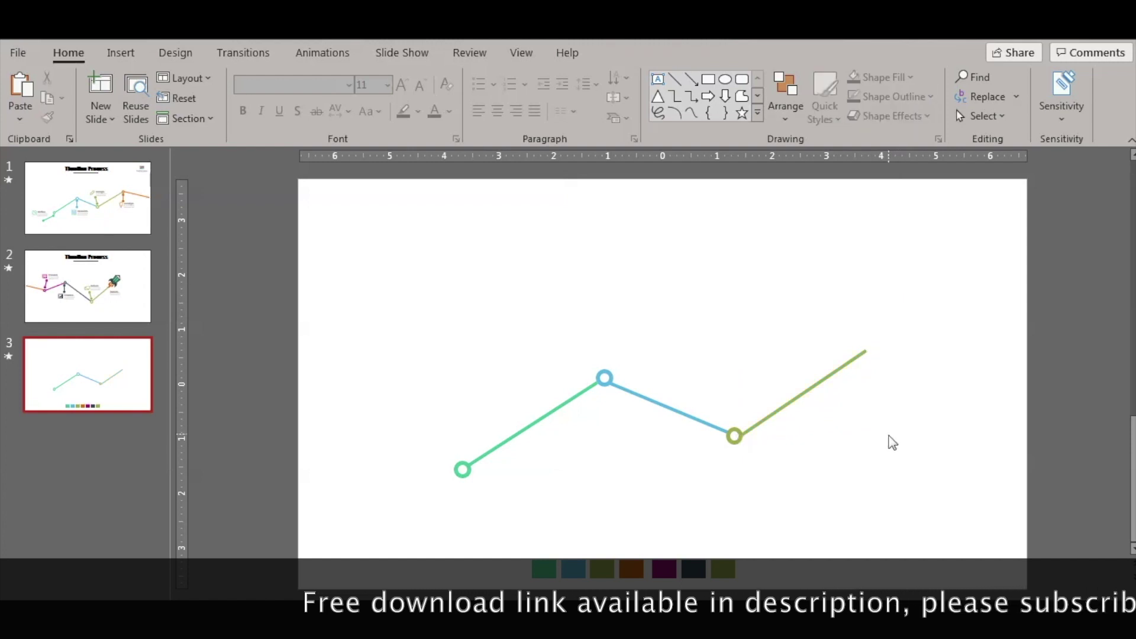
left_click(732, 436)
left_click_drag(733, 474, 742, 485)
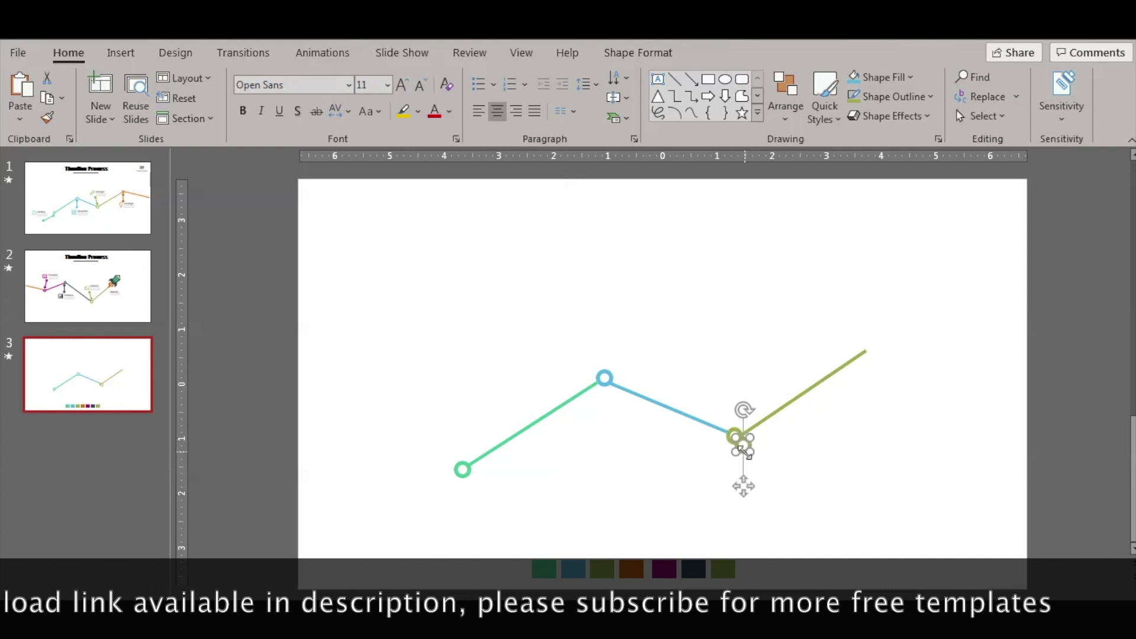
left_click_drag(751, 437, 881, 345)
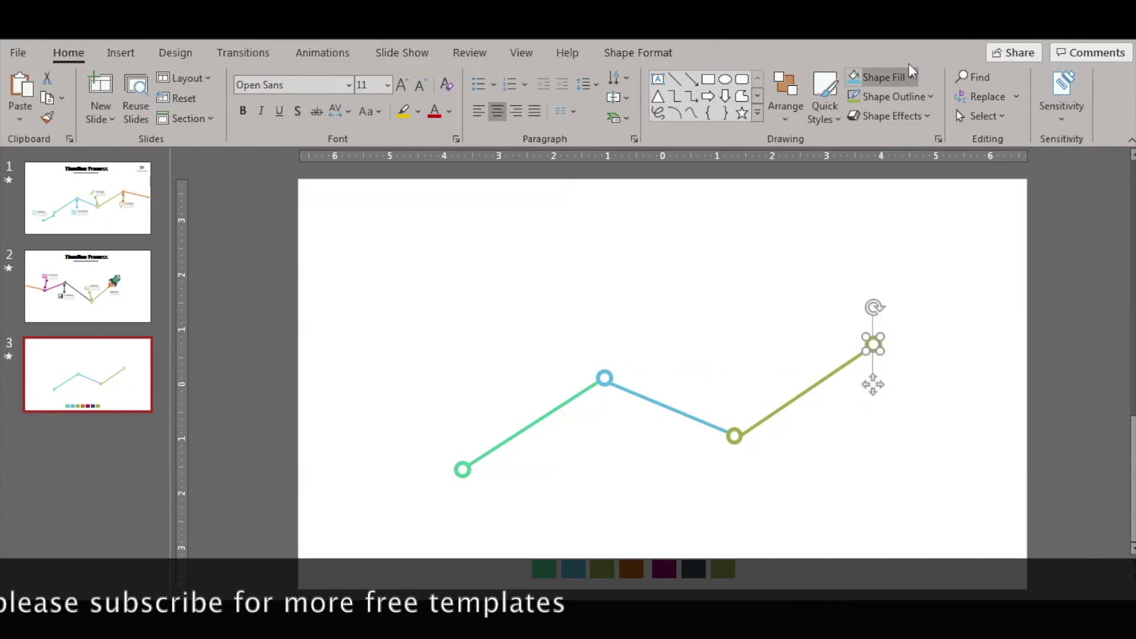
Recolor the copied circle's outline with the orange sampled from the fourth color swatch
left_click(929, 97)
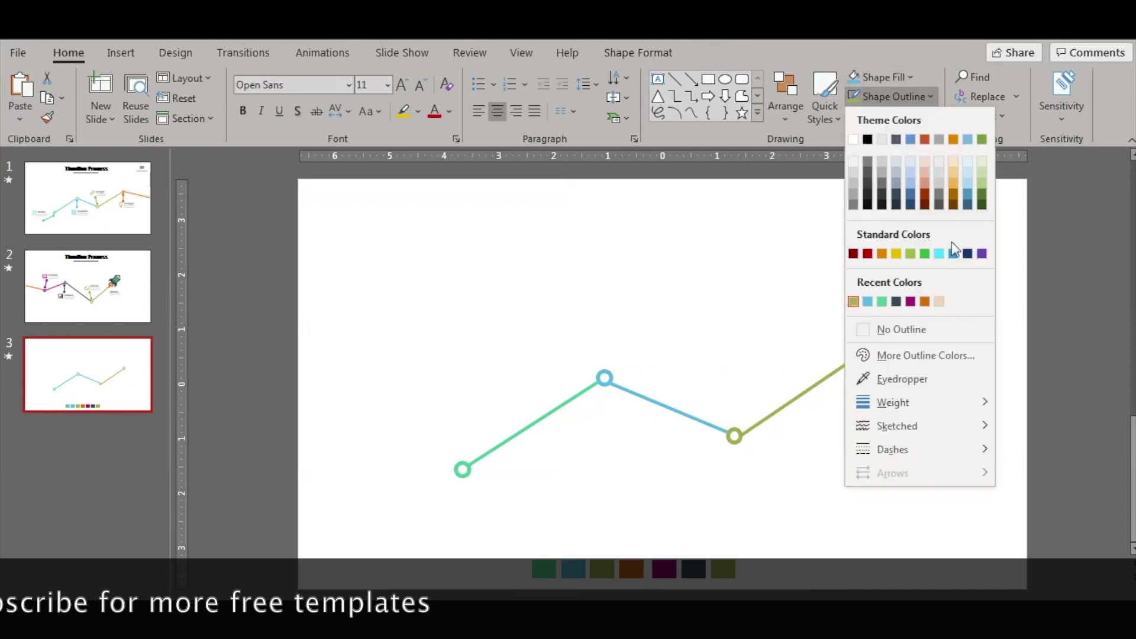
left_click(937, 379)
left_click(632, 568)
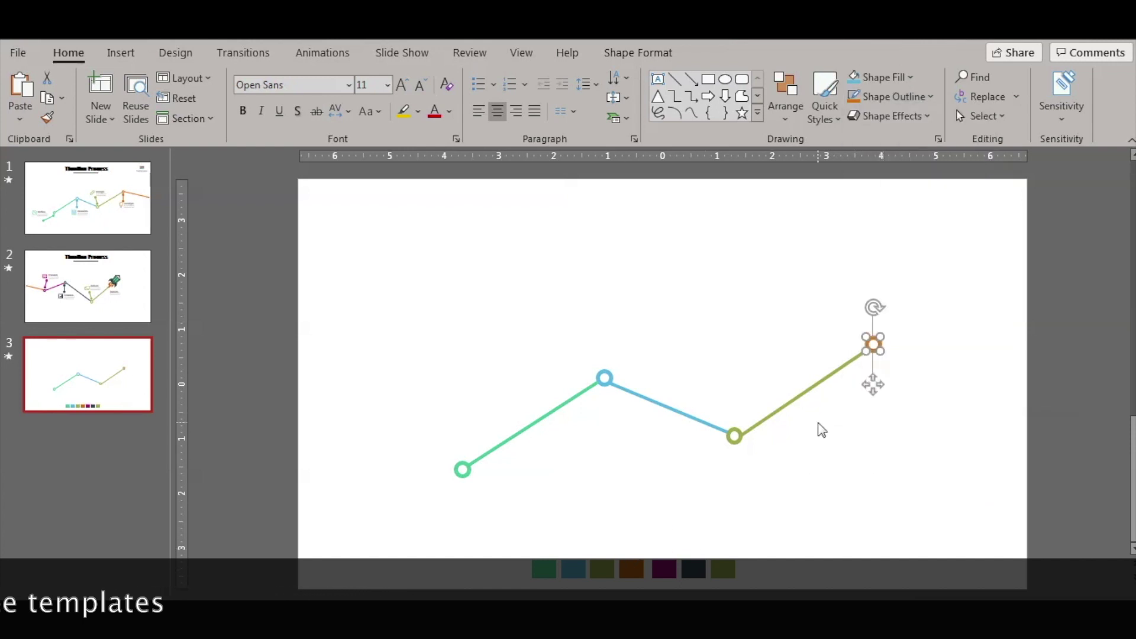
Duplicate the olive line, run the copy from the orange circle down past the slide's right edge, and color it orange
left_click(803, 392)
key("ctrl+d")
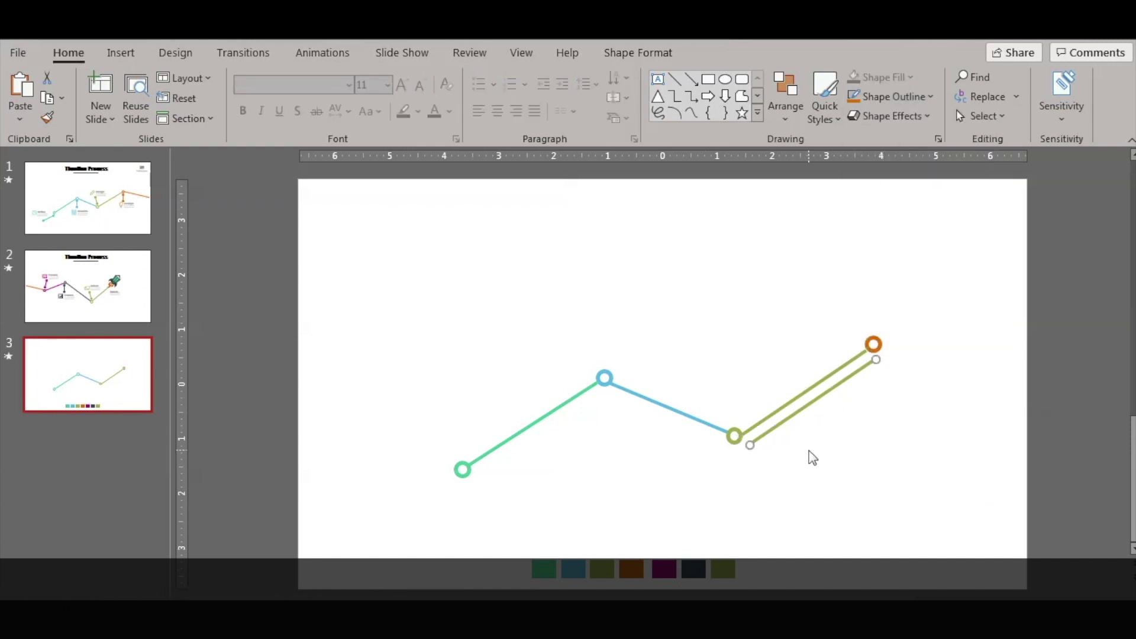
left_click_drag(813, 403, 913, 370)
left_click_drag(974, 327, 1045, 428)
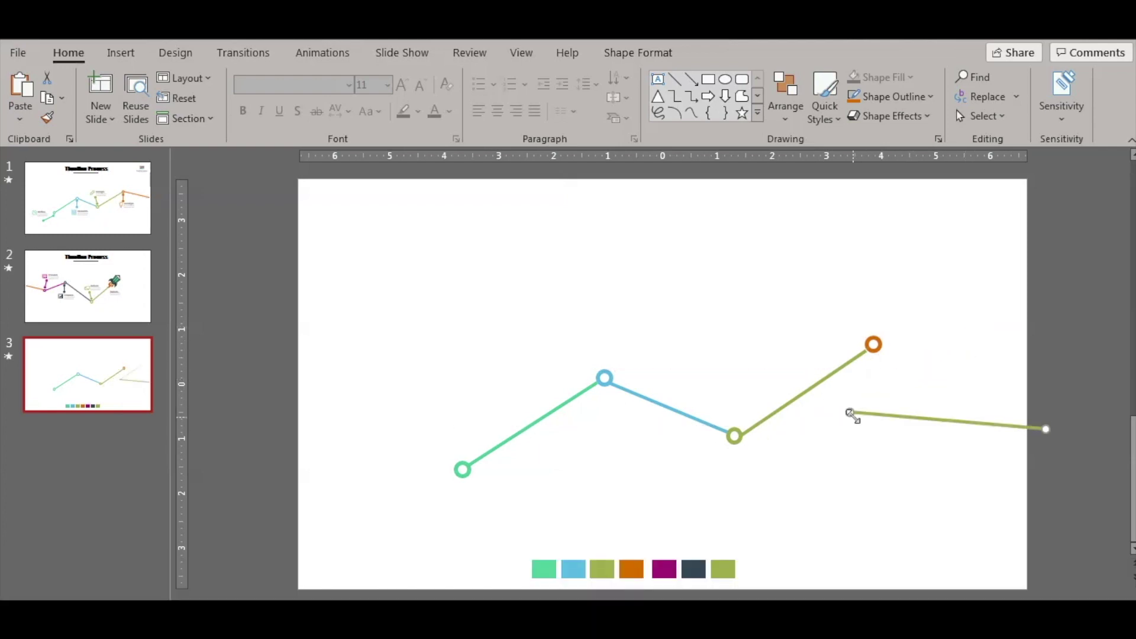
left_click_drag(850, 412, 878, 348)
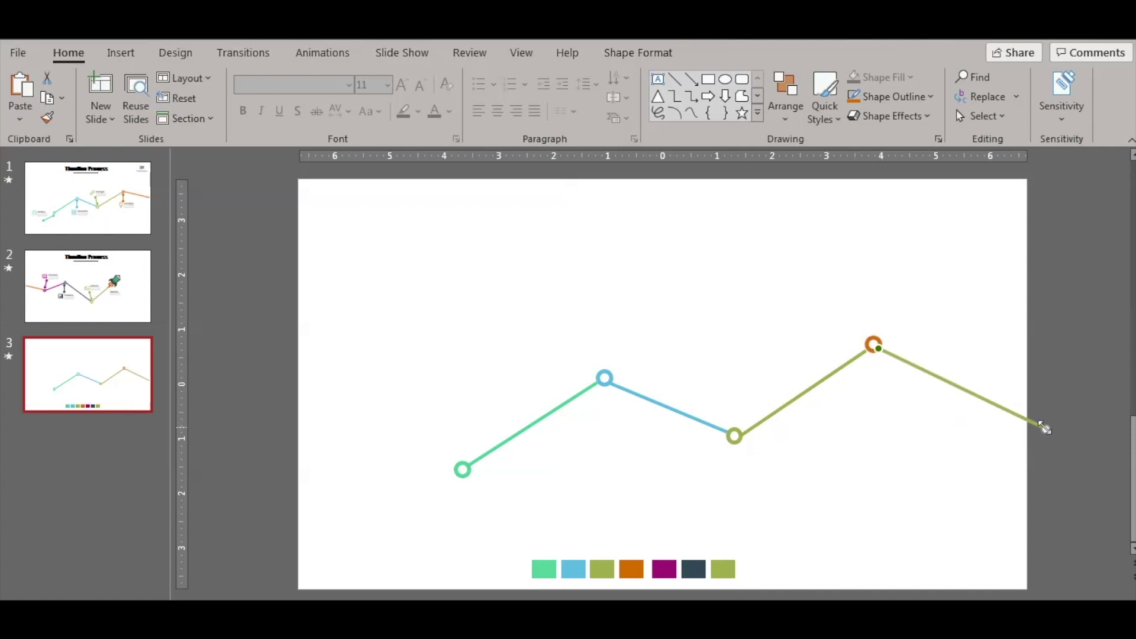
left_click_drag(1046, 429, 1068, 392)
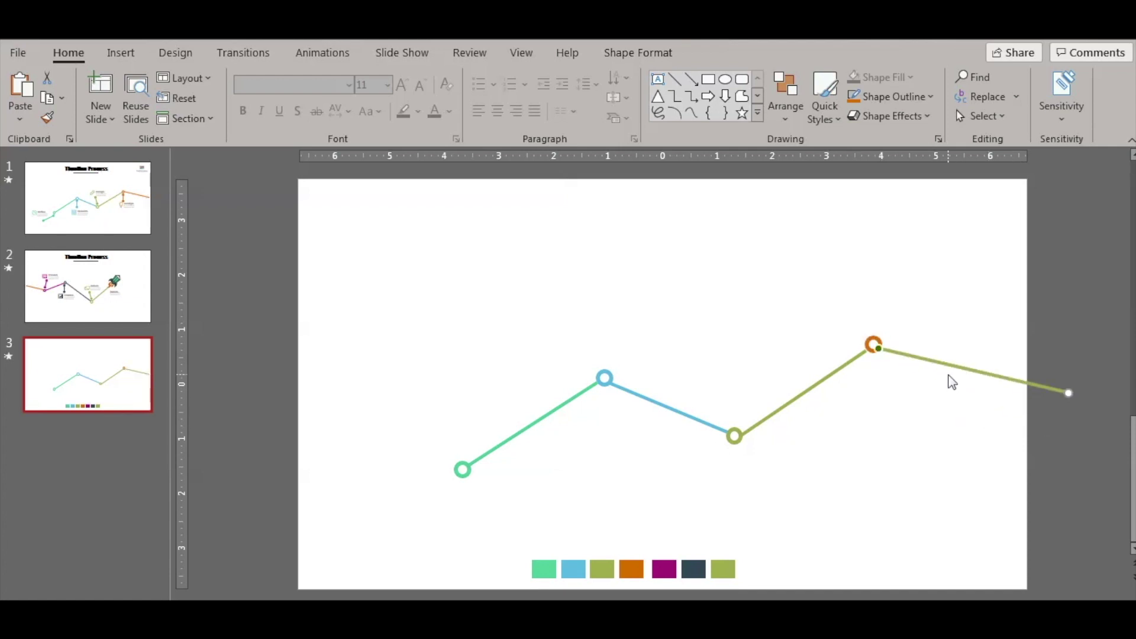
left_click(853, 96)
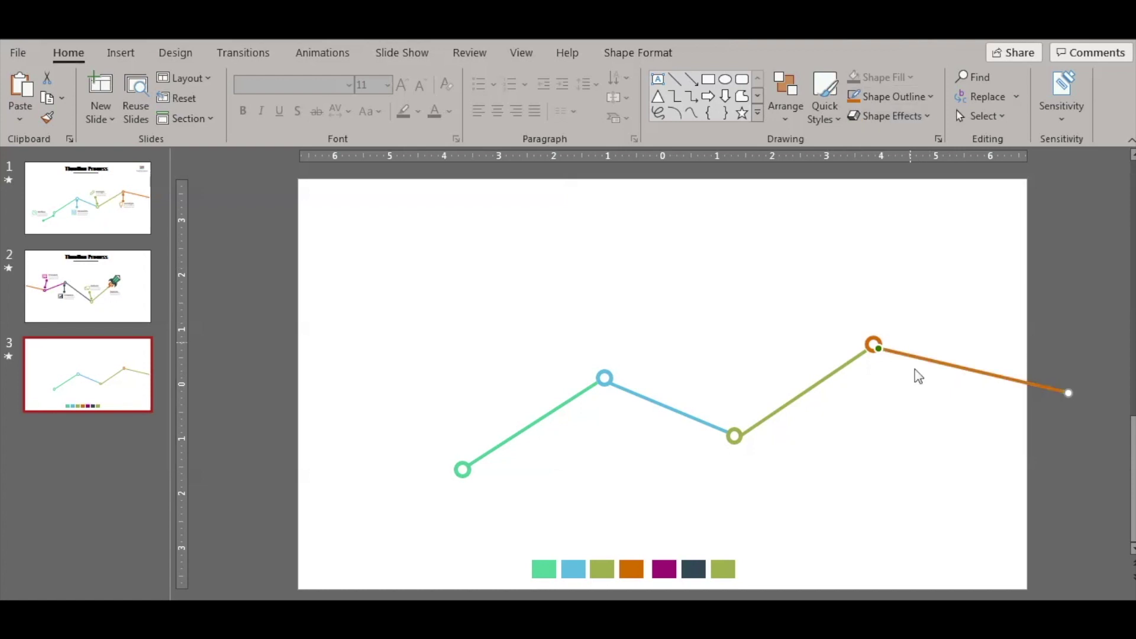
left_click(920, 477)
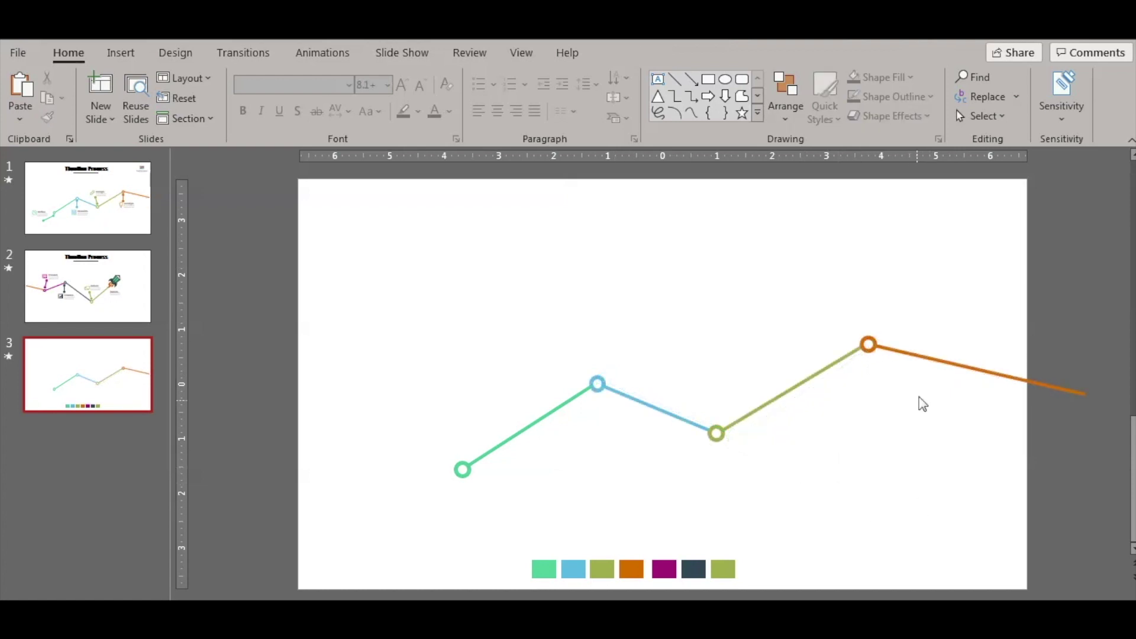
left_click(944, 366)
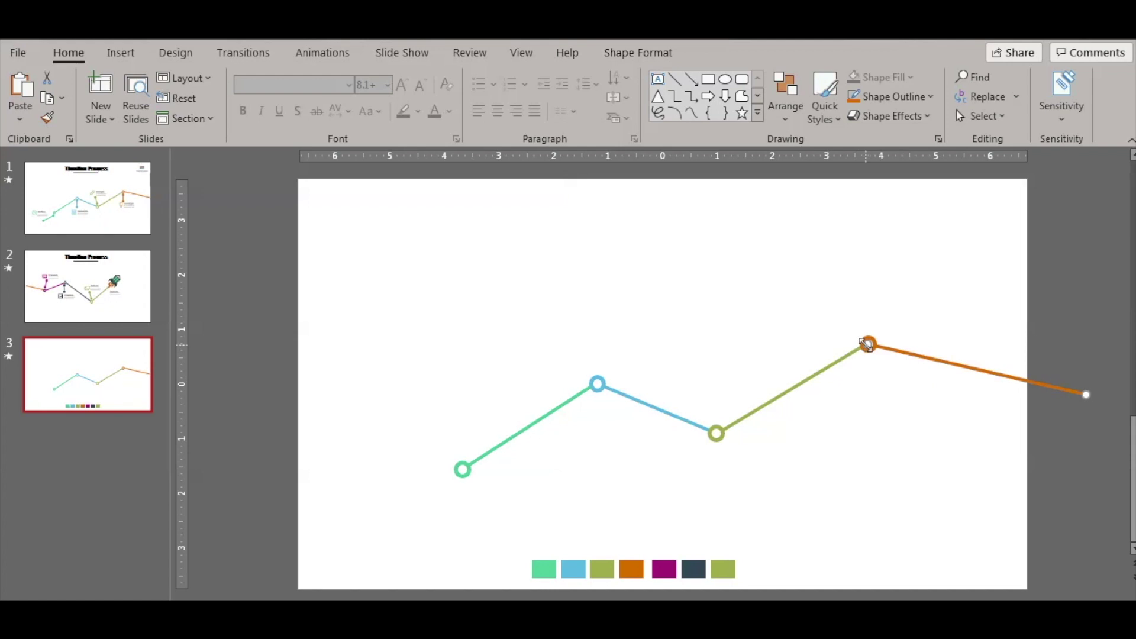
left_click_drag(874, 348, 875, 359)
key("ctrl+z")
left_click(880, 440)
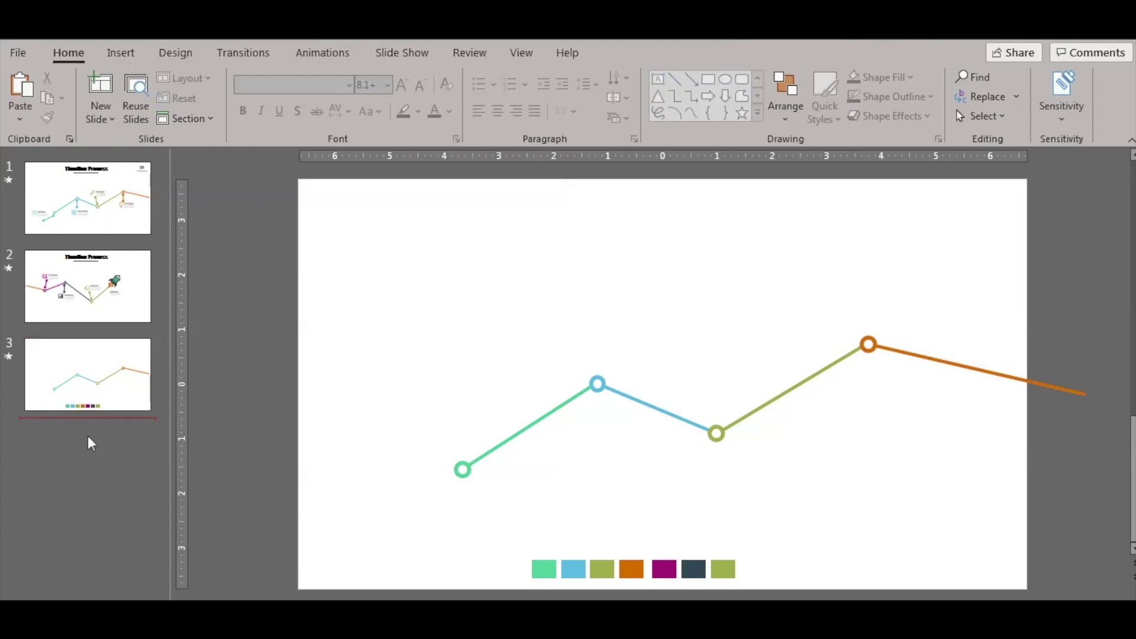
Add a new slide after slide 3 and delete its title and text placeholders
right_click(87, 380)
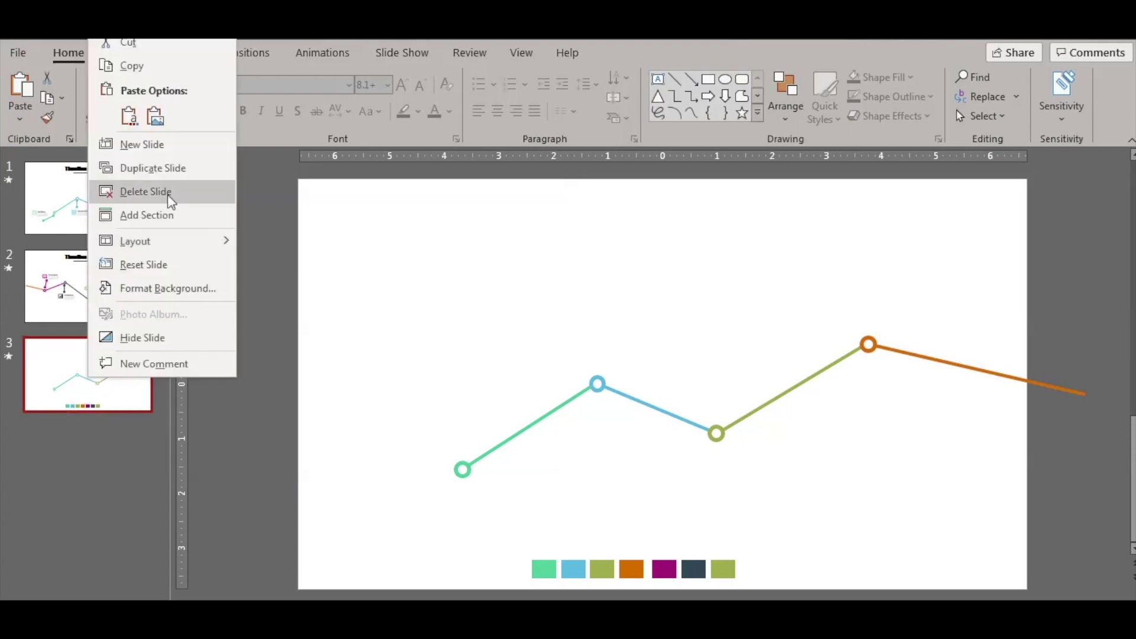
left_click(89, 447)
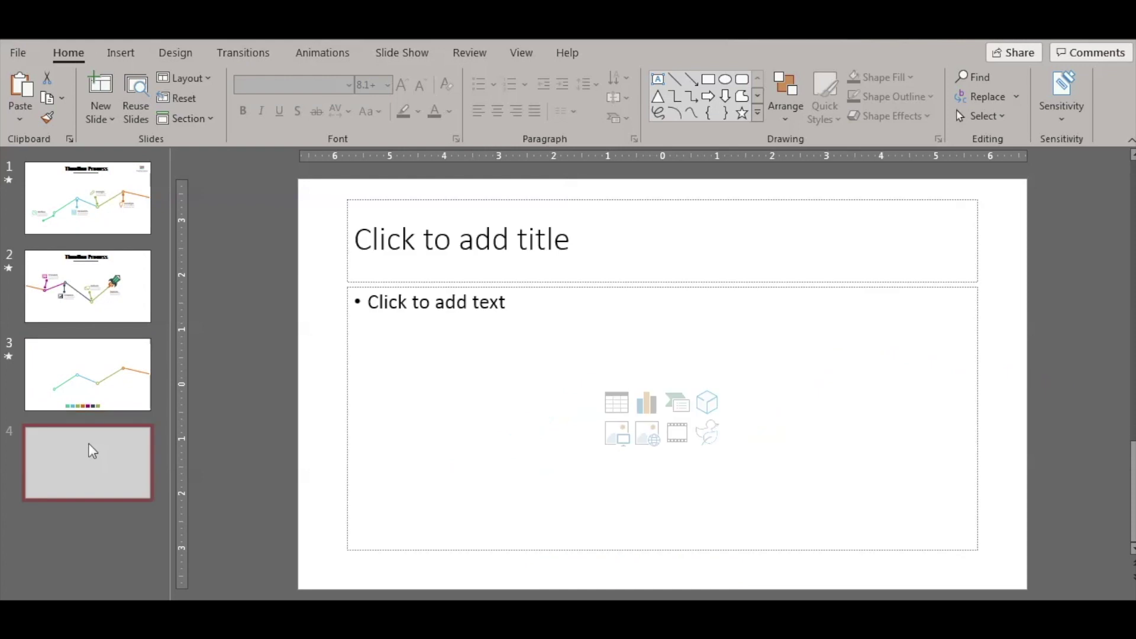
key("ctrl+a")
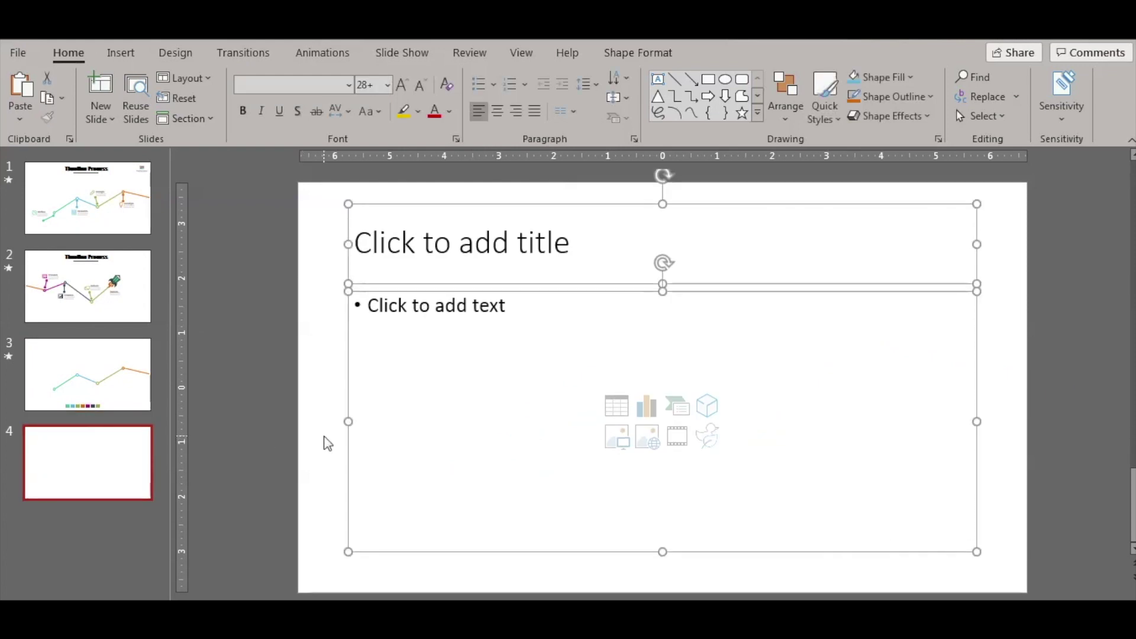
key("Delete")
Copy the seven color swatches from slide 3 onto slide 4
left_click(92, 378)
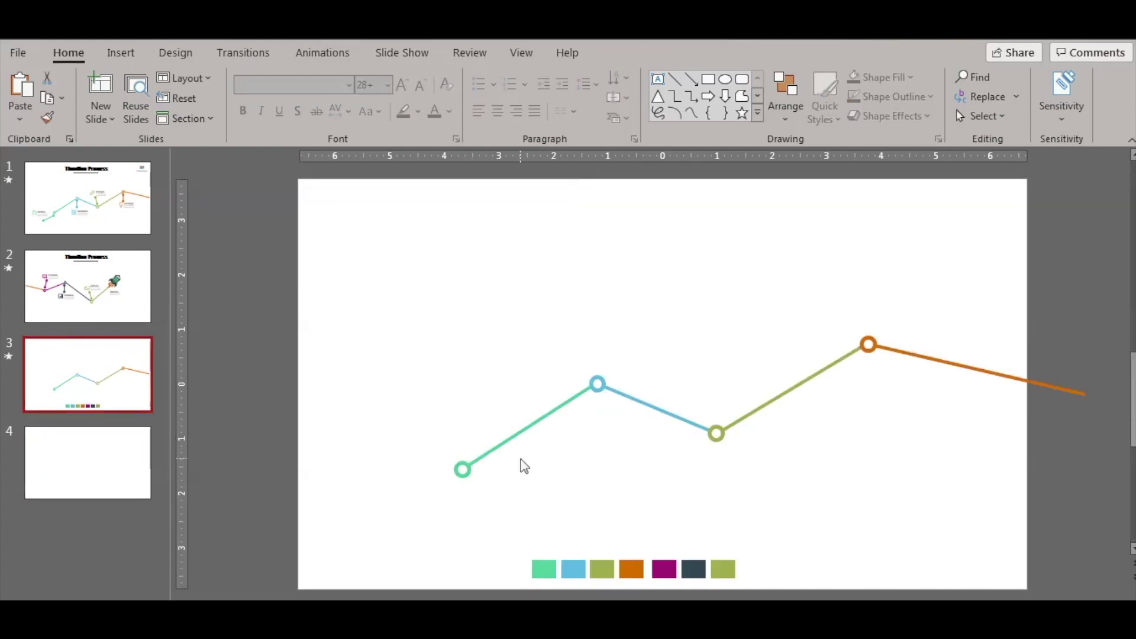
left_click_drag(497, 531, 778, 583)
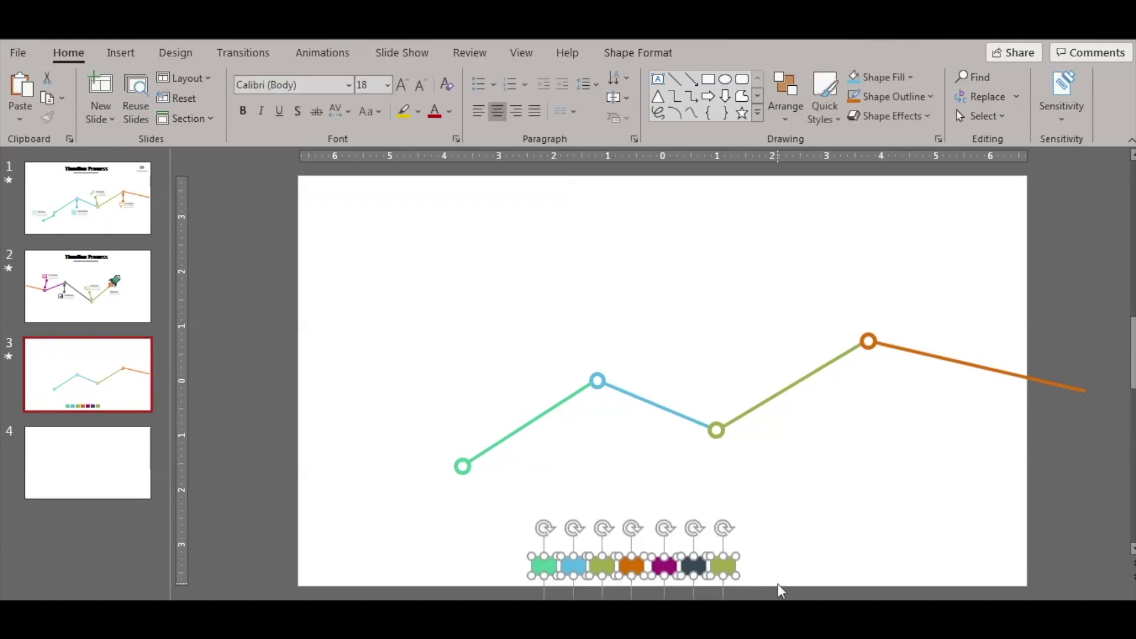
left_click(109, 463)
key("ctrl+v")
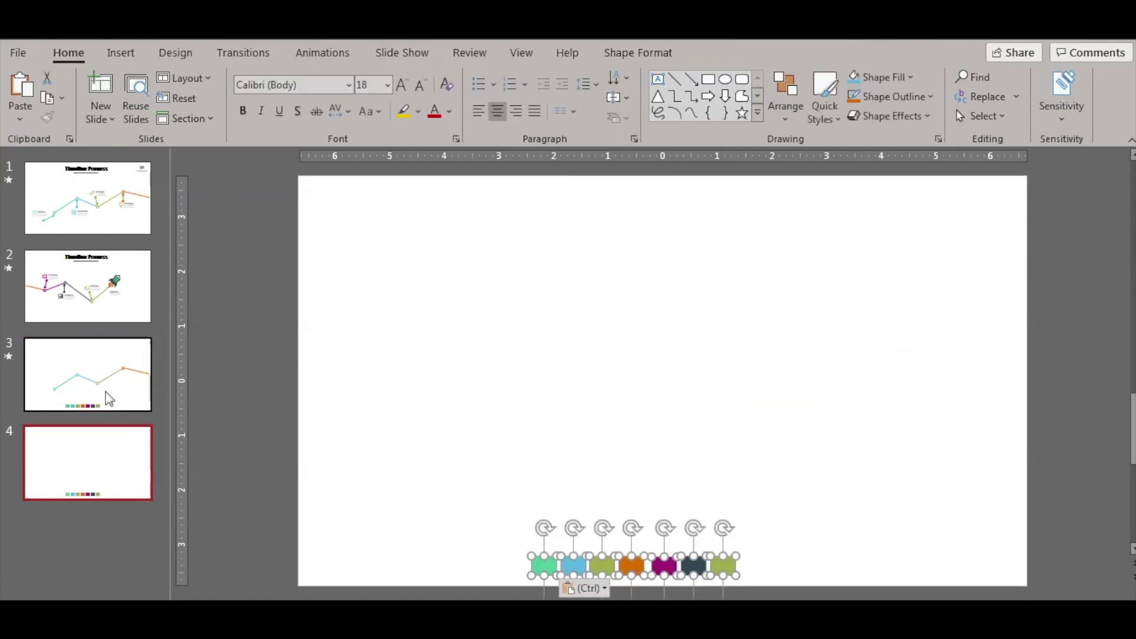
Copy the orange line from slide 3 to slide 4 and place it across the slide's left edge
left_click(106, 383)
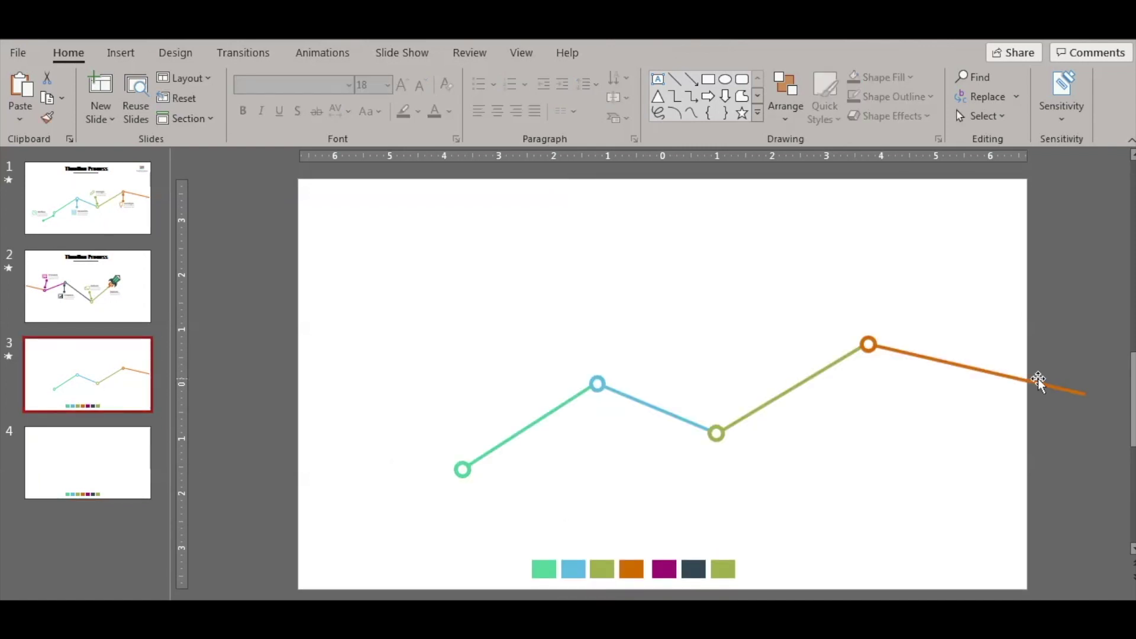
left_click(1019, 382)
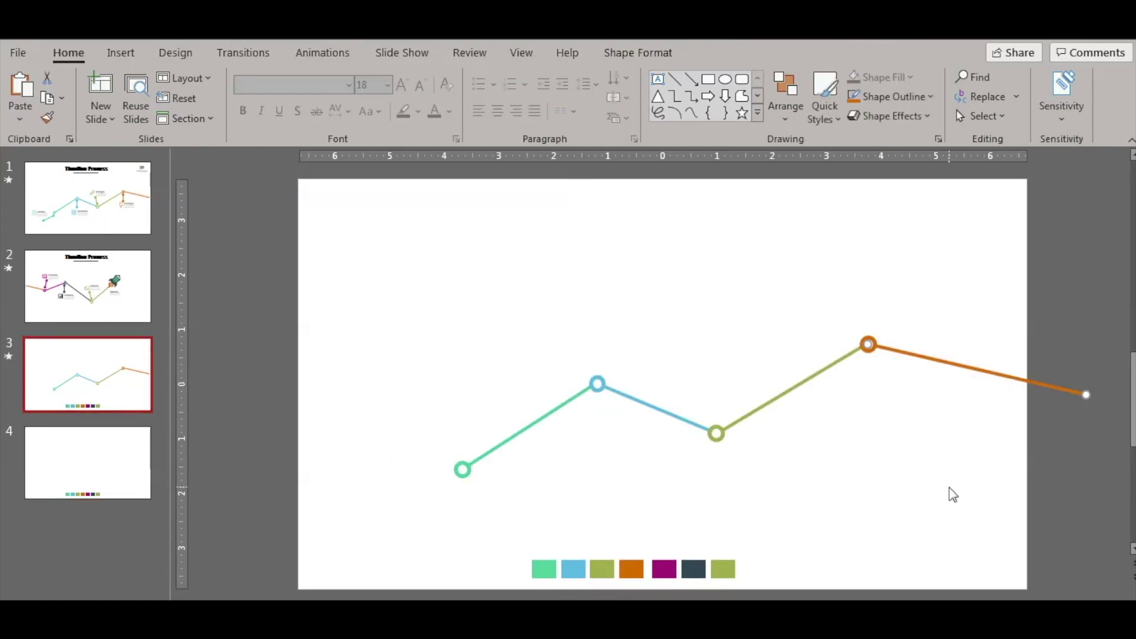
left_click(128, 494)
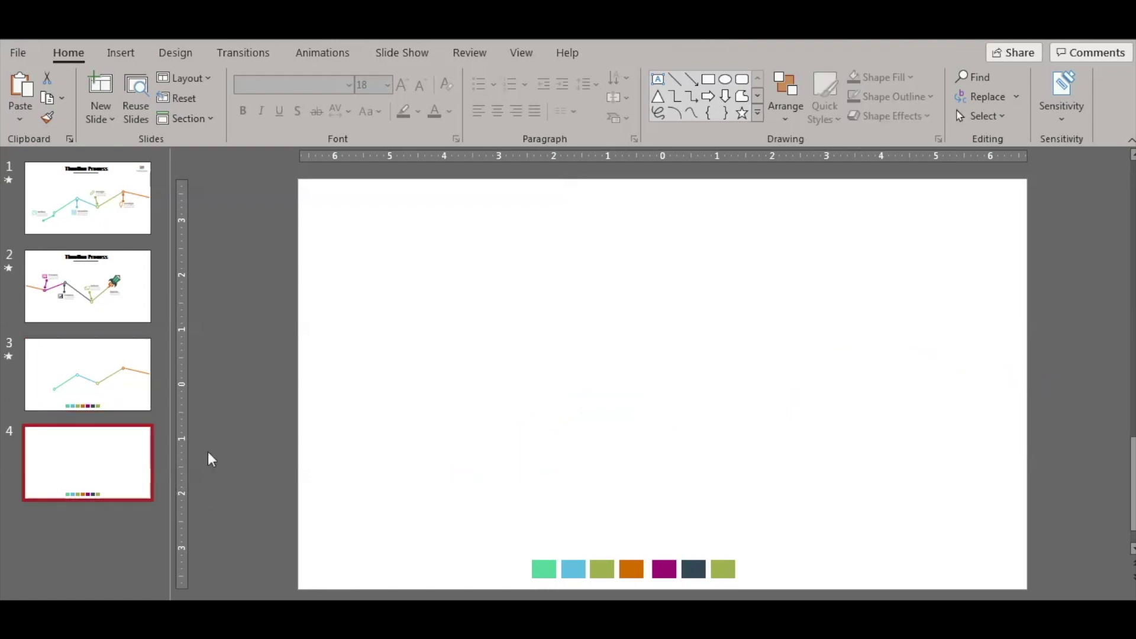
key("ctrl+v")
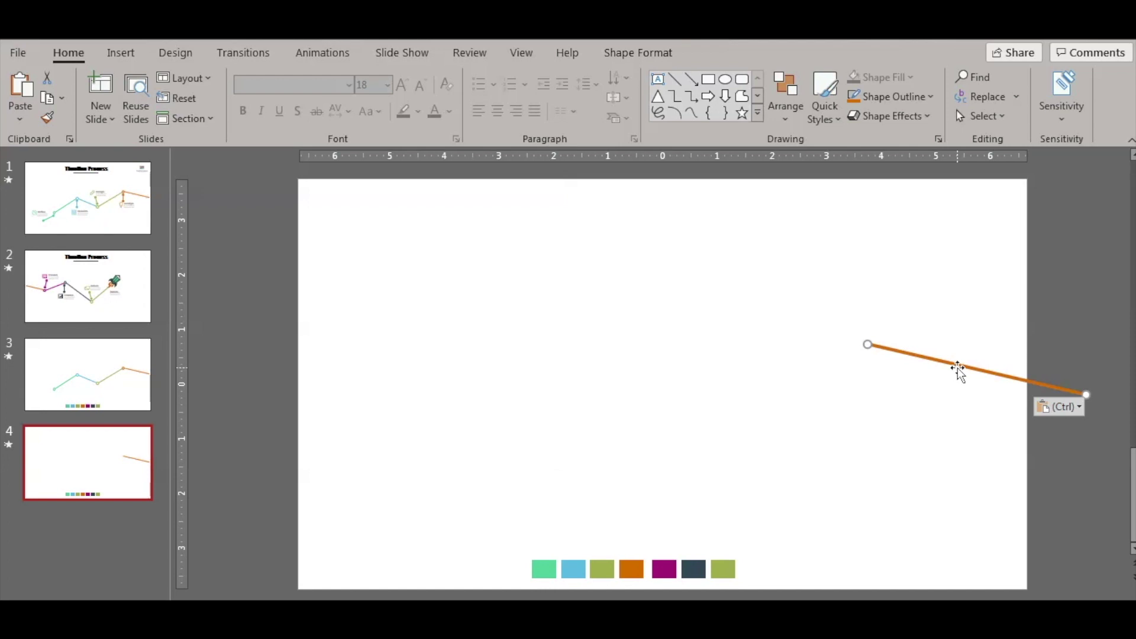
left_click_drag(958, 368, 289, 372)
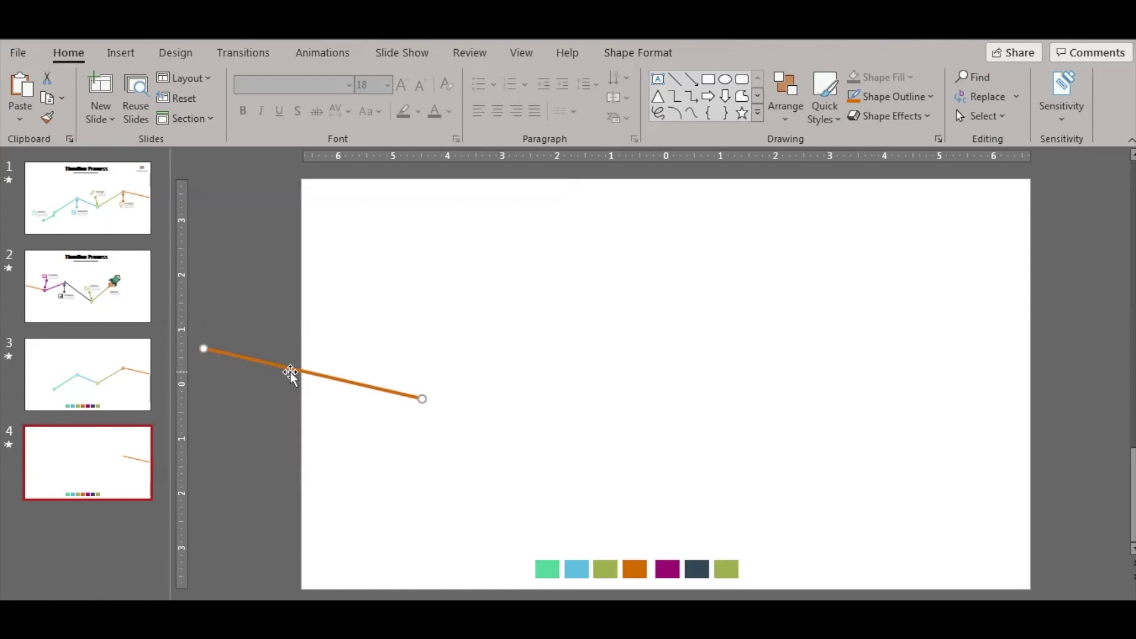
Copy the green circle from slide 3 to slide 4 and place it at the orange line's lower end
left_click(89, 382)
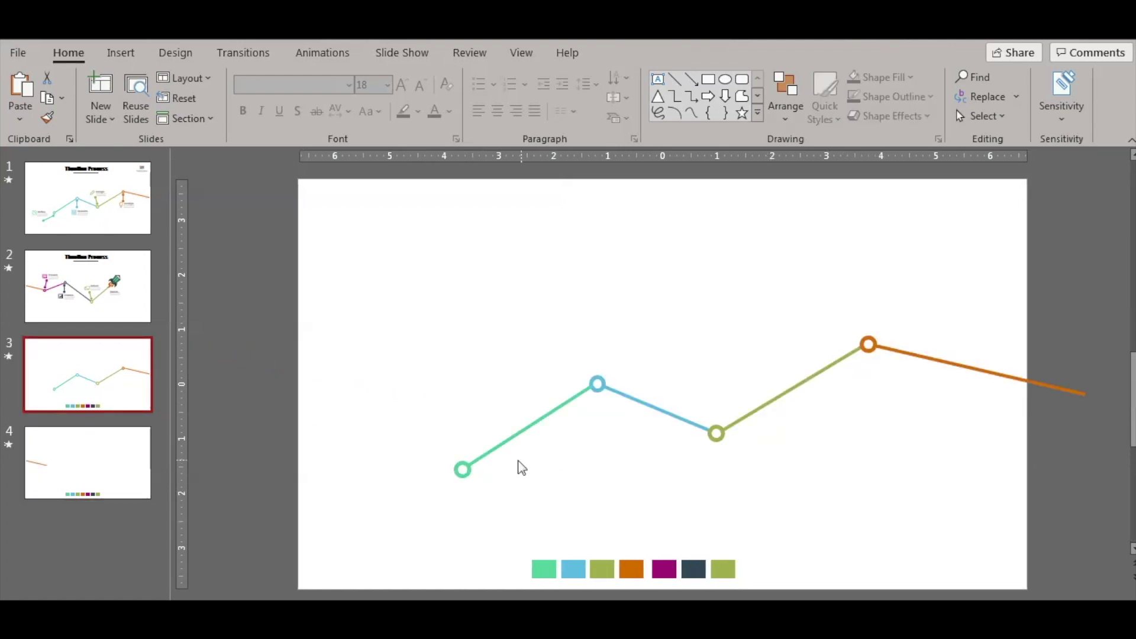
left_click(463, 472)
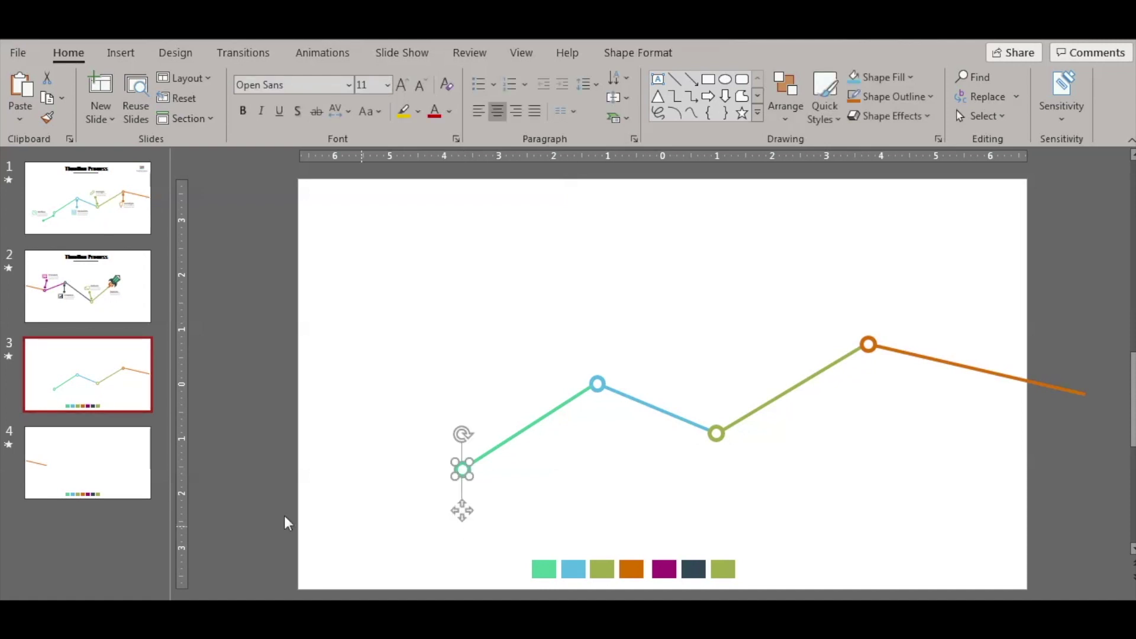
left_click(96, 465)
key("ctrl+v")
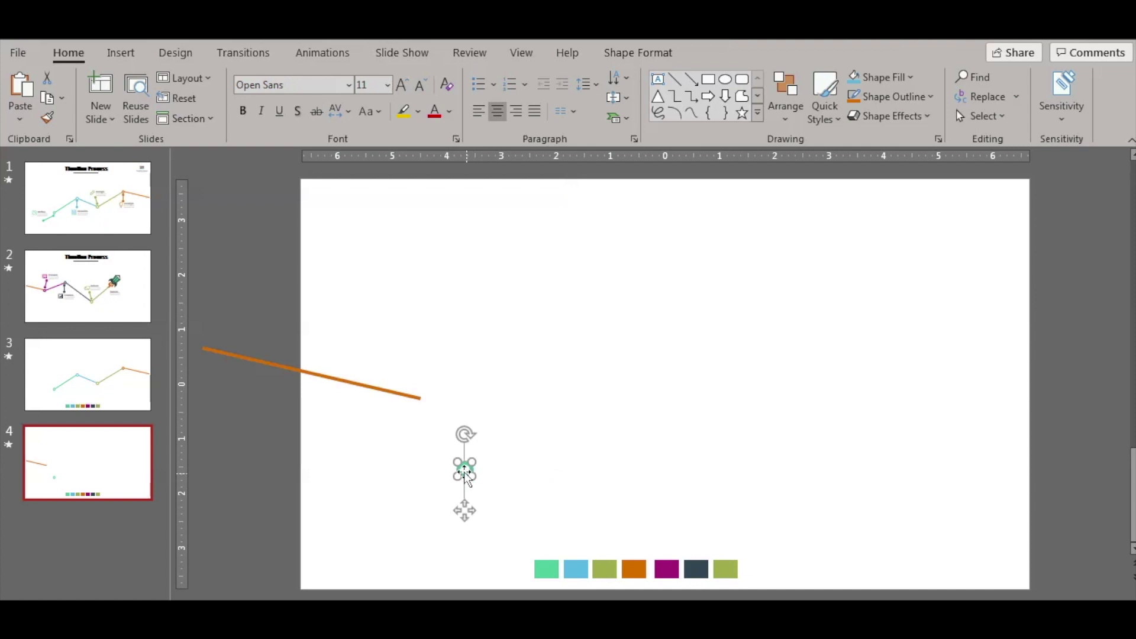
left_click_drag(468, 471, 428, 401)
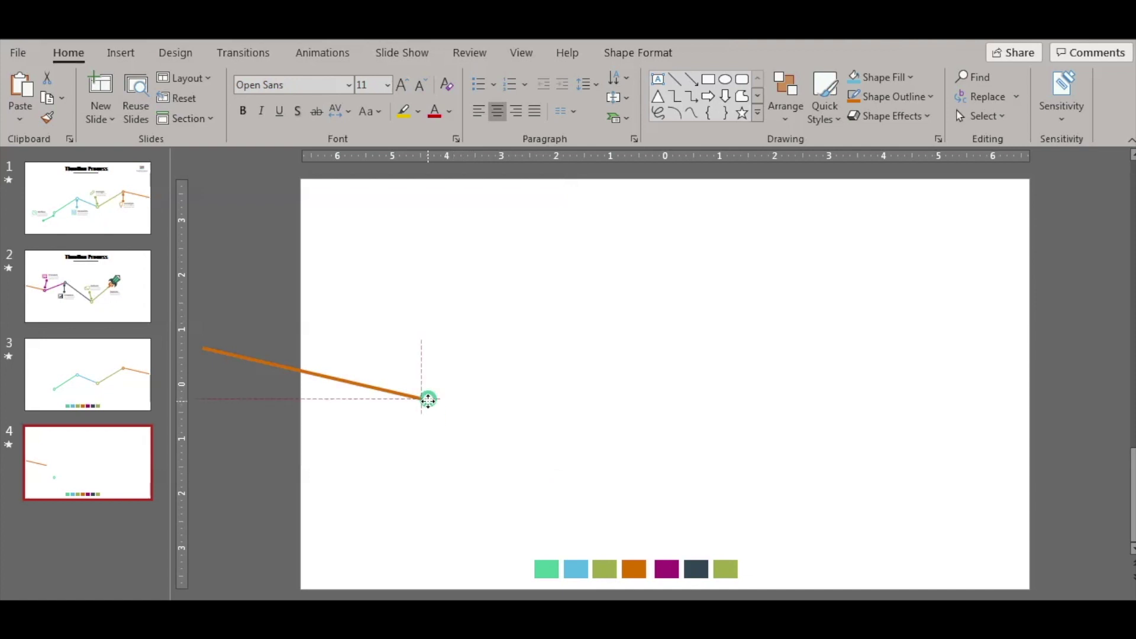
Recolor the pasted circle's outline with the magenta sampled from the fifth color swatch
left_click(932, 97)
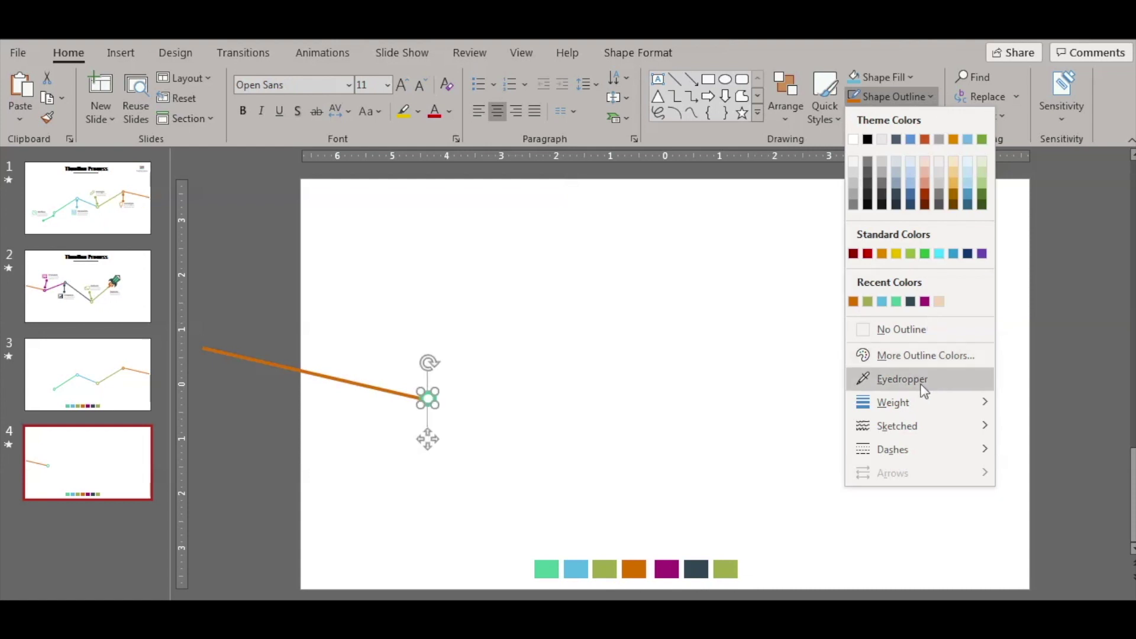
left_click(902, 379)
left_click(666, 569)
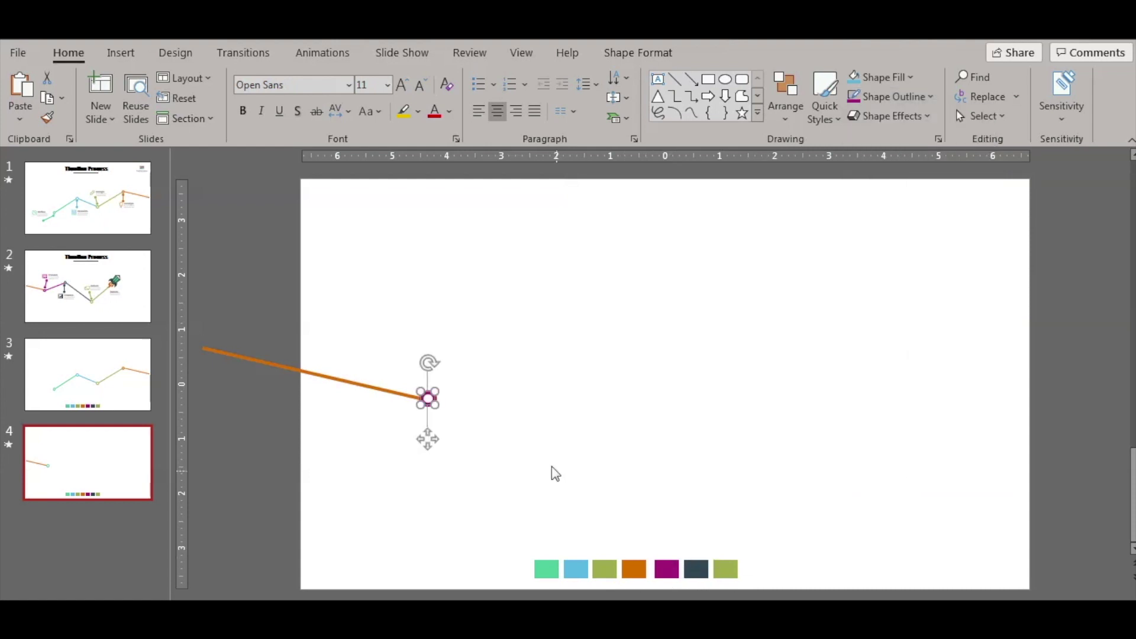
left_click(532, 467)
Duplicate the orange line, run the copy from the magenta circle up toward the slide's middle, and color it magenta
left_click(386, 389)
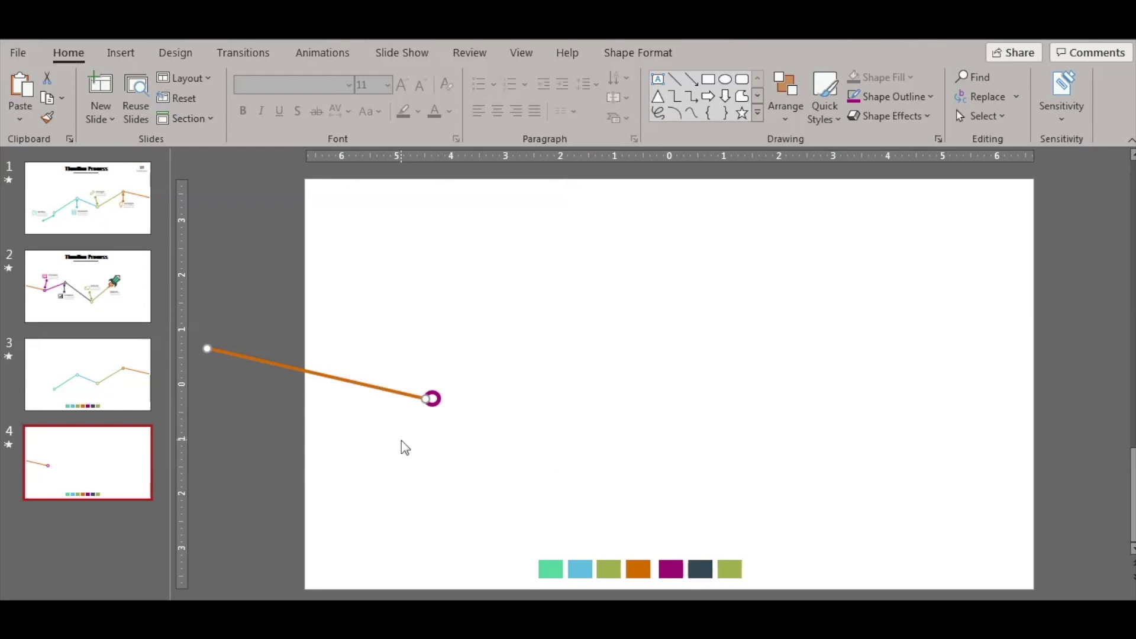
left_click_drag(370, 396, 587, 443)
left_click_drag(654, 454, 646, 325)
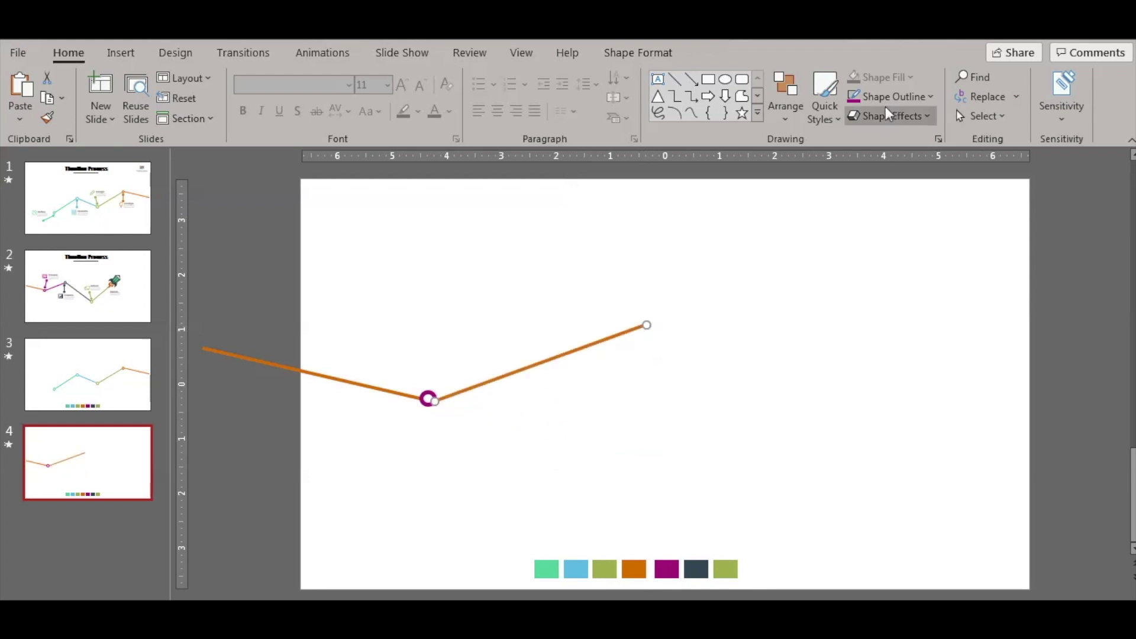
left_click(866, 97)
left_click(730, 408)
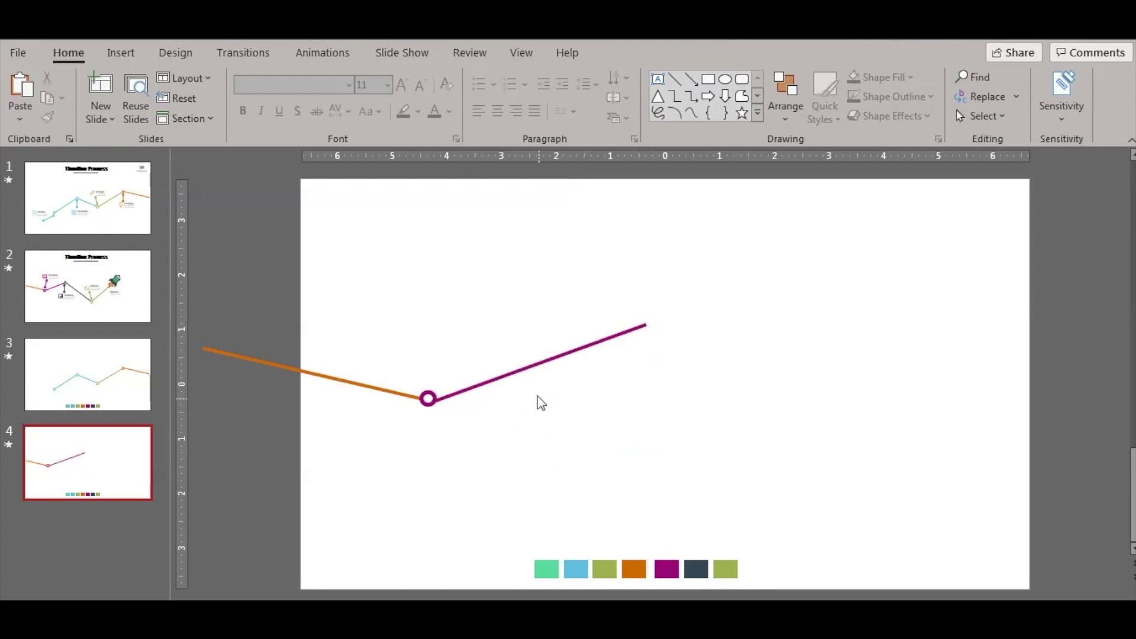
Duplicate the magenta circle and place the copy at the upper end of the magenta line
left_click(538, 363)
left_click(428, 398)
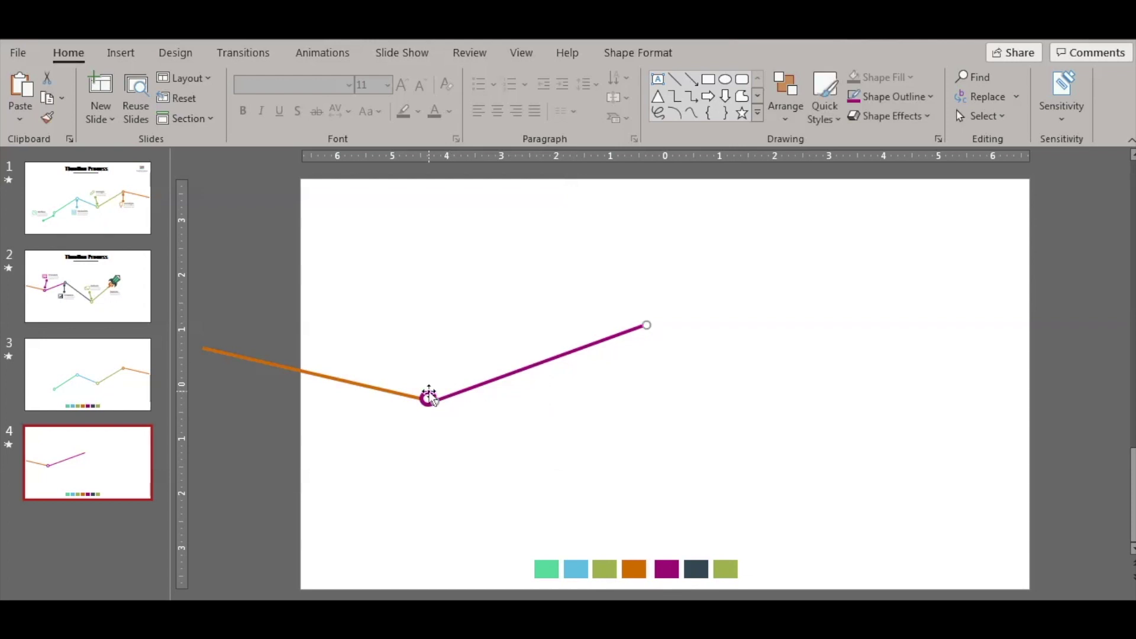
key("ctrl+d")
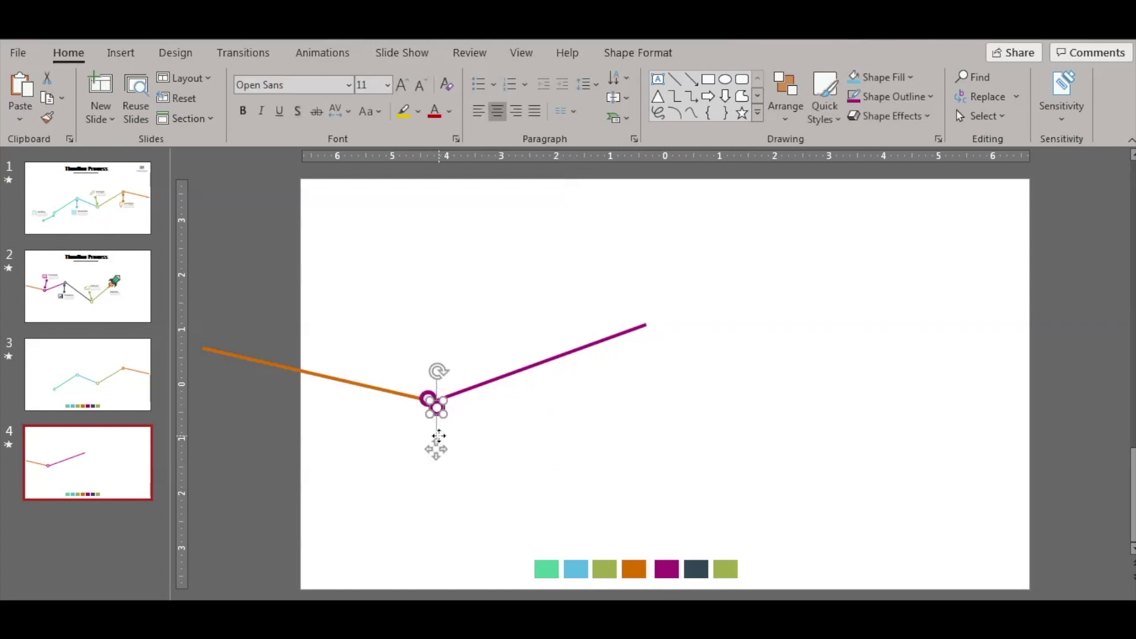
left_click_drag(436, 413, 653, 324)
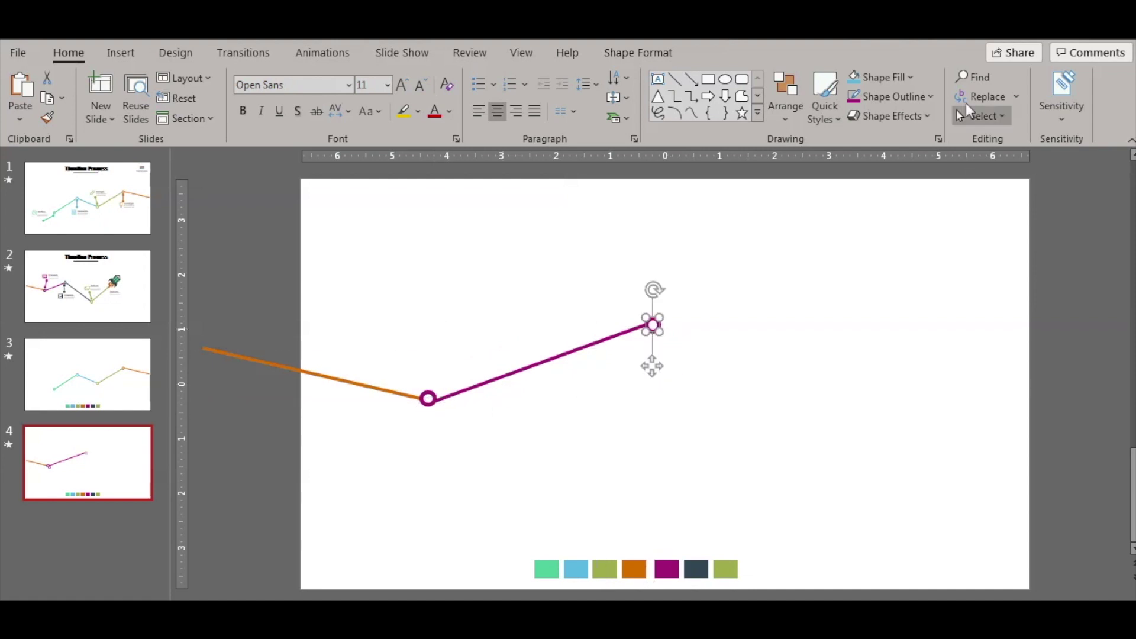
left_click(916, 81)
left_click(914, 358)
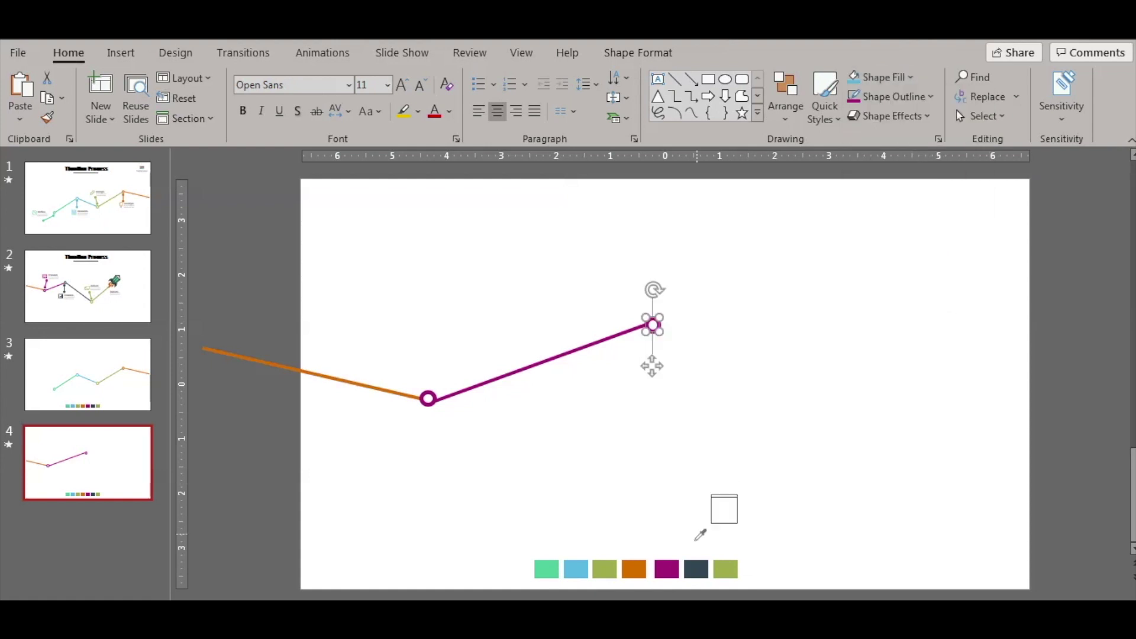
left_click(695, 569)
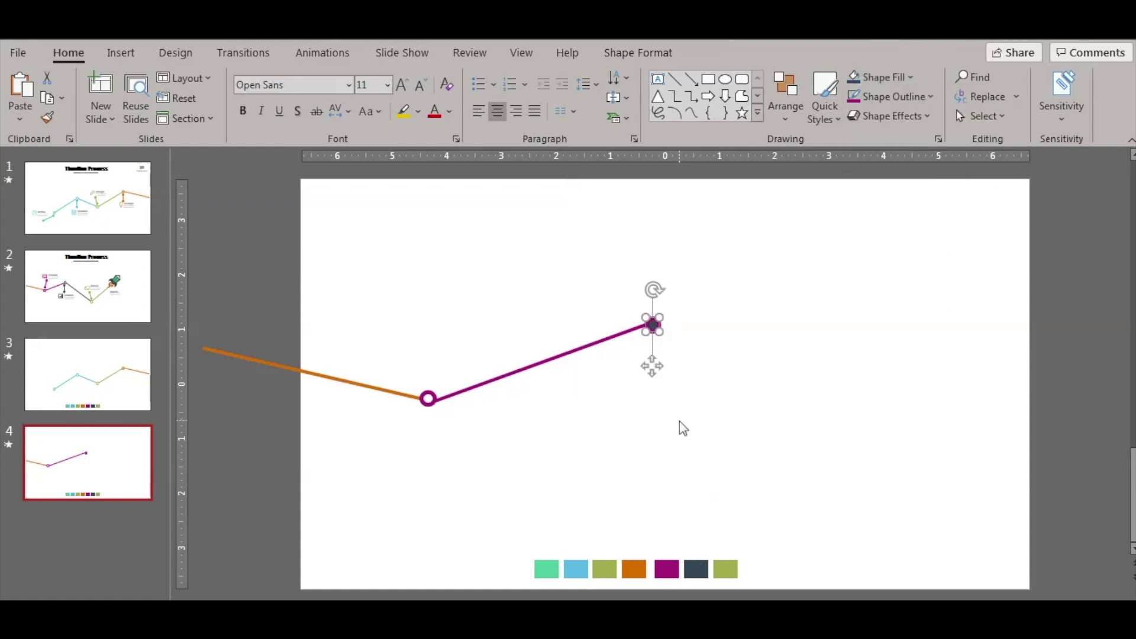
key("ctrl+z")
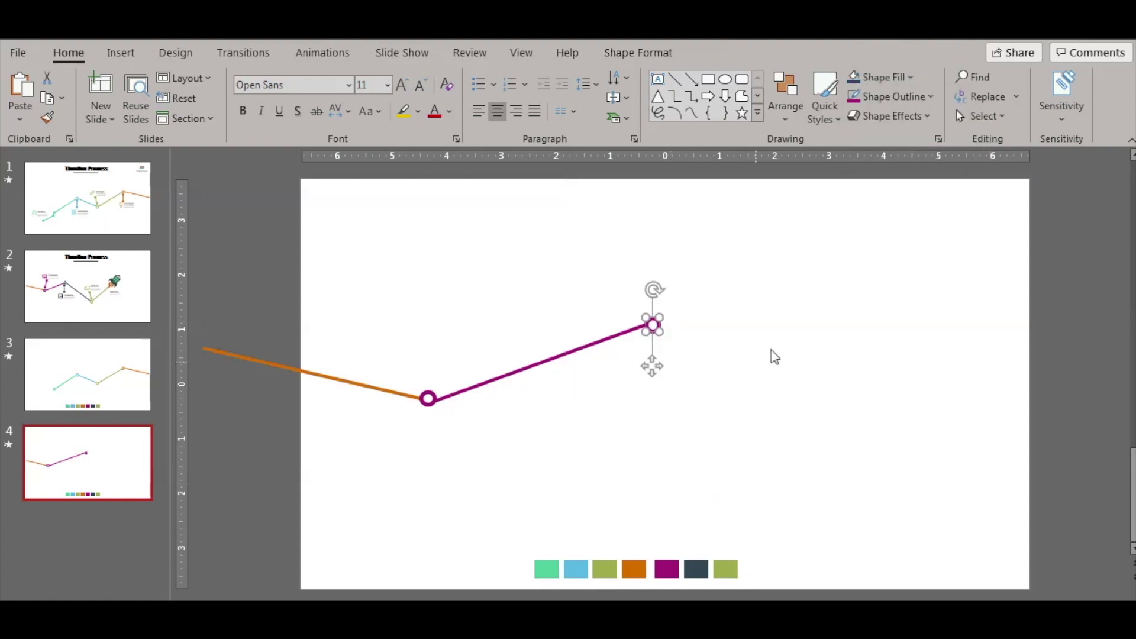
Recolor the upper circle's outline with the dark slate sampled from the sixth color swatch
left_click(930, 96)
left_click(936, 379)
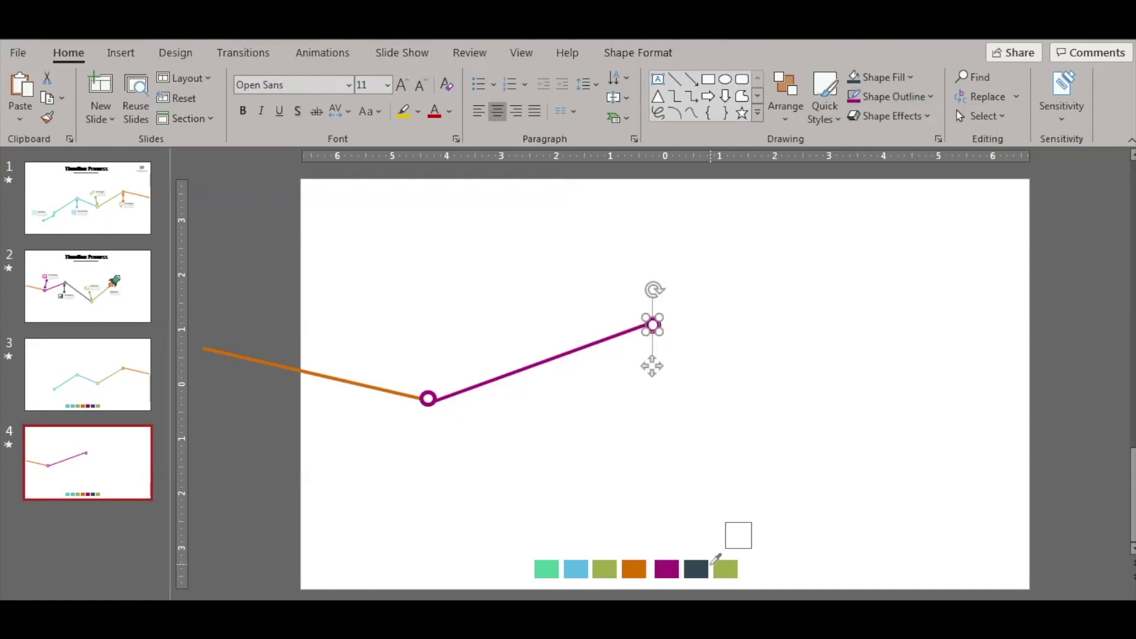
left_click(696, 568)
left_click(678, 391)
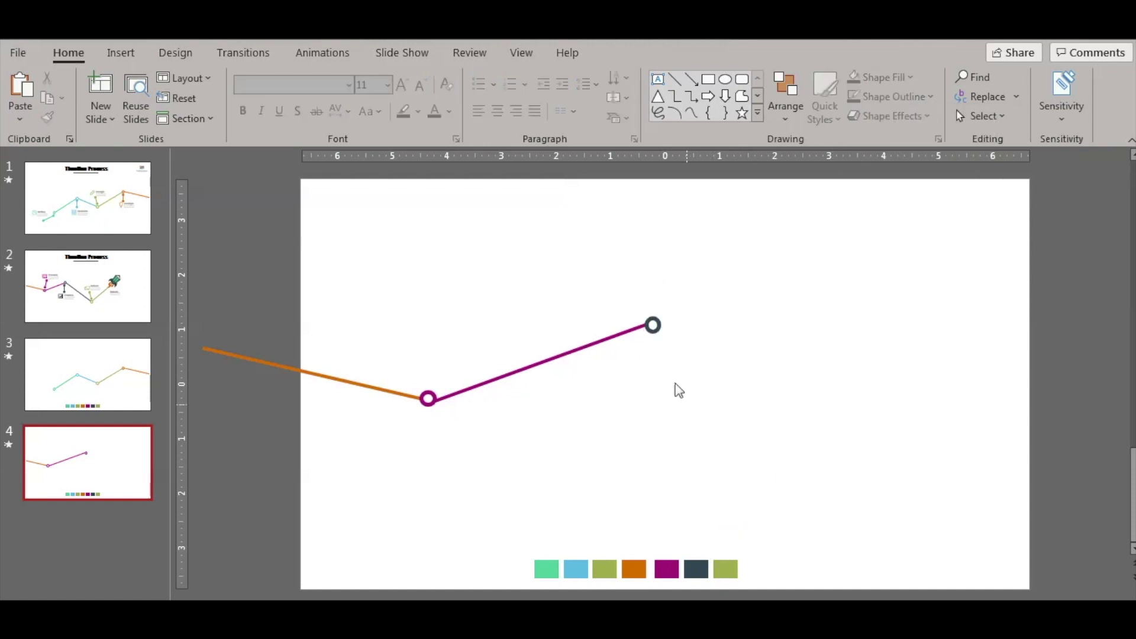
Duplicate the magenta line and run the copy from the dark slate circle steeply down to the right
left_click(653, 324)
left_click(608, 342)
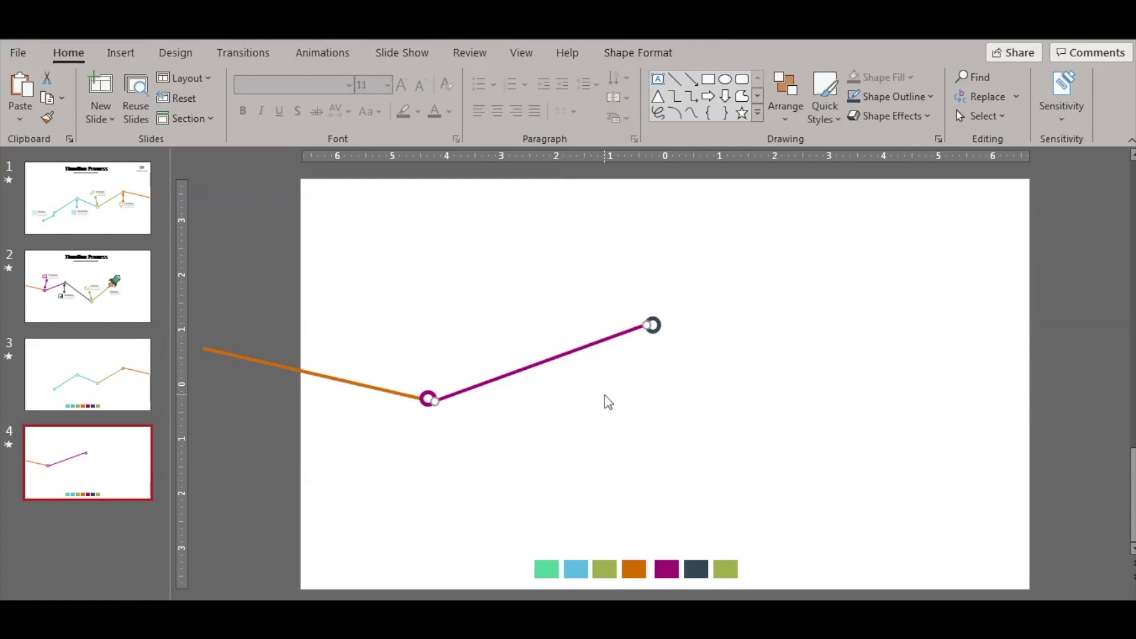
key("ctrl+d")
left_click_drag(581, 373, 751, 370)
left_click_drag(614, 414, 653, 326)
left_click_drag(834, 337, 752, 436)
Duplicate the dark slate circle and place the copy at the lower end of the descending line
left_click(653, 324)
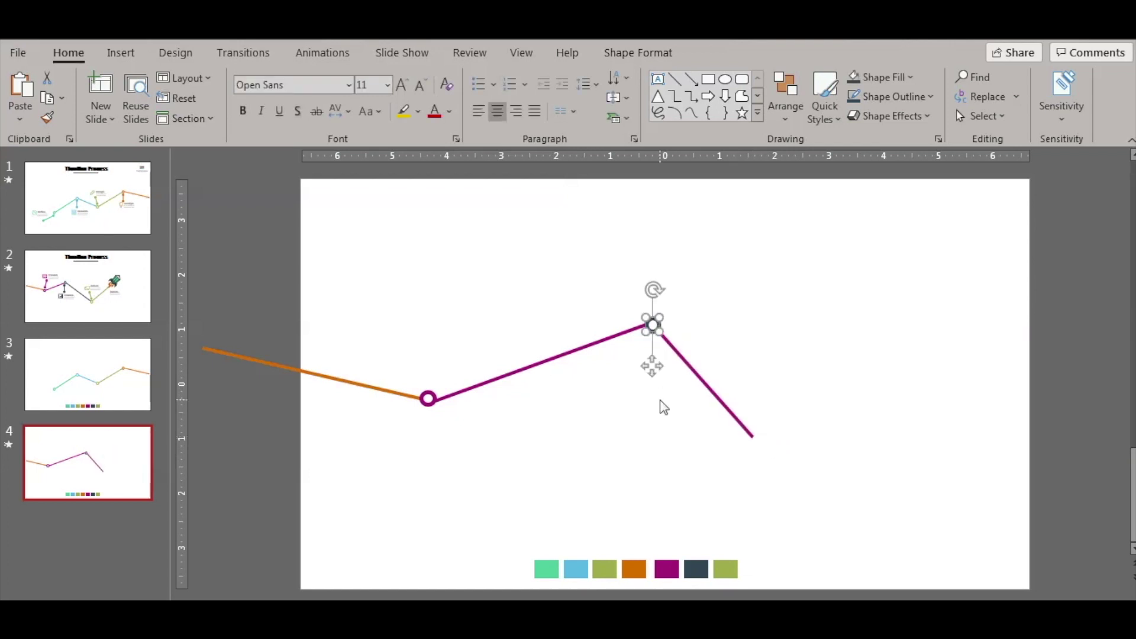
key("ctrl+d")
left_click_drag(662, 333, 754, 439)
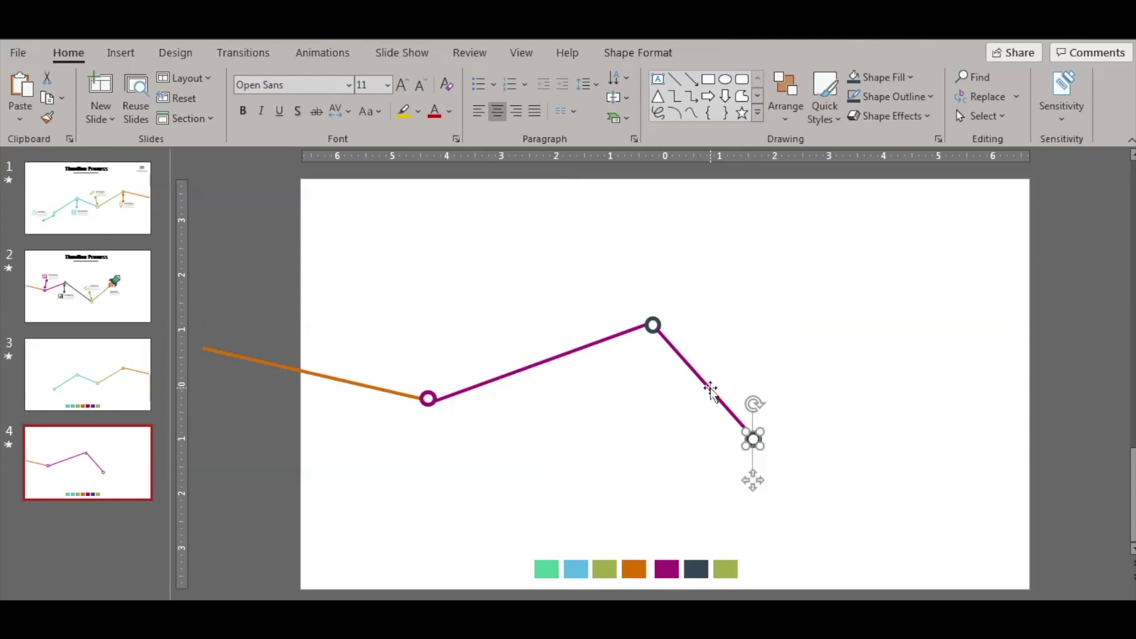
Duplicate the descending line and run the copy from the lowest circle up to the right
left_click(709, 388)
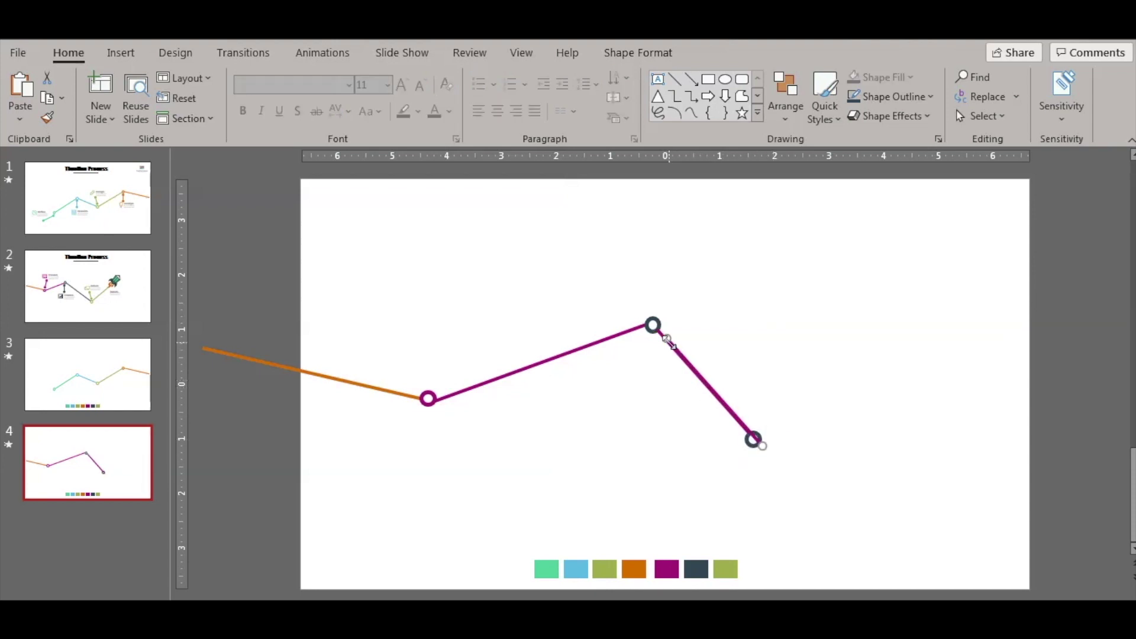
mouse_move(762, 444)
left_mouse_down()
mouse_move(834, 357)
mouse_move(877, 373)
left_mouse_up()
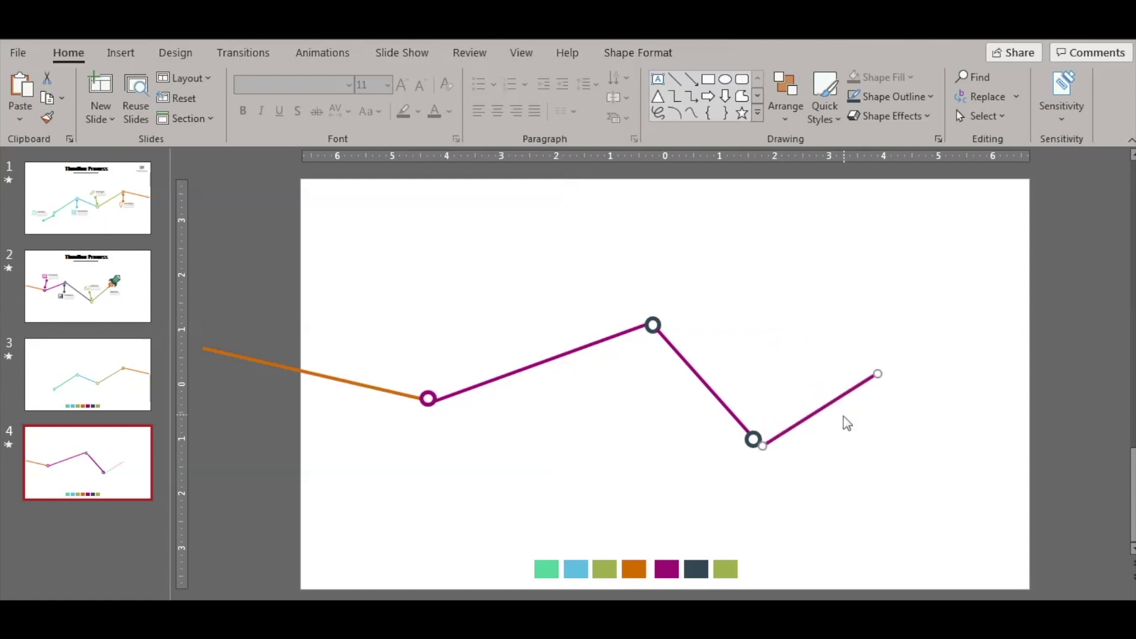
left_click_drag(825, 408, 822, 401)
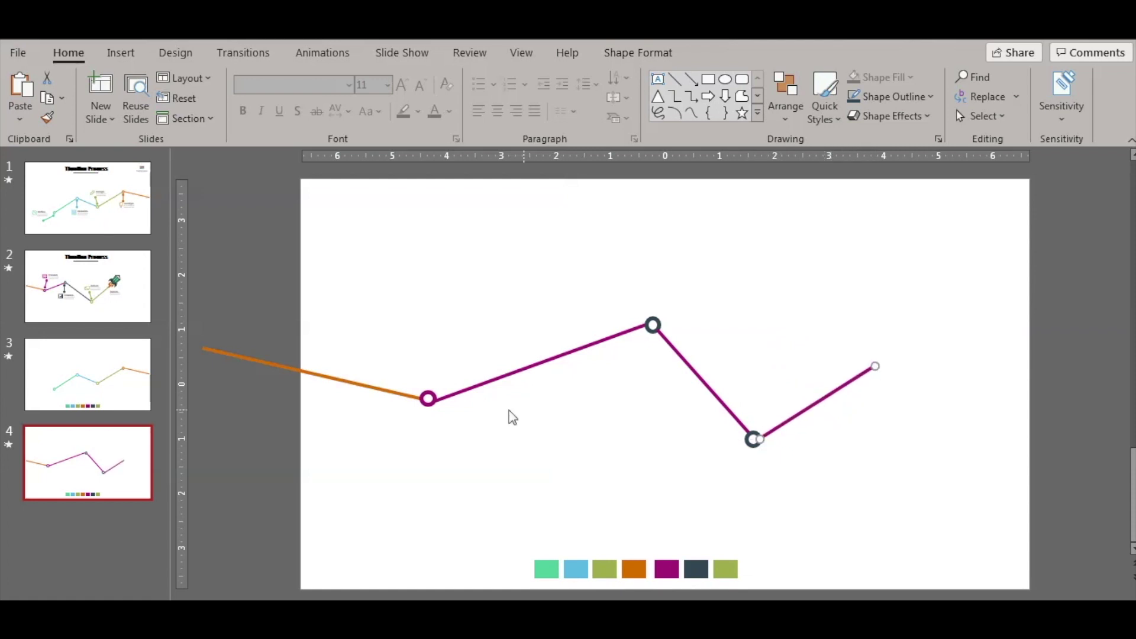
left_click(408, 449)
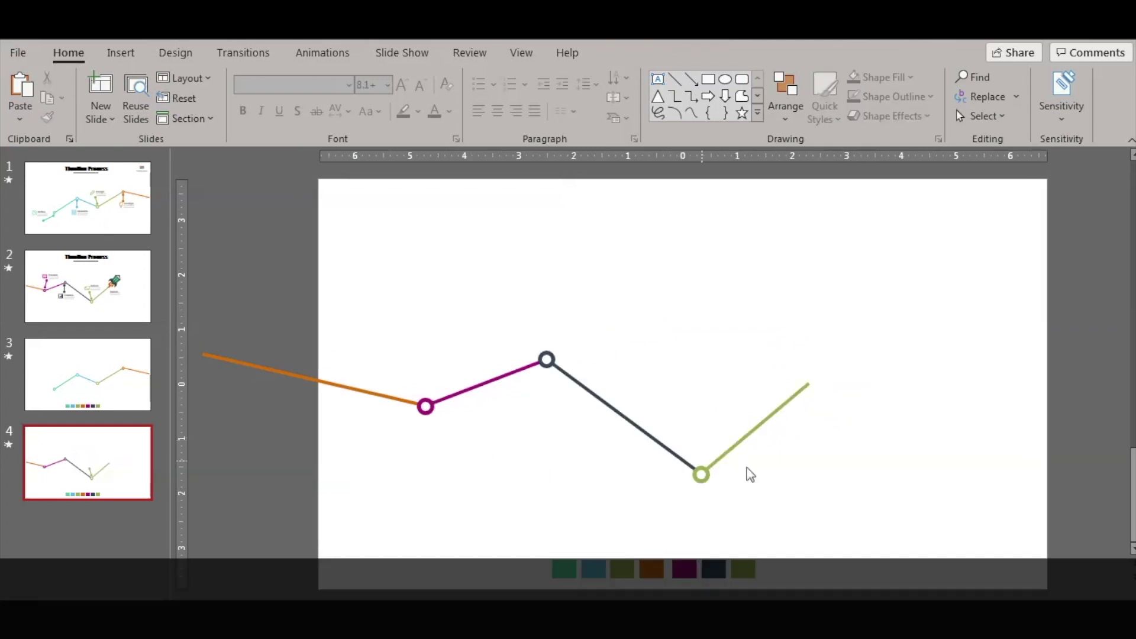
Delete all seven color swatches from slide 4
left_click(616, 416)
left_click(830, 436)
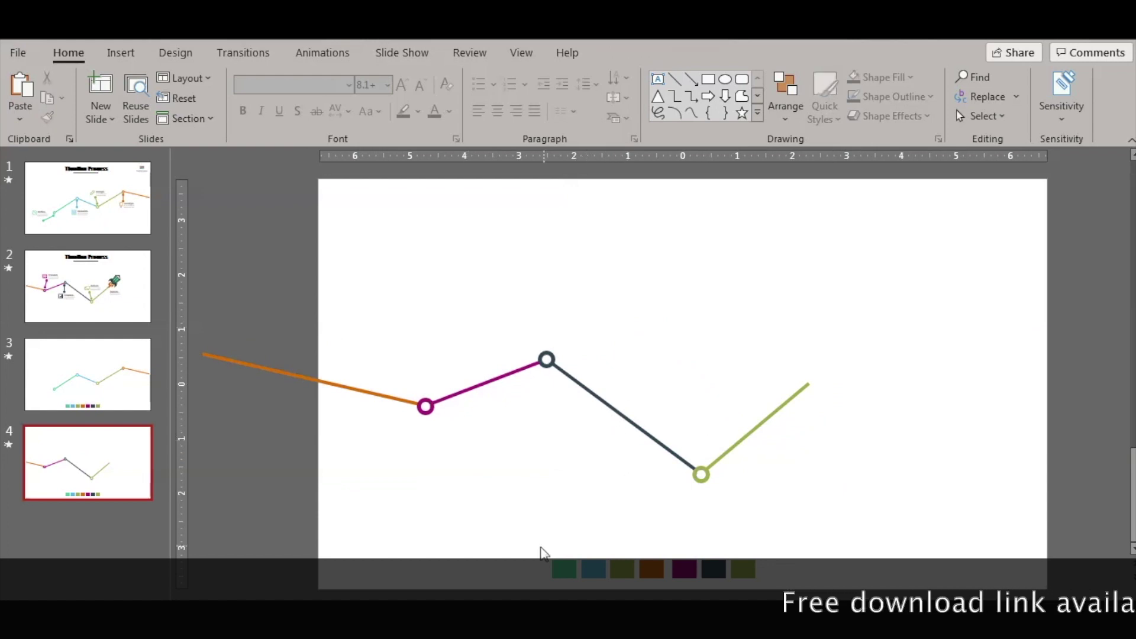
left_click_drag(507, 539, 806, 585)
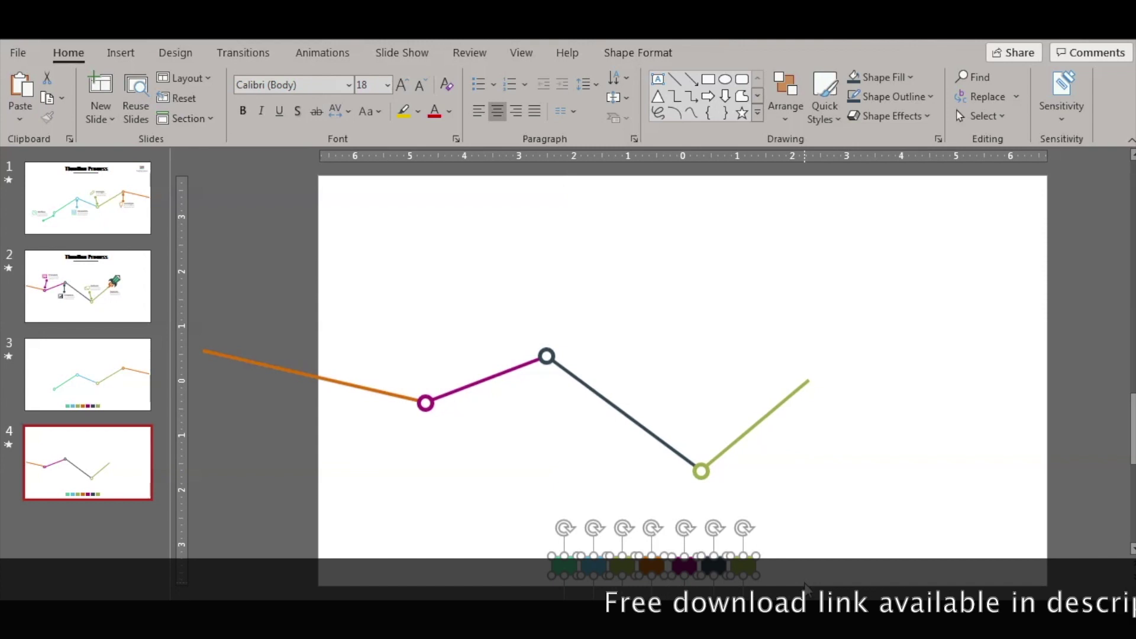
key("Delete")
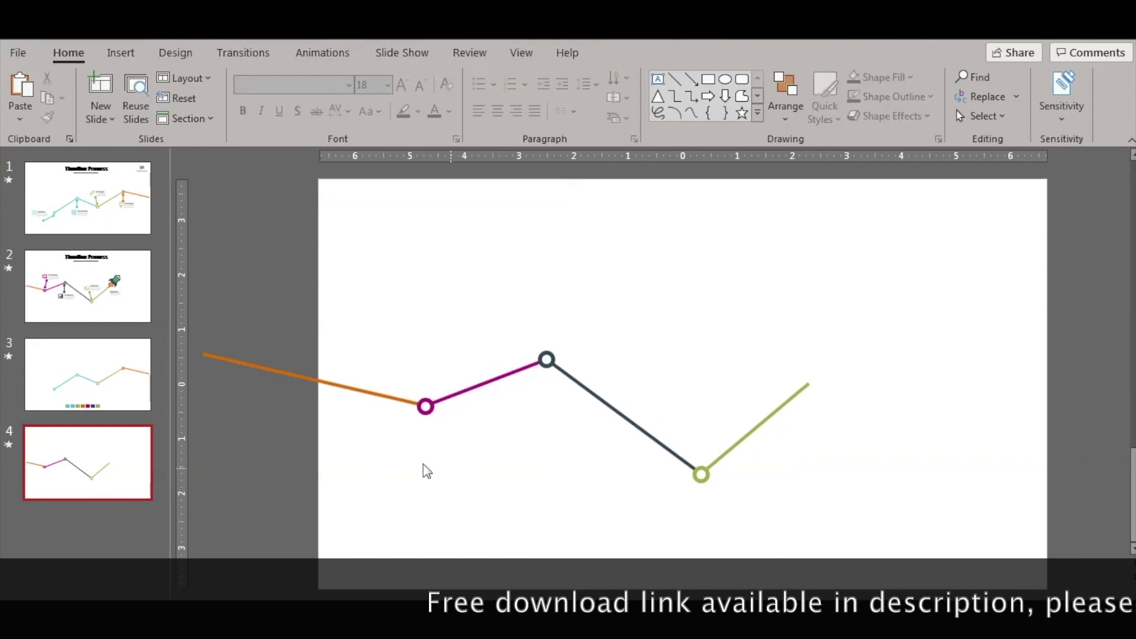
Compare the rebuilt zigzags on slides 3 and 4 with the finished slide 2 and its Present callout
left_click(69, 382)
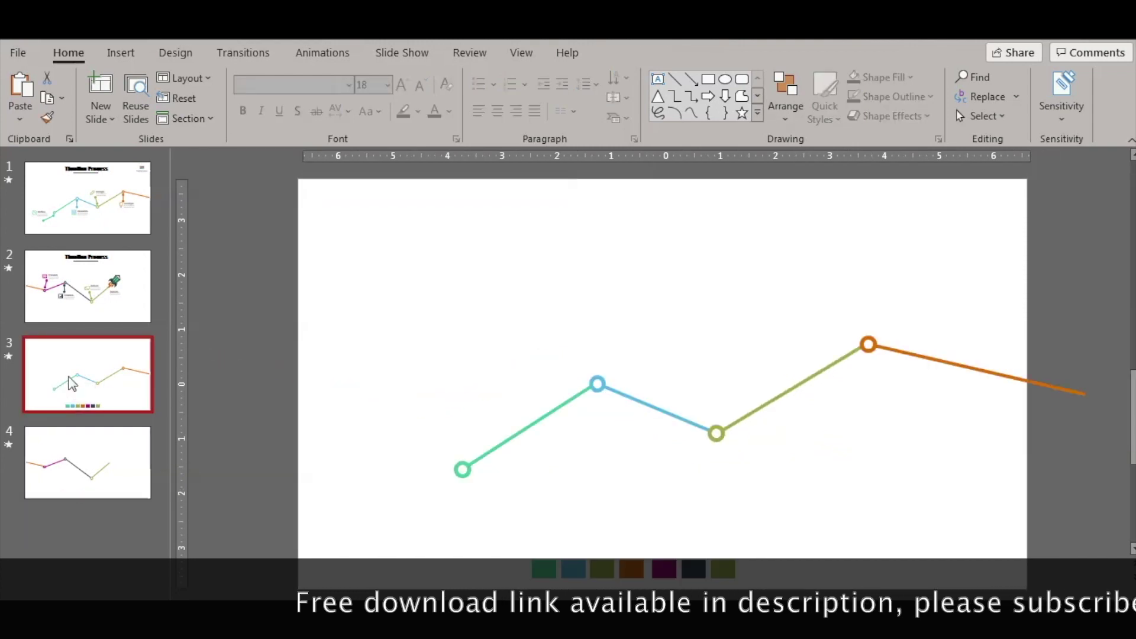
left_click(115, 480)
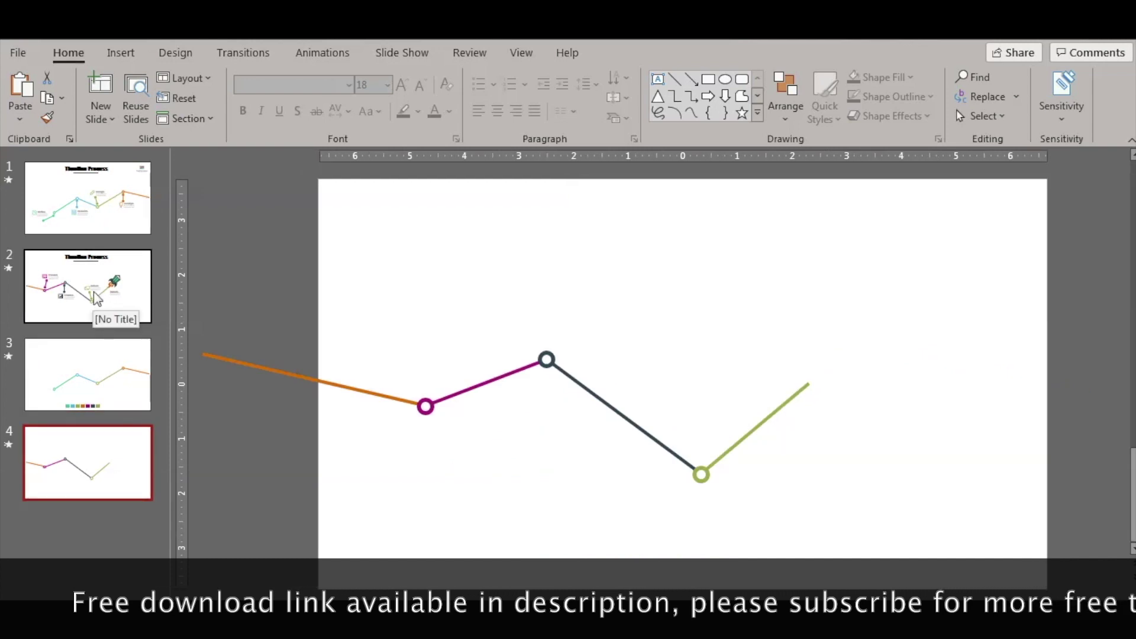
left_click(102, 317)
left_click(427, 325)
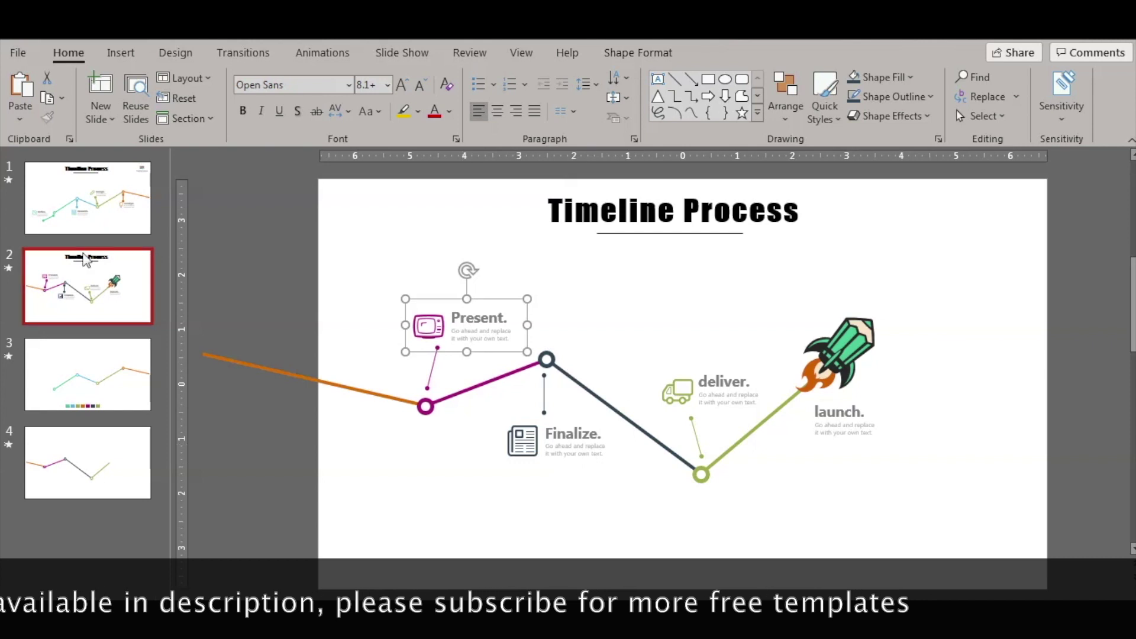
Copy the Define, research, Design and concept callouts with their four thin connectors from slide 1 onto slide 3
left_click(57, 191)
left_click(379, 468)
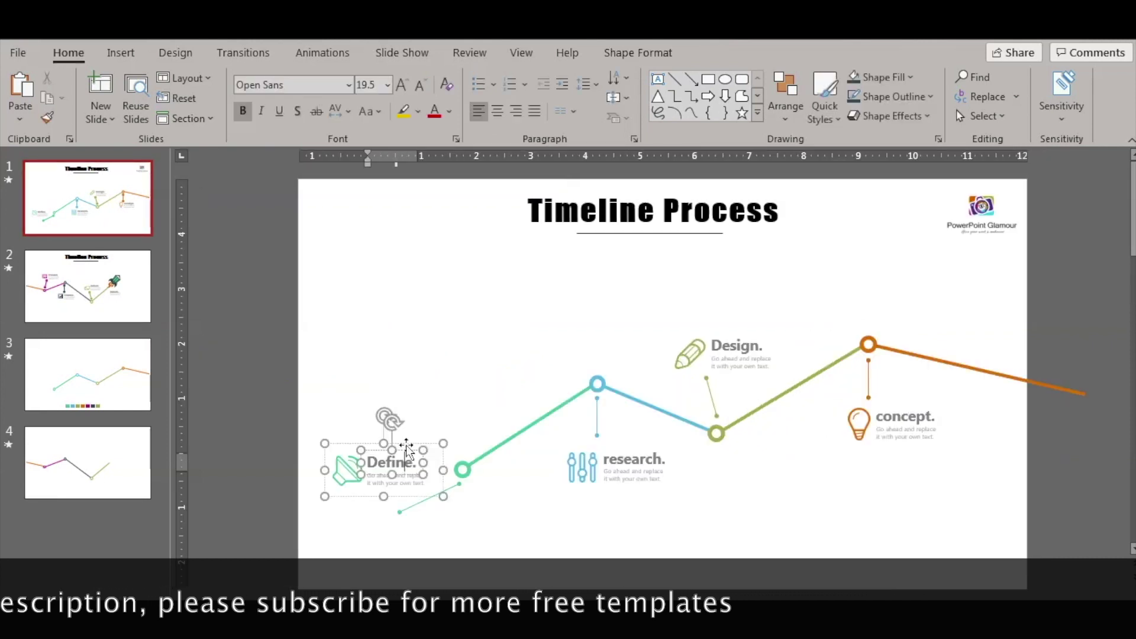
left_click(597, 473, "shift")
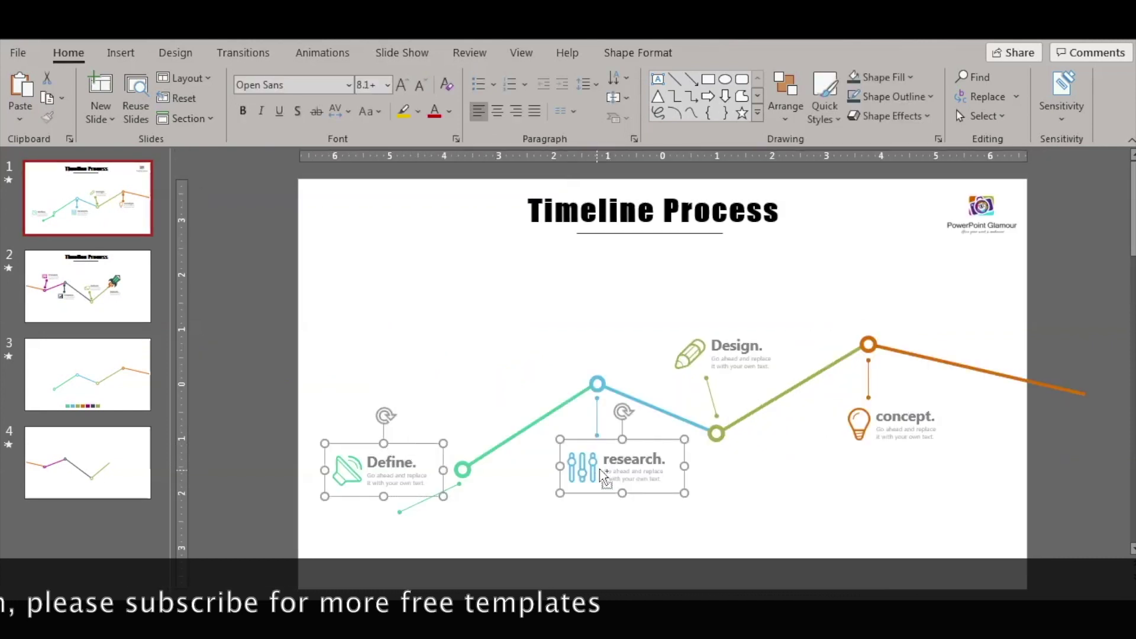
left_click(734, 355, "shift")
left_click(900, 426, "shift")
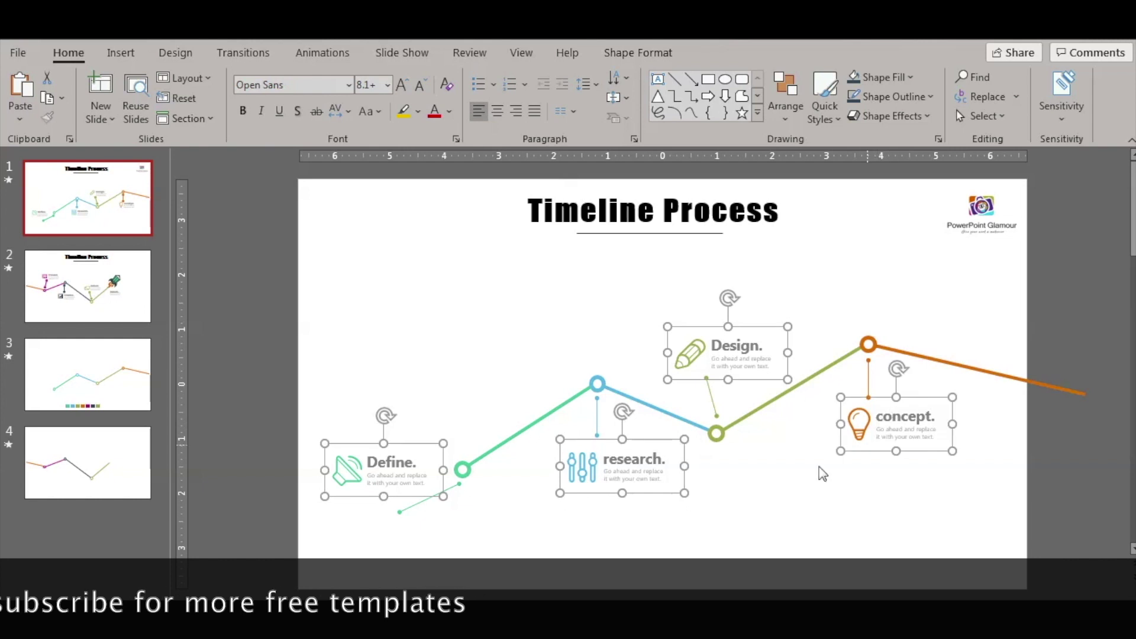
left_click(407, 508, "shift")
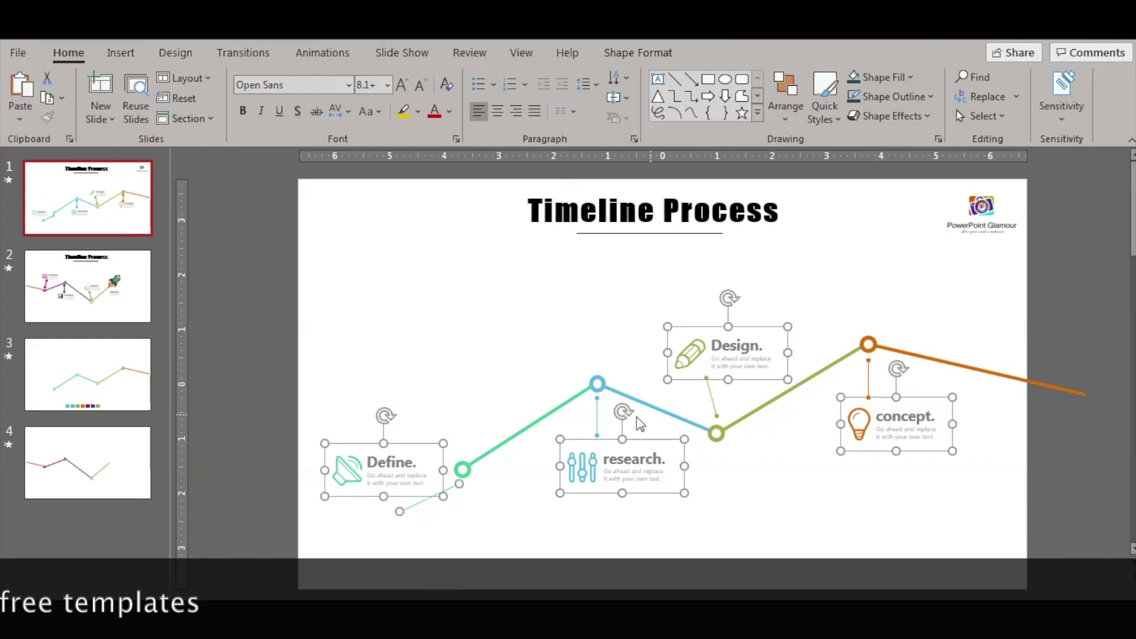
left_click(597, 424, "shift")
left_click(710, 398, "shift")
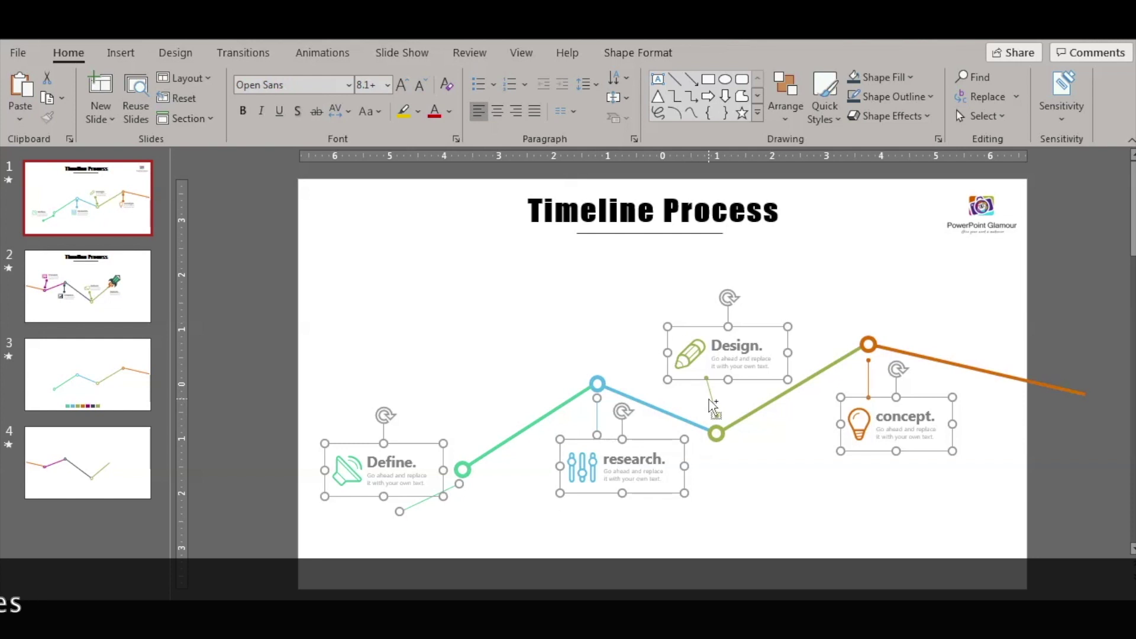
left_click(869, 376, "shift")
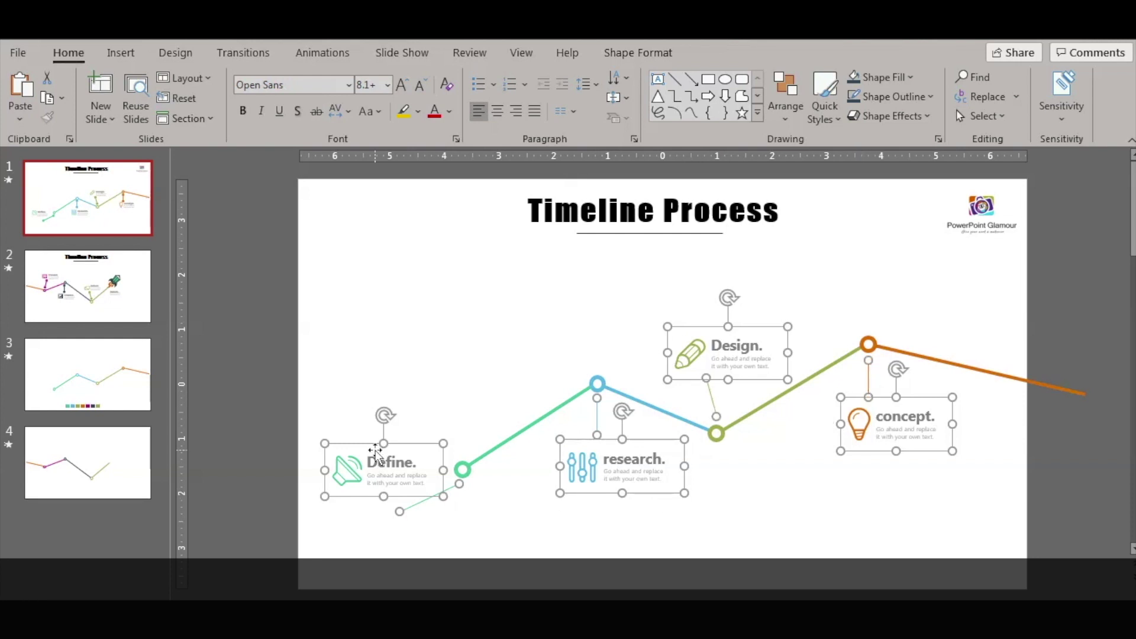
left_click(77, 386)
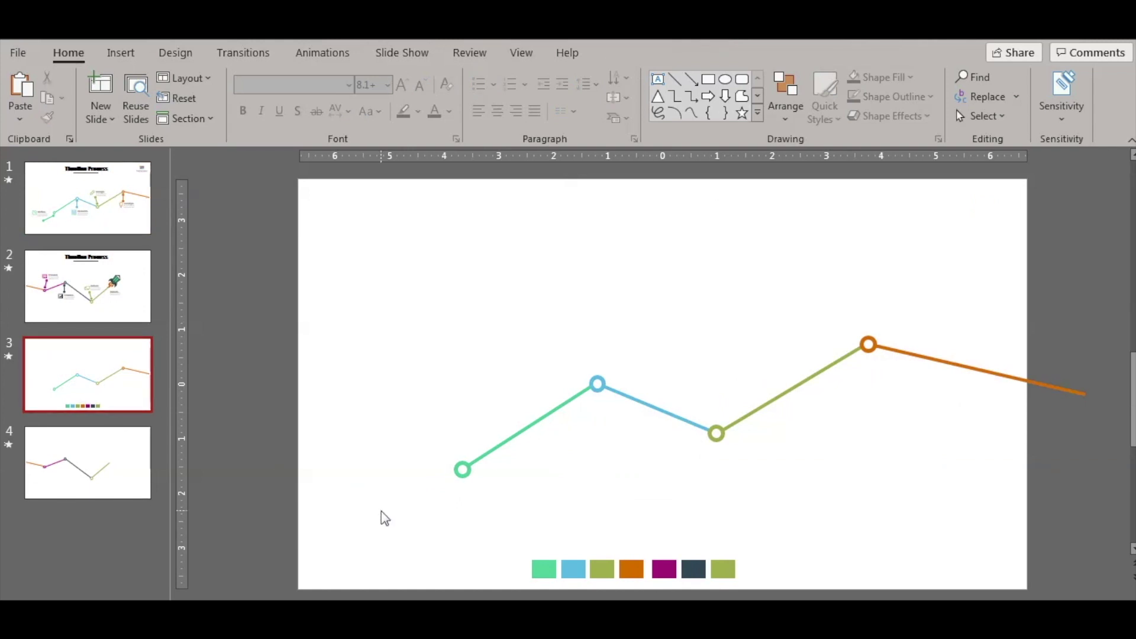
key("ctrl+v")
Copy the Present, Finalize, deliver and launch callouts, plus the Present and Finalize connectors, from slide 2 onto slide 4
left_click(88, 290)
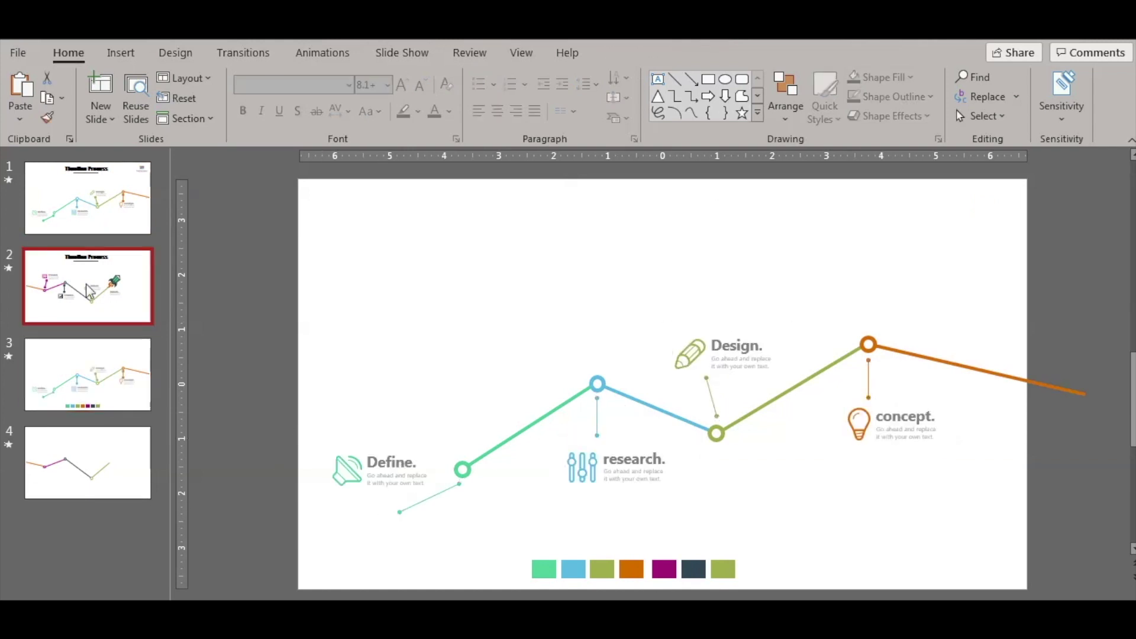
left_click(448, 327)
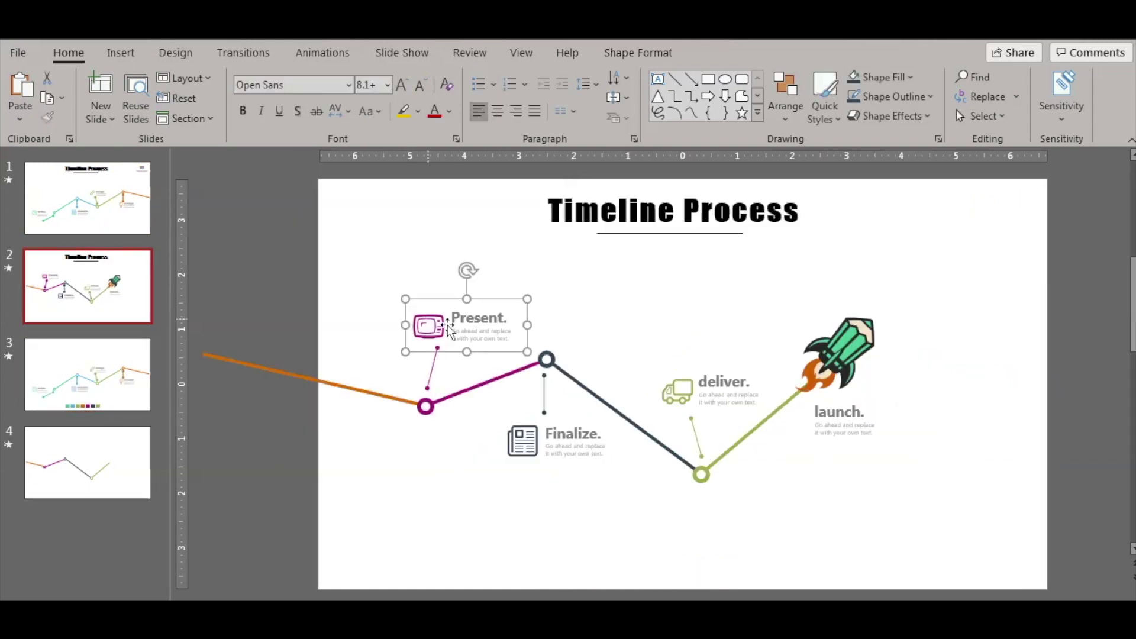
left_click(563, 454, "shift")
left_click(438, 365, "shift")
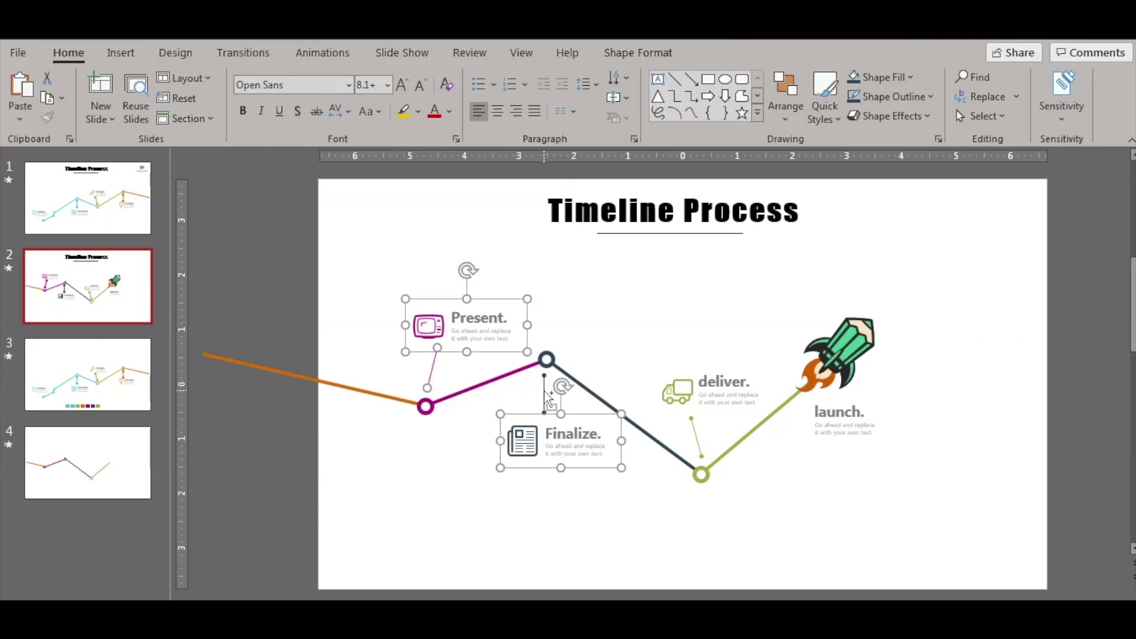
left_click(545, 393, "shift")
left_click(743, 395, "shift")
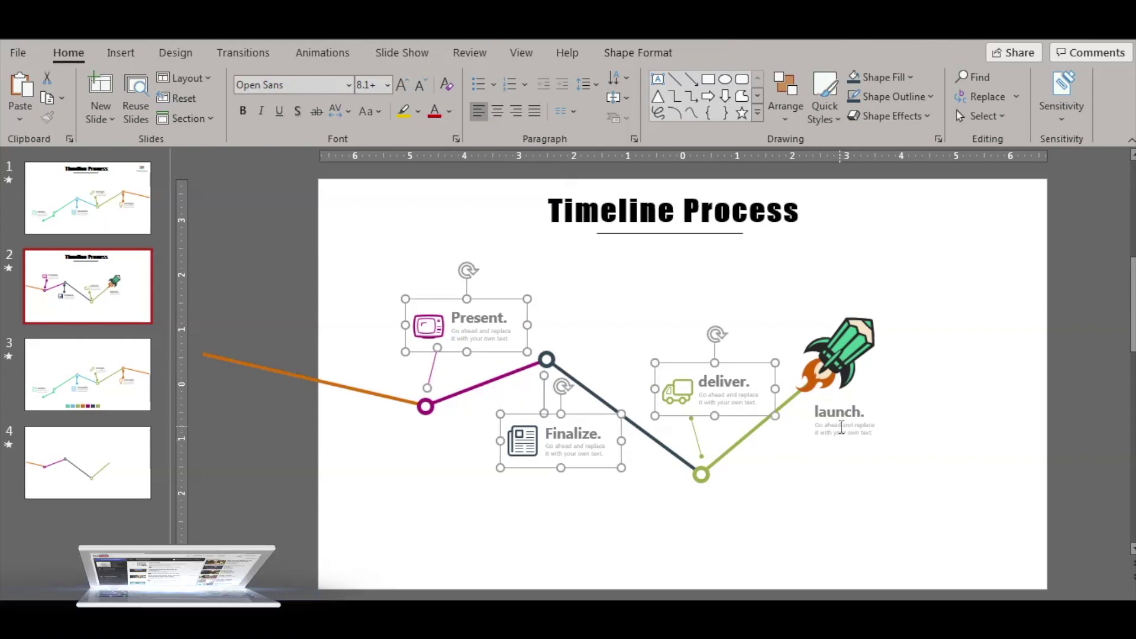
left_click(820, 440, "shift")
key("Page_Down")
key("Page_Down")
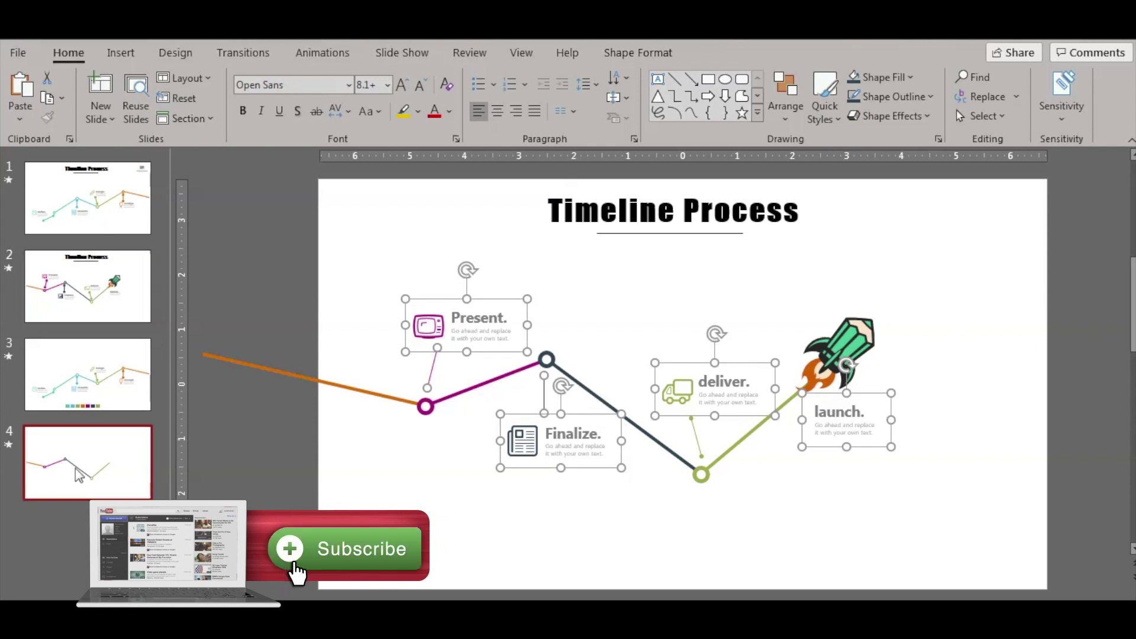
key("ctrl+v")
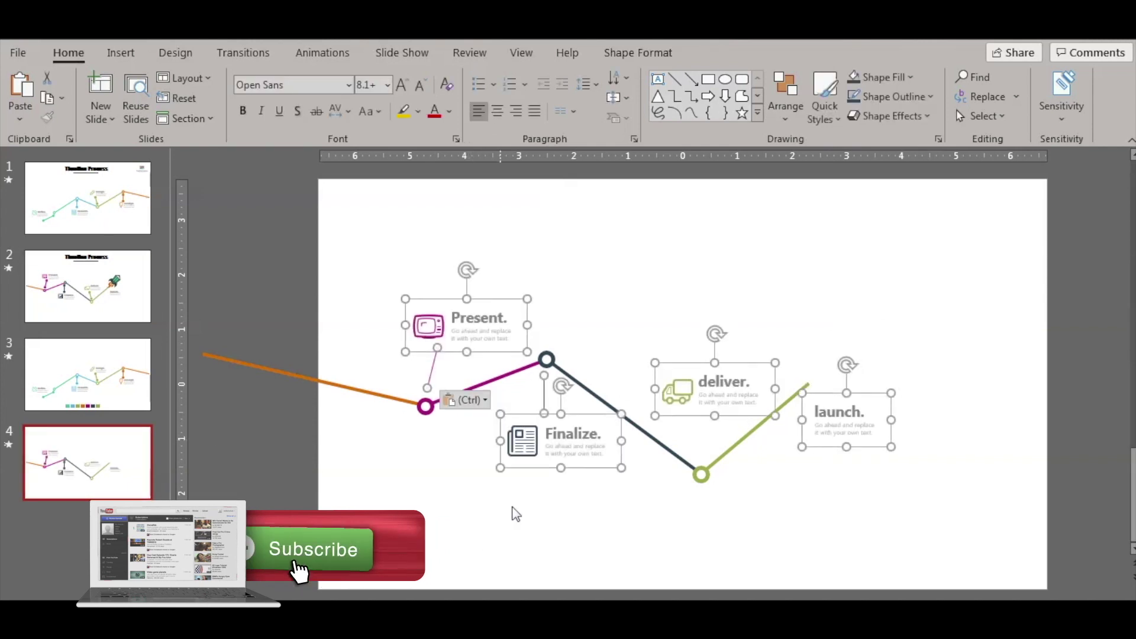
left_click(594, 499)
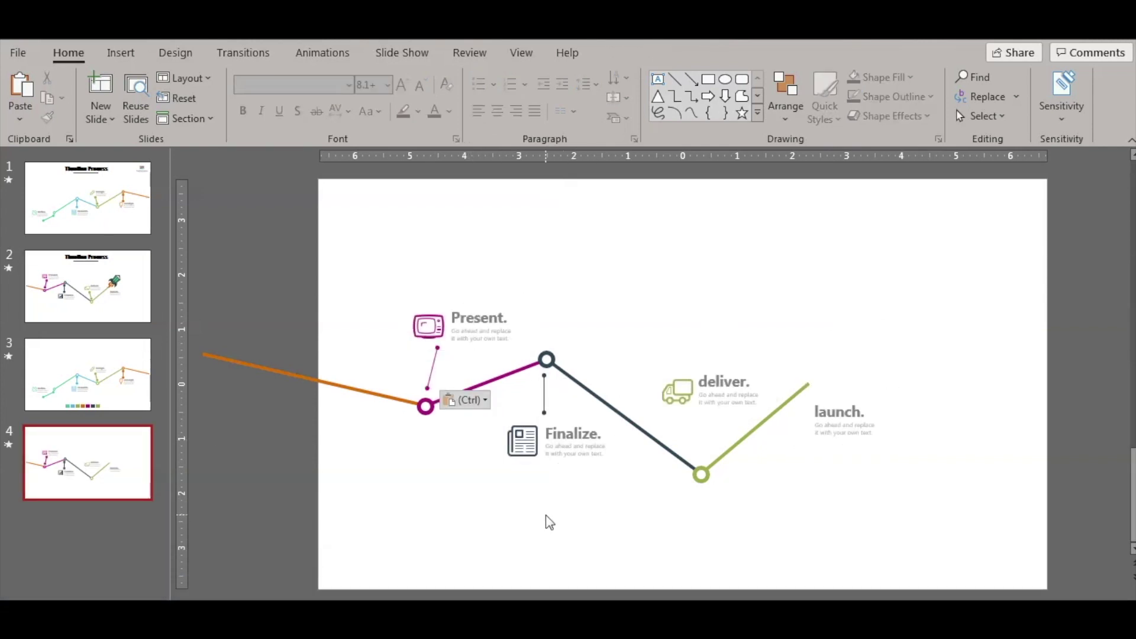
Copy the pencil rocket graphic from slide 2 onto slide 4 at the end of the rising green line
left_click(87, 286)
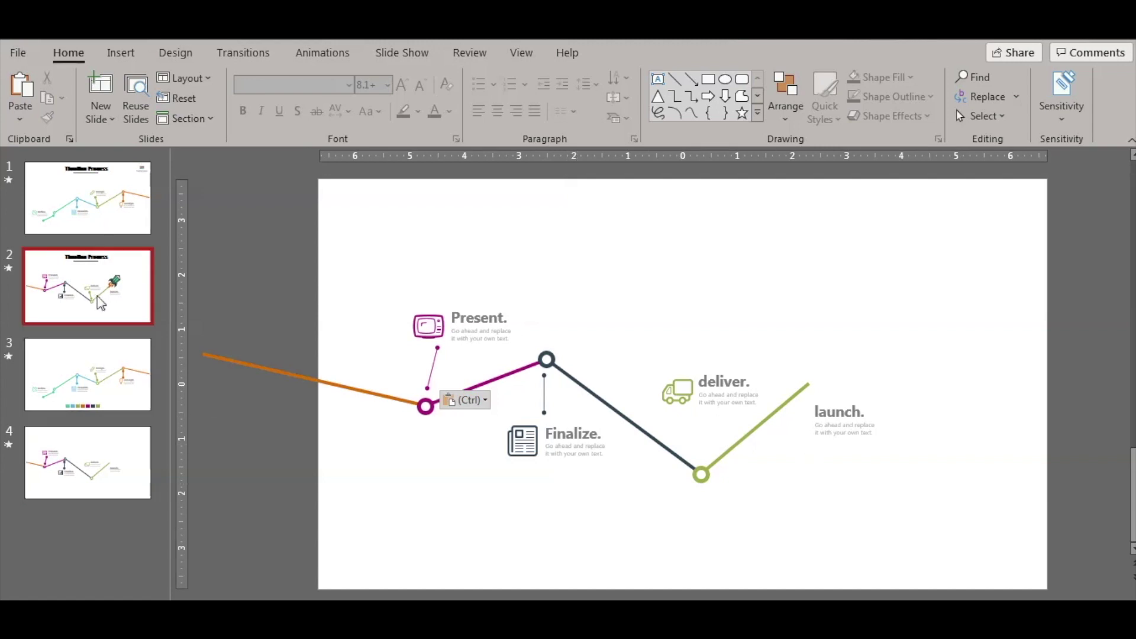
left_click(851, 350)
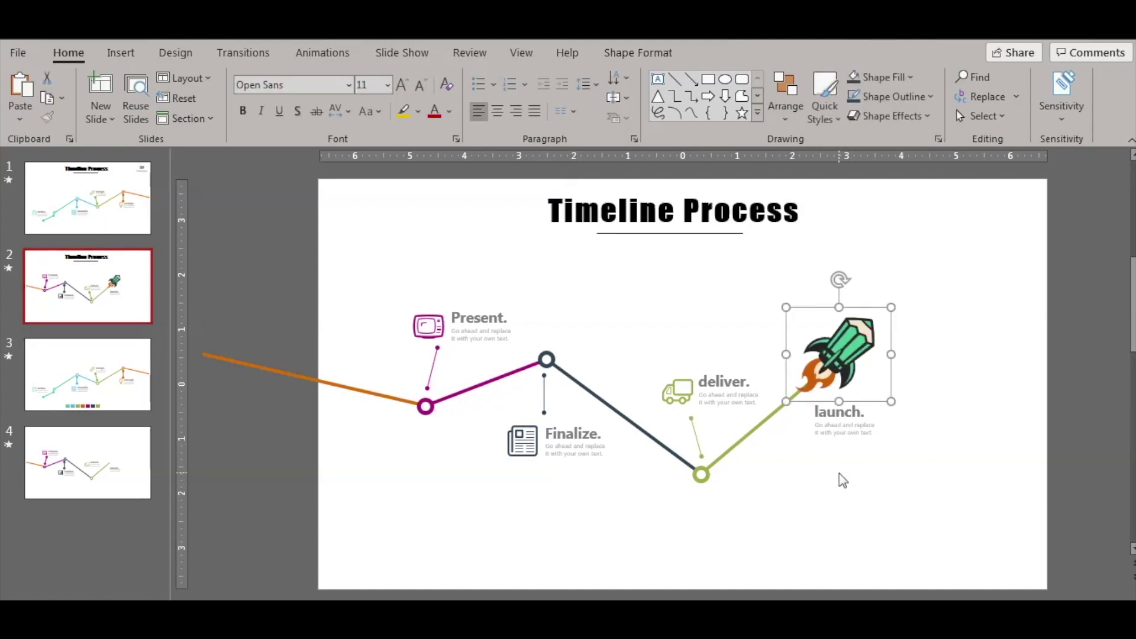
left_click(90, 471)
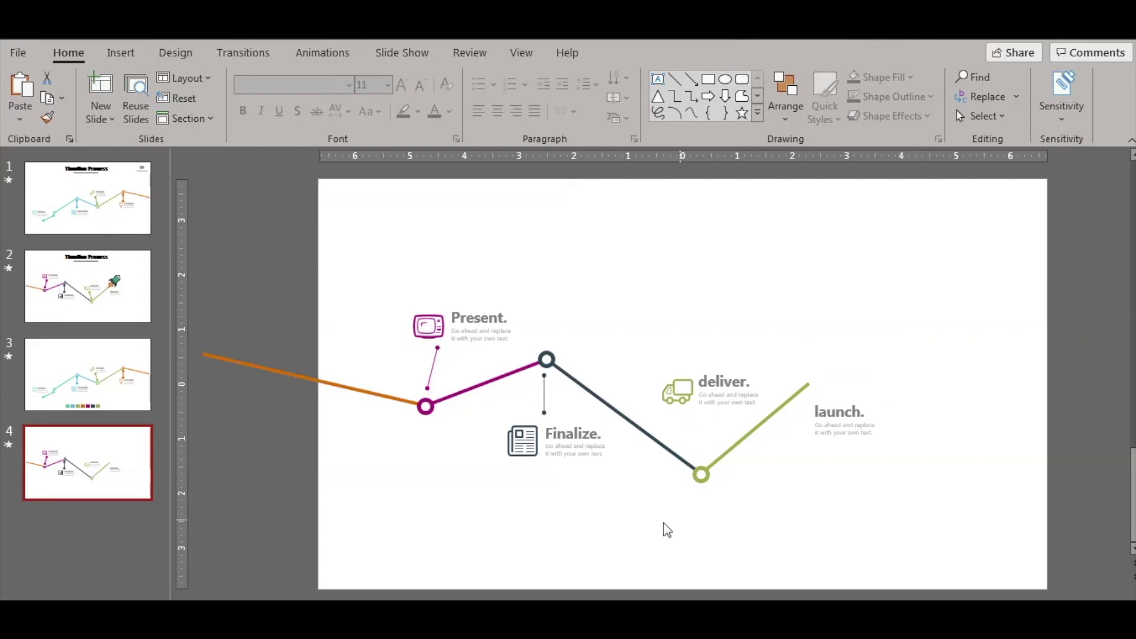
key("ctrl+v")
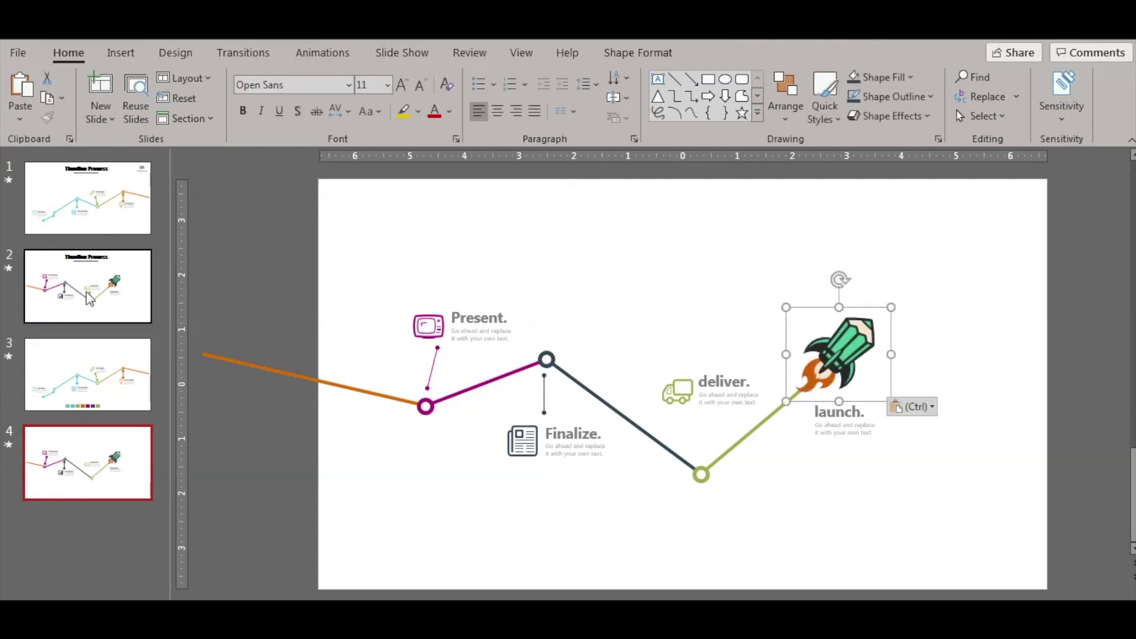
Play the slide show from slide 2 through the rocket animation on slide 4, and return to editing
left_click(90, 297)
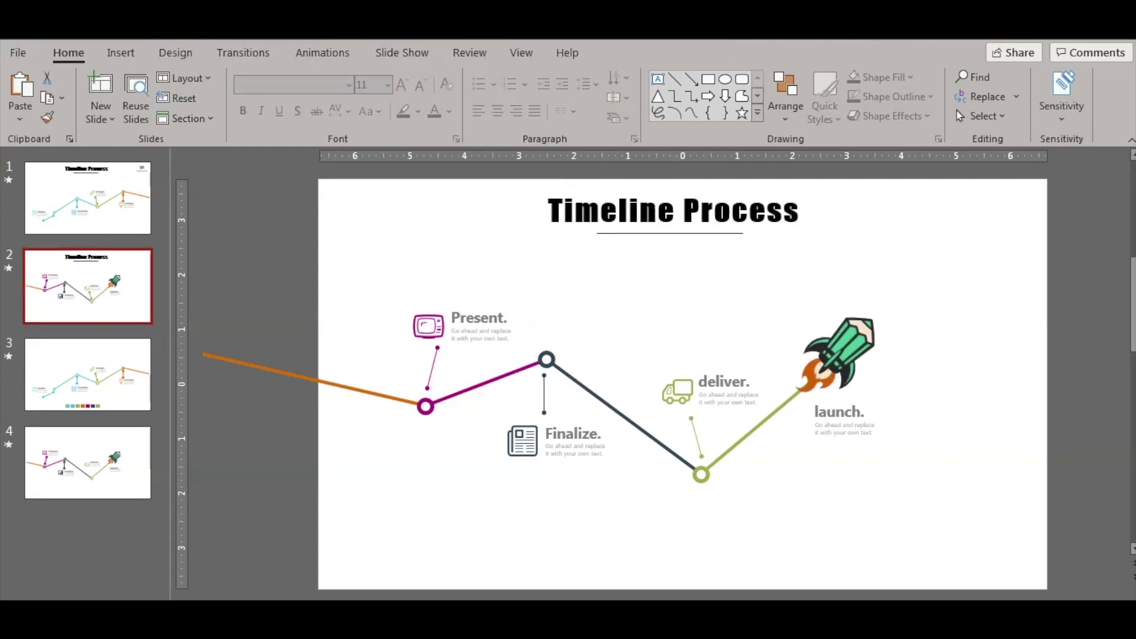
key("shift+F5")
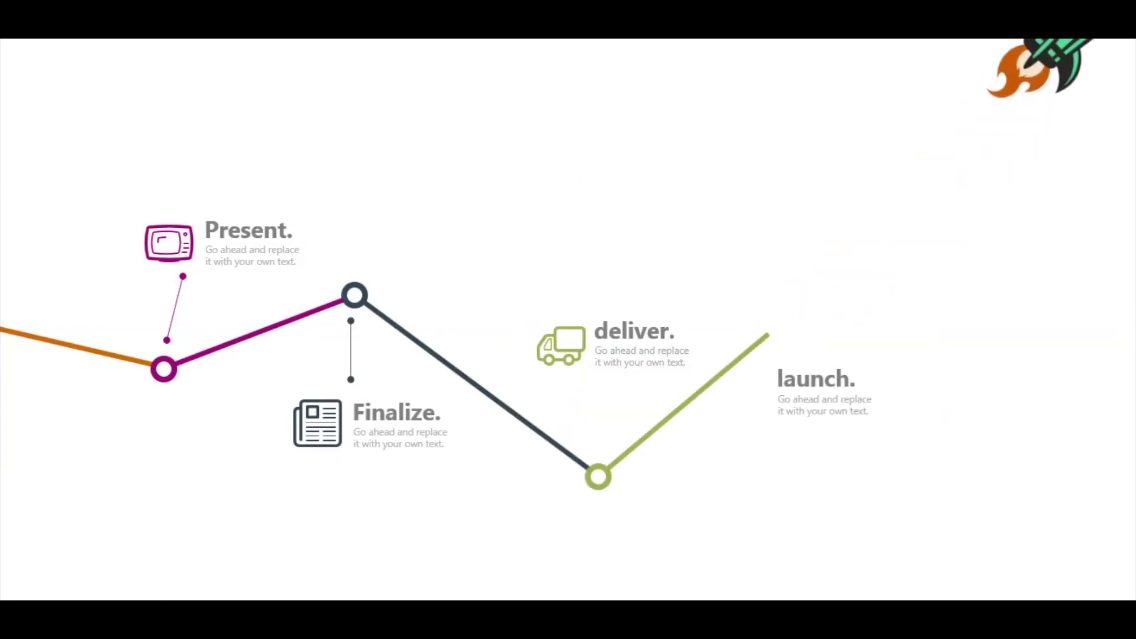
key("Escape")
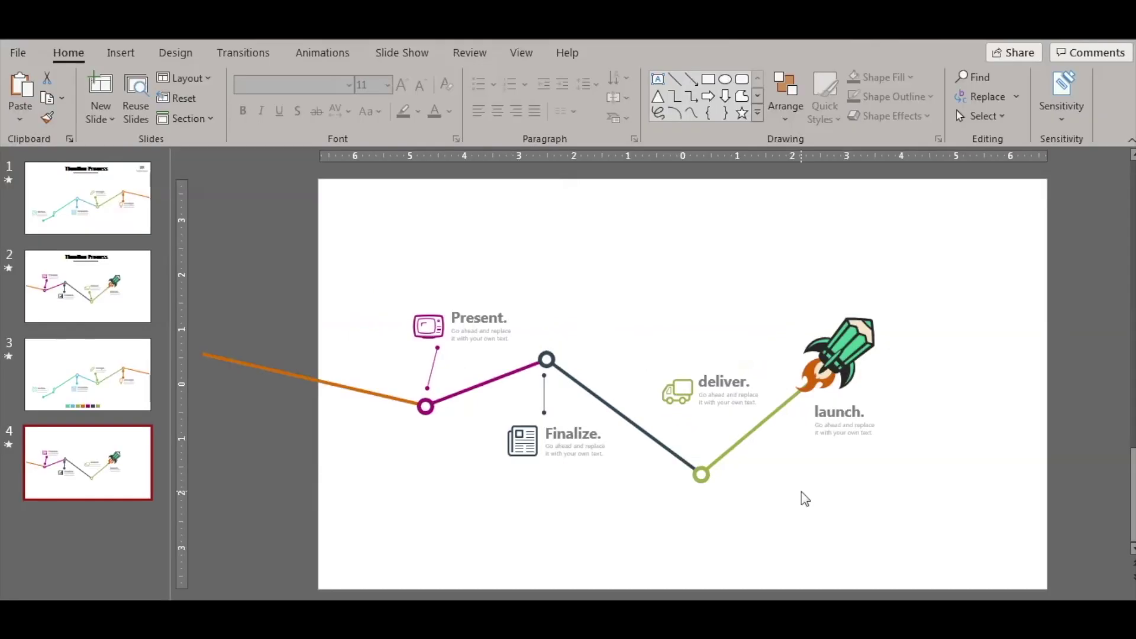
Examine the rocket's animations on slide 2: the Fly In entrance with its effect options, and the Lines motion path
left_click(84, 297)
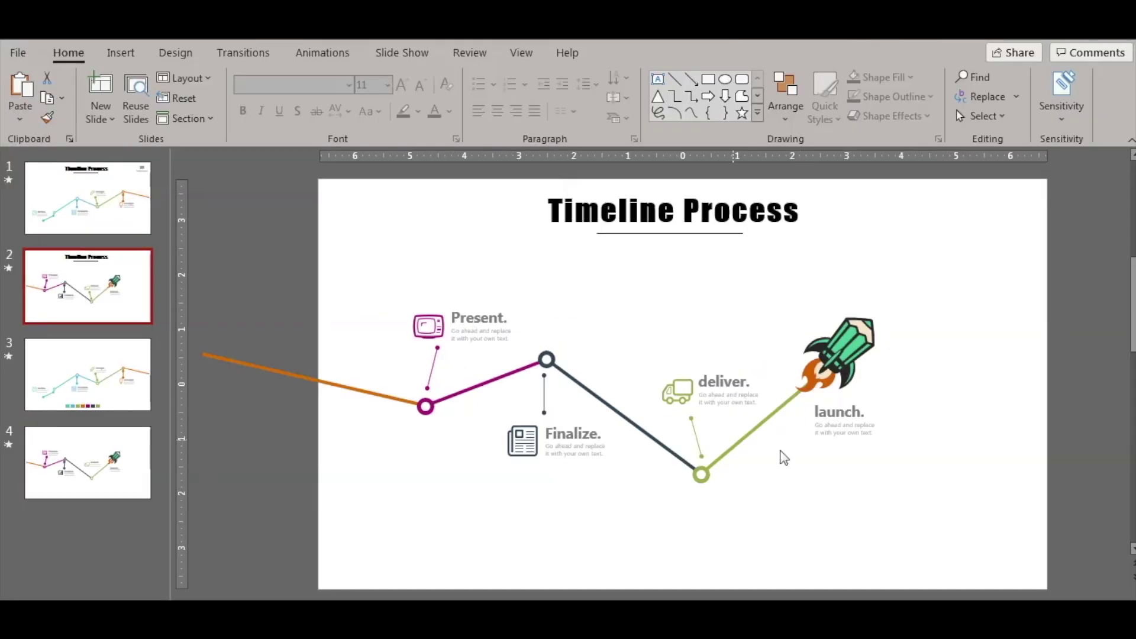
left_click(847, 353)
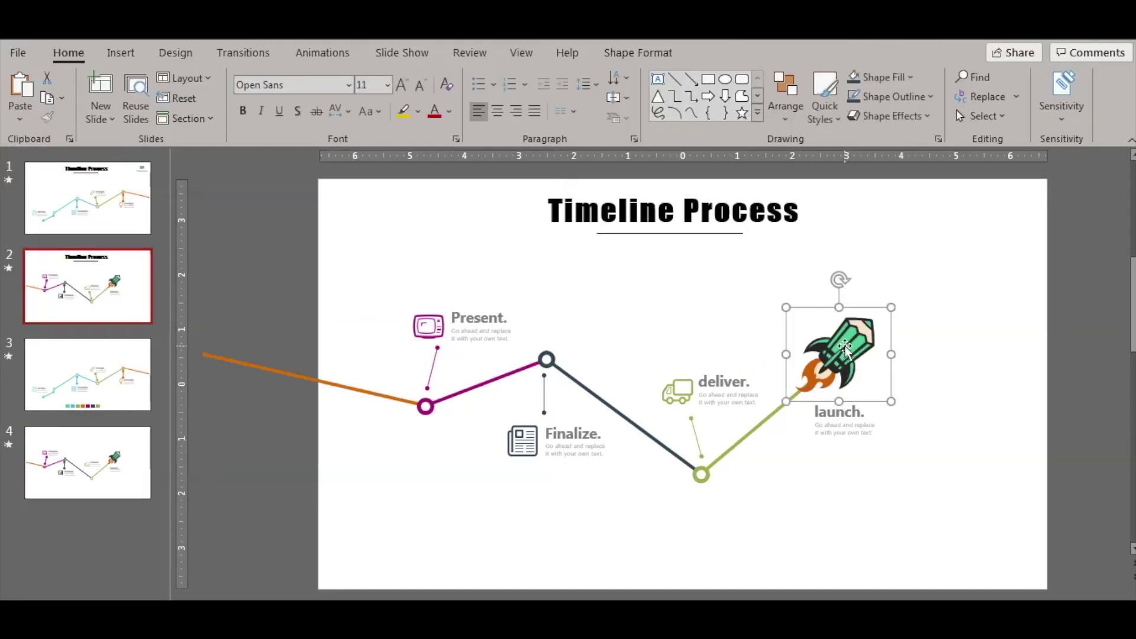
left_click(339, 51)
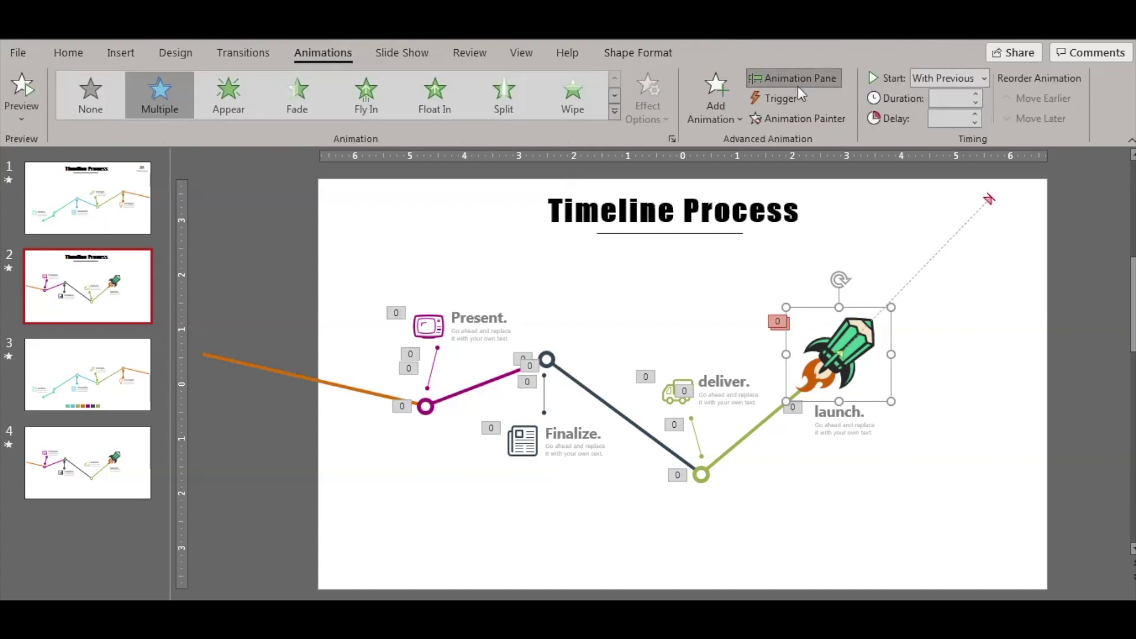
left_click(797, 82)
left_click(1058, 457, "ctrl")
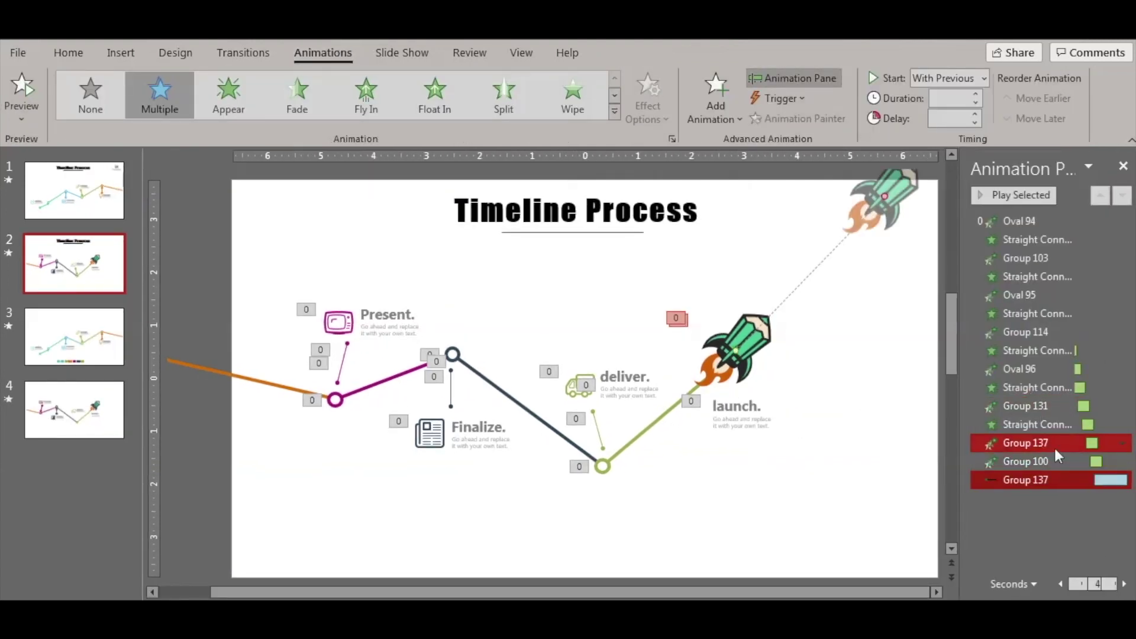
left_click(1036, 443)
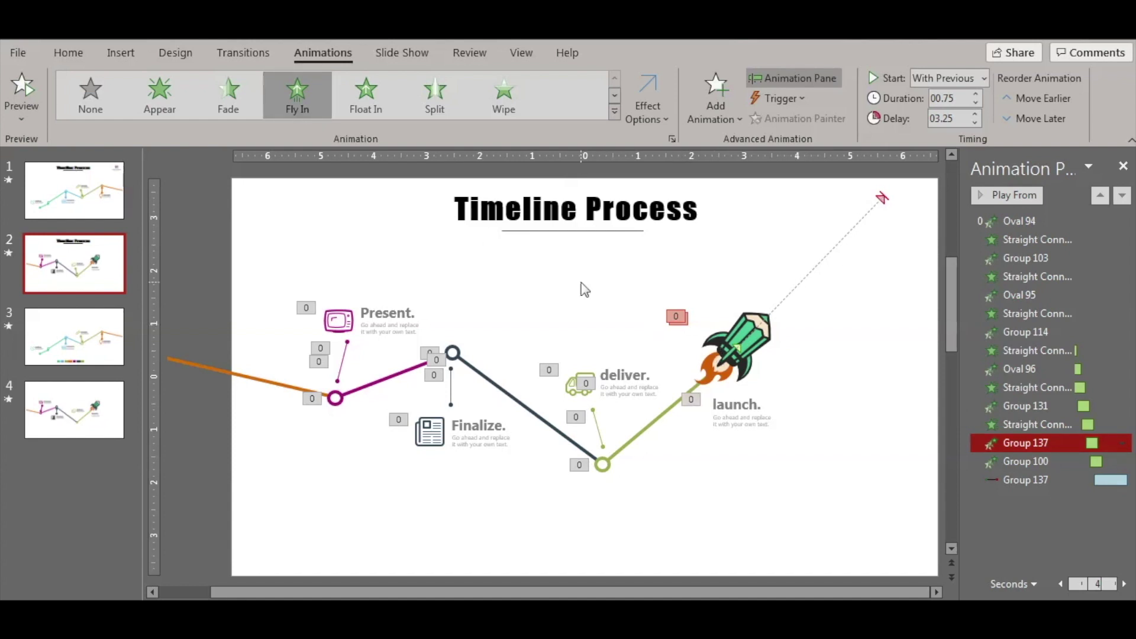
left_click(658, 119)
left_click(862, 341)
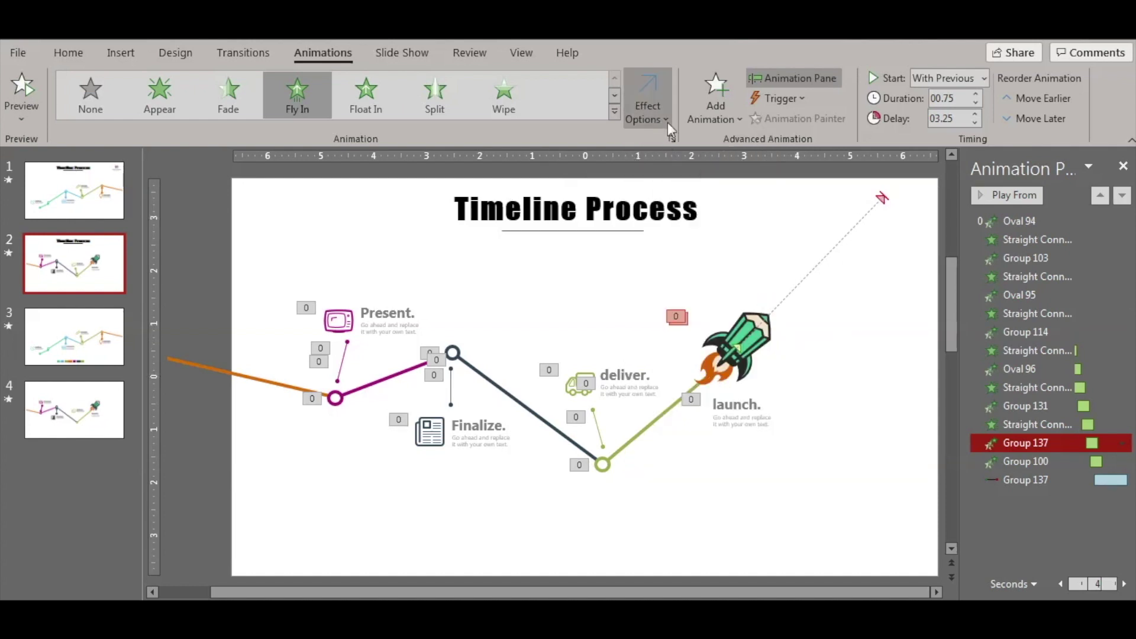
left_click(995, 473, "ctrl")
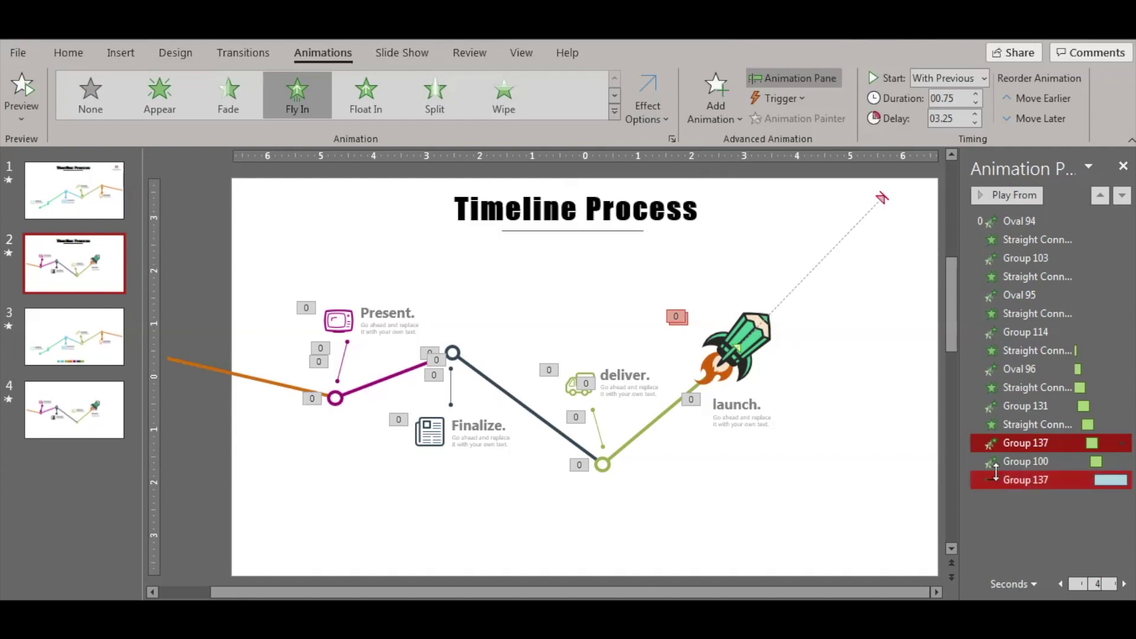
left_click(1028, 481)
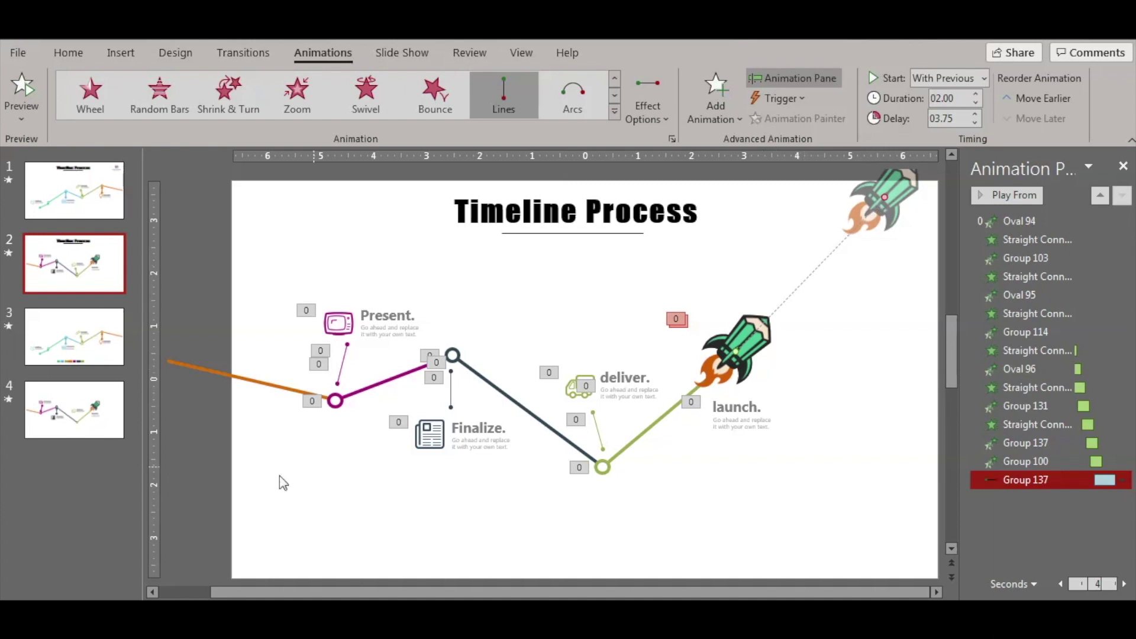
Add a new slide after slide 4 and delete its title and text placeholders
left_click(73, 413)
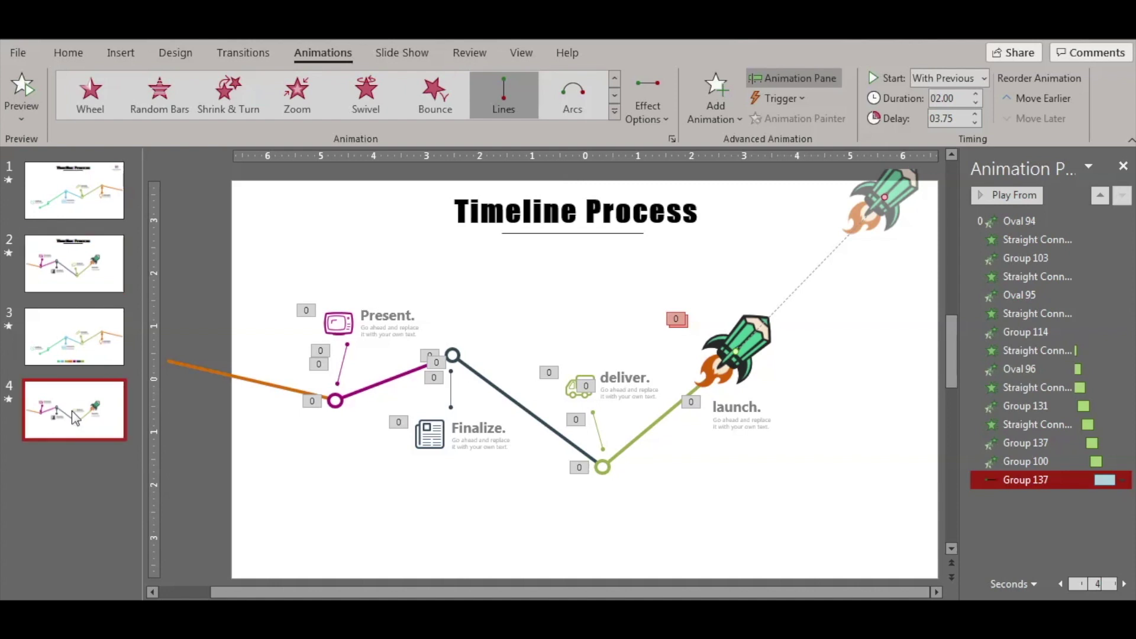
left_click(80, 464)
key("Return")
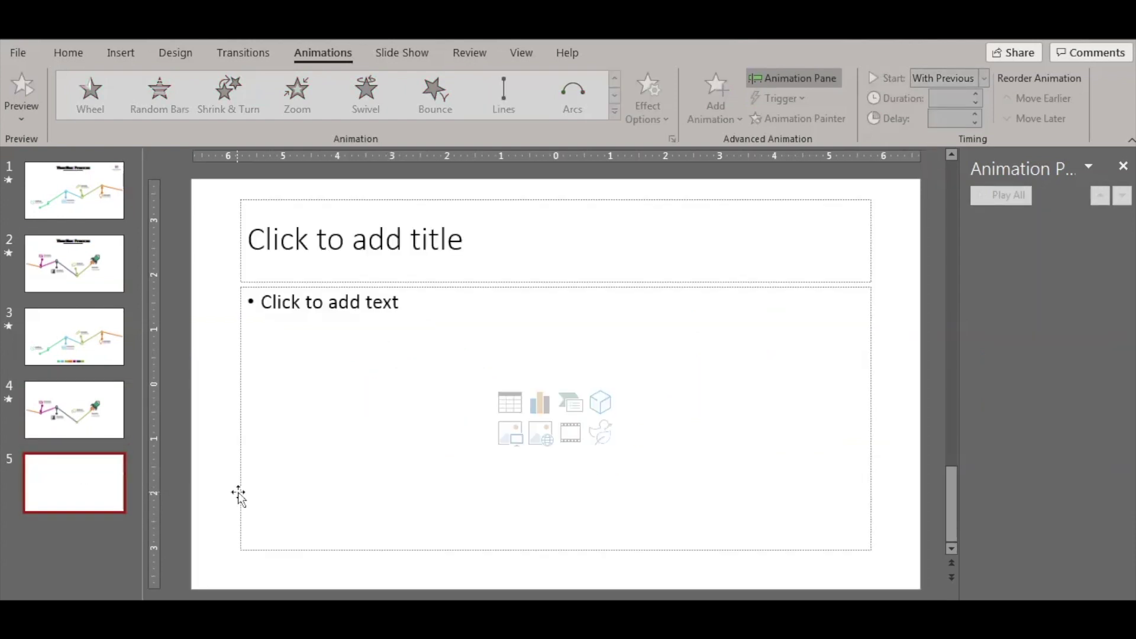
key("ctrl+a")
key("Delete")
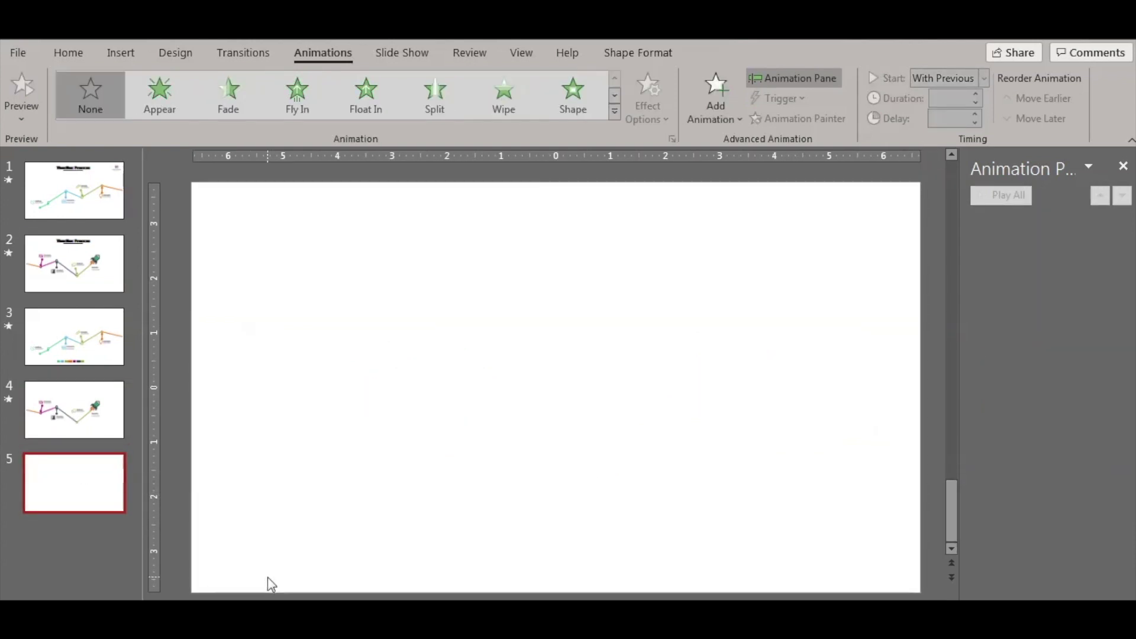
Copy the animated rocket from slide 4 onto the empty slide 5
left_click(100, 435)
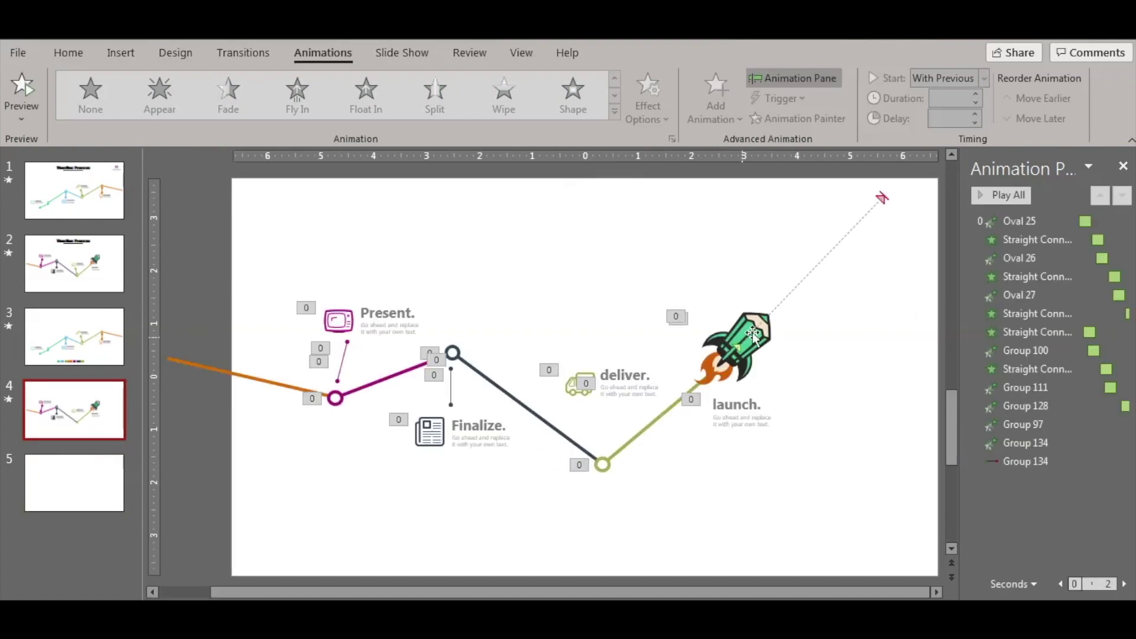
left_click(754, 333)
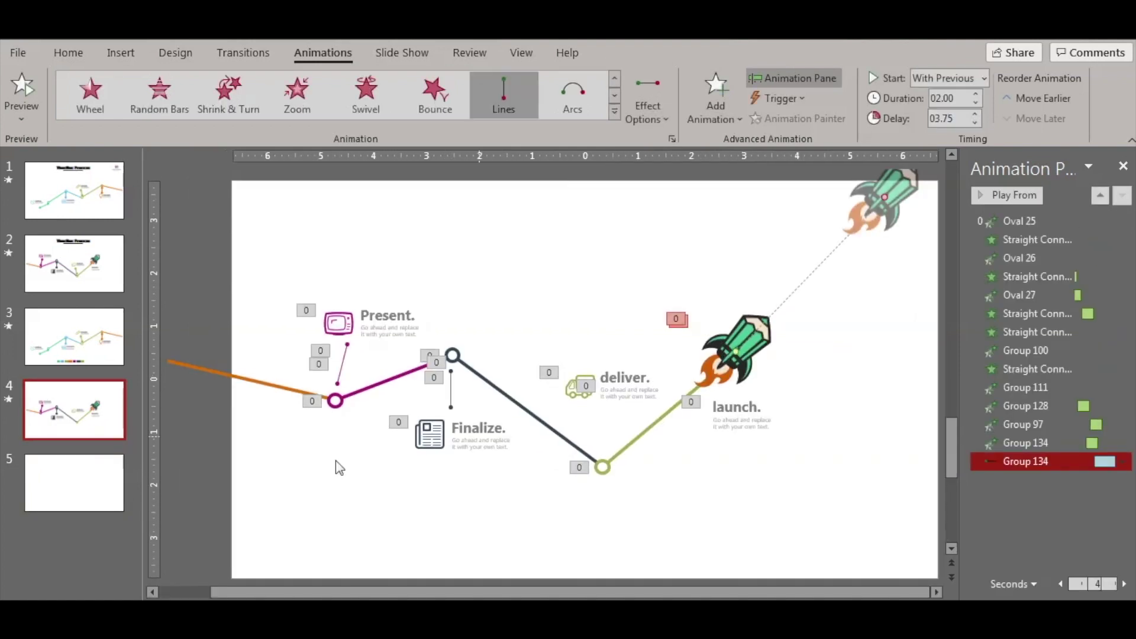
left_click(65, 476)
key("ctrl+v")
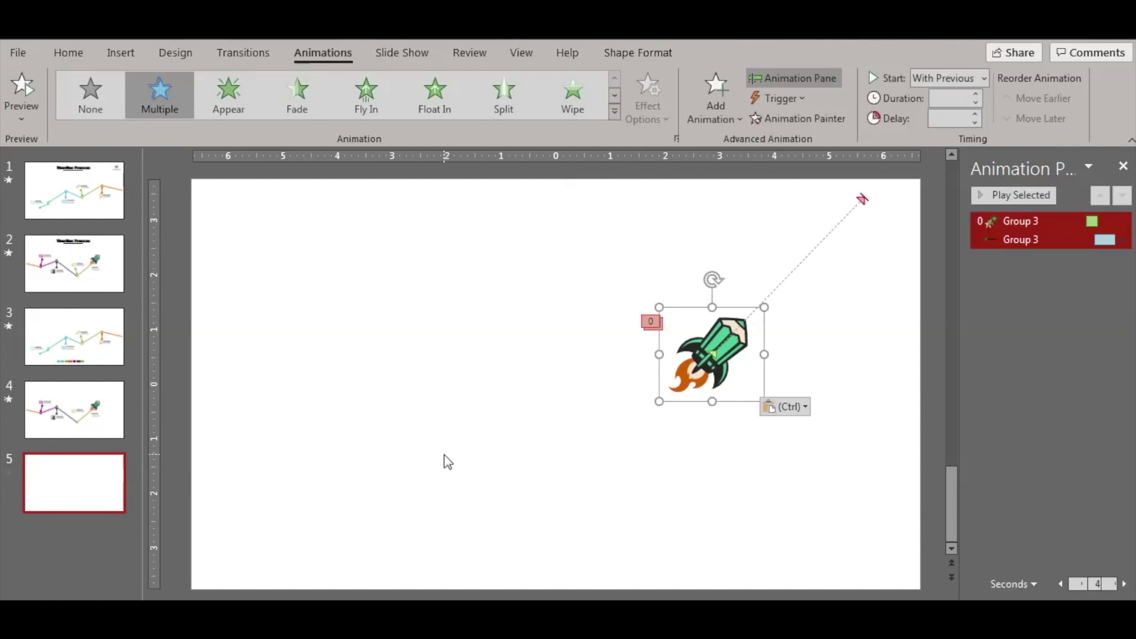
Remove both existing animations from the rocket on slide 5
left_click(1027, 221)
key("Delete")
key("Delete")
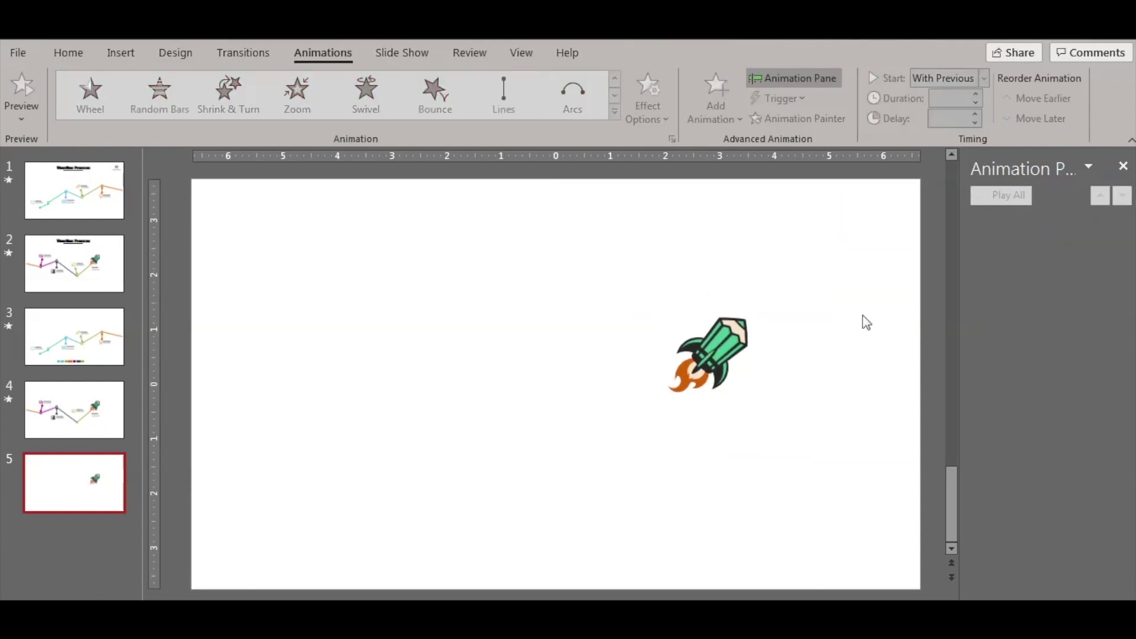
Apply a Fly In entrance to the rocket on slide 5, coming From Bottom-Left
left_click(722, 345)
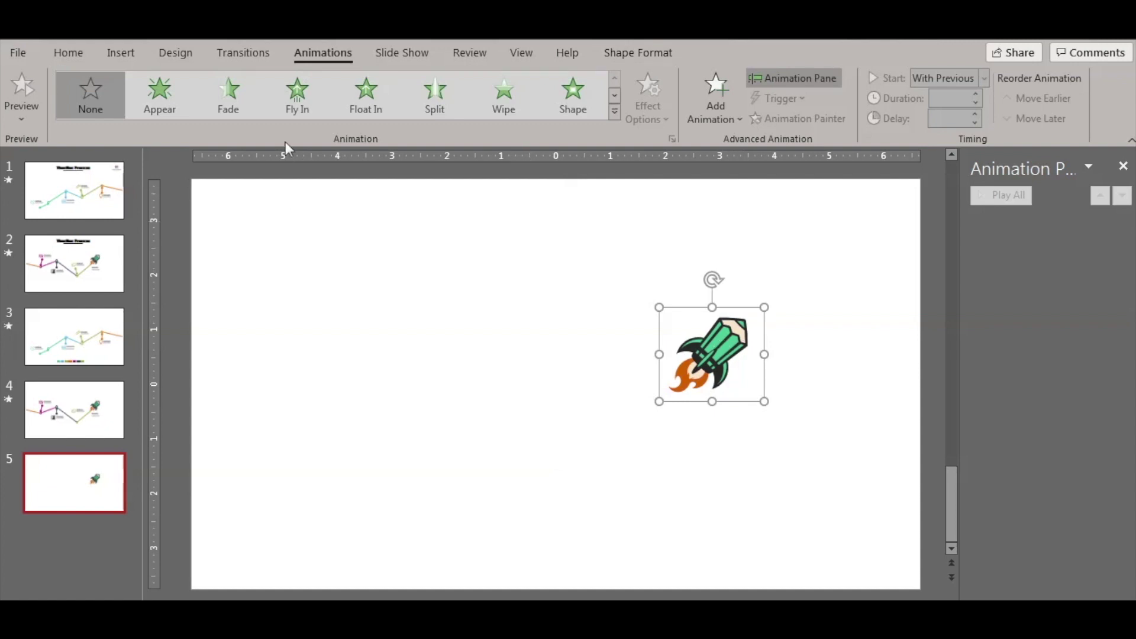
left_click(297, 95)
left_click(656, 113)
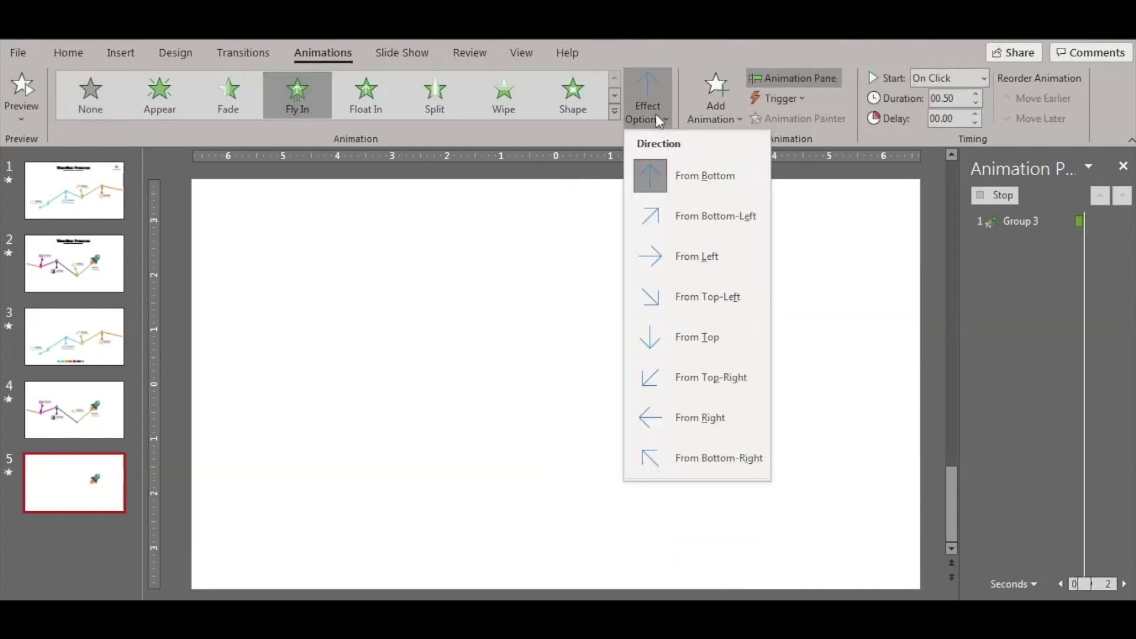
left_click(724, 219)
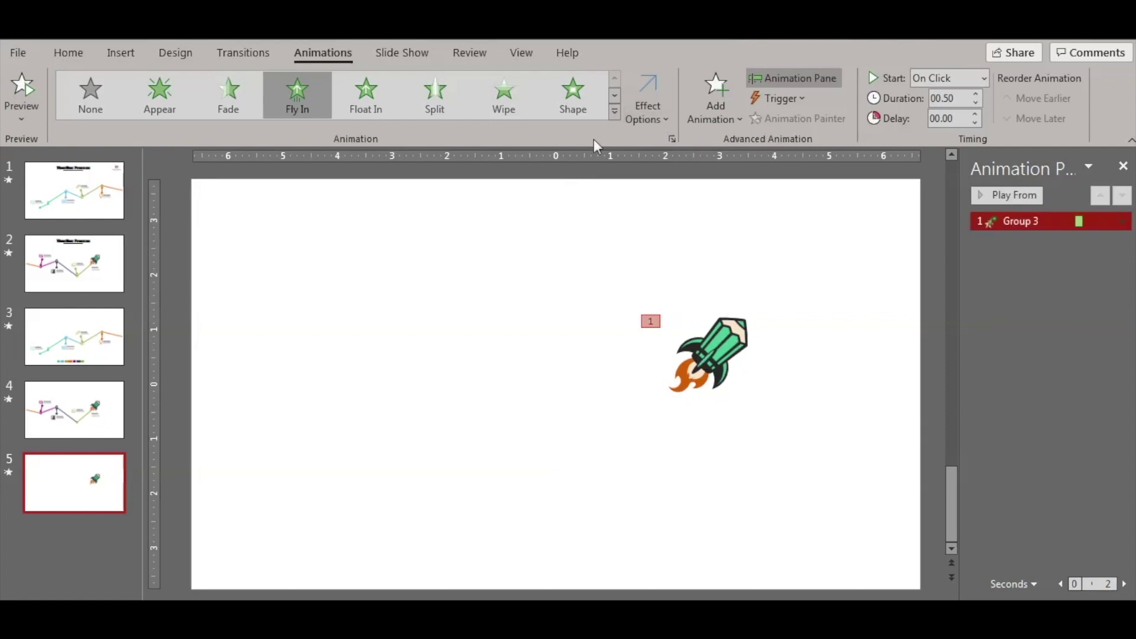
Add a Lines motion path to the rocket as a second animation, ending diagonally up near the slide's upper-right corner
left_click(719, 116)
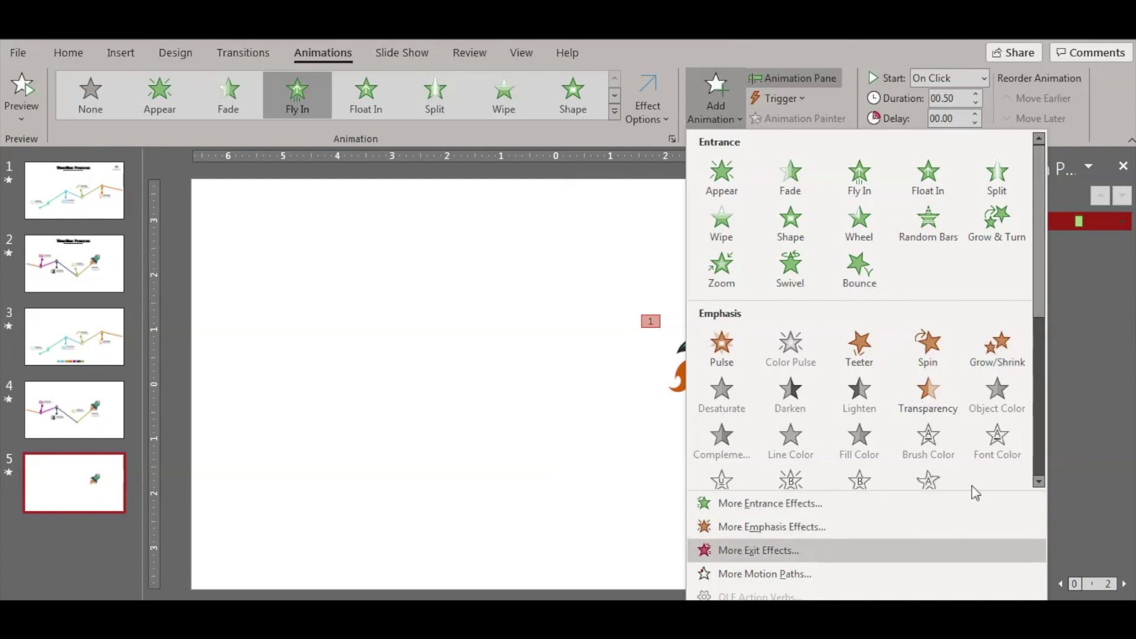
left_click_drag(1034, 286, 1006, 461)
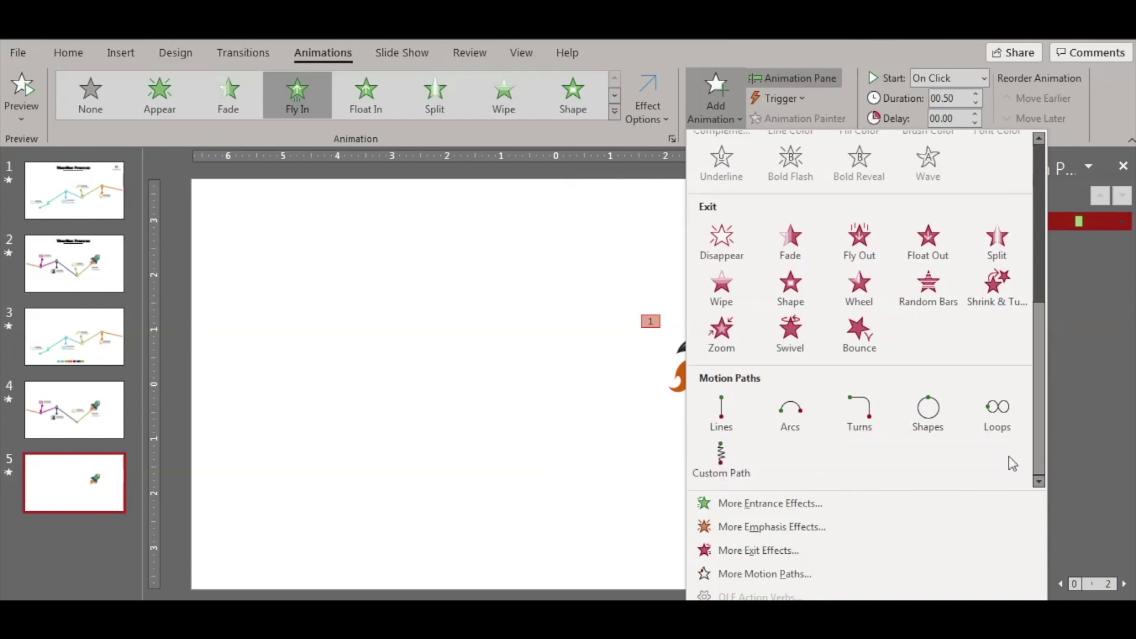
left_click(733, 418)
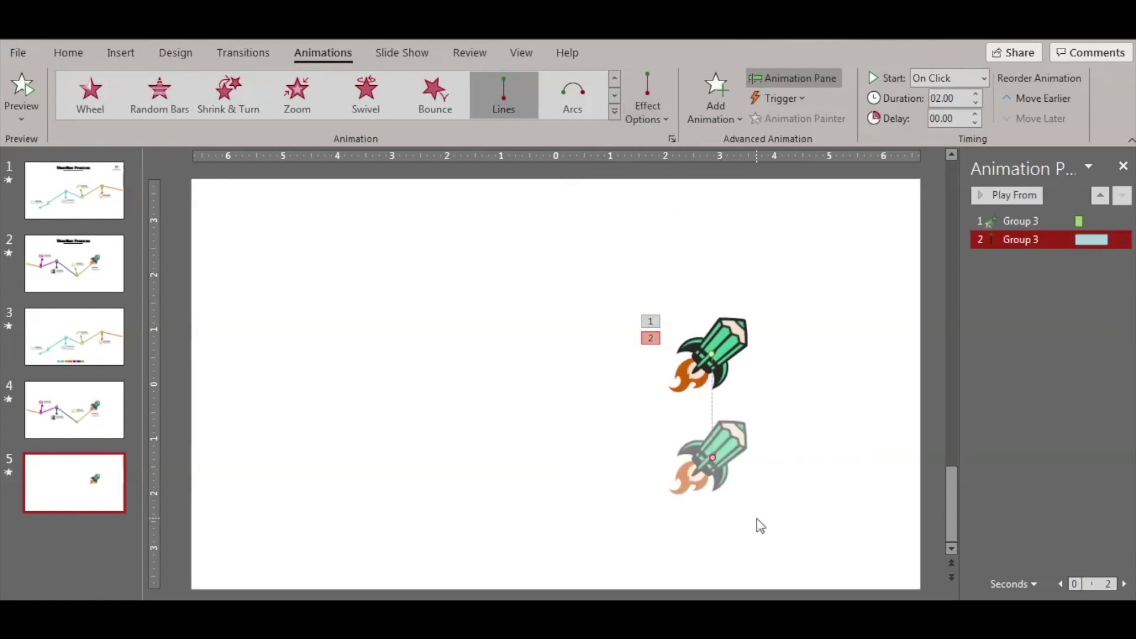
left_click_drag(711, 459, 835, 207)
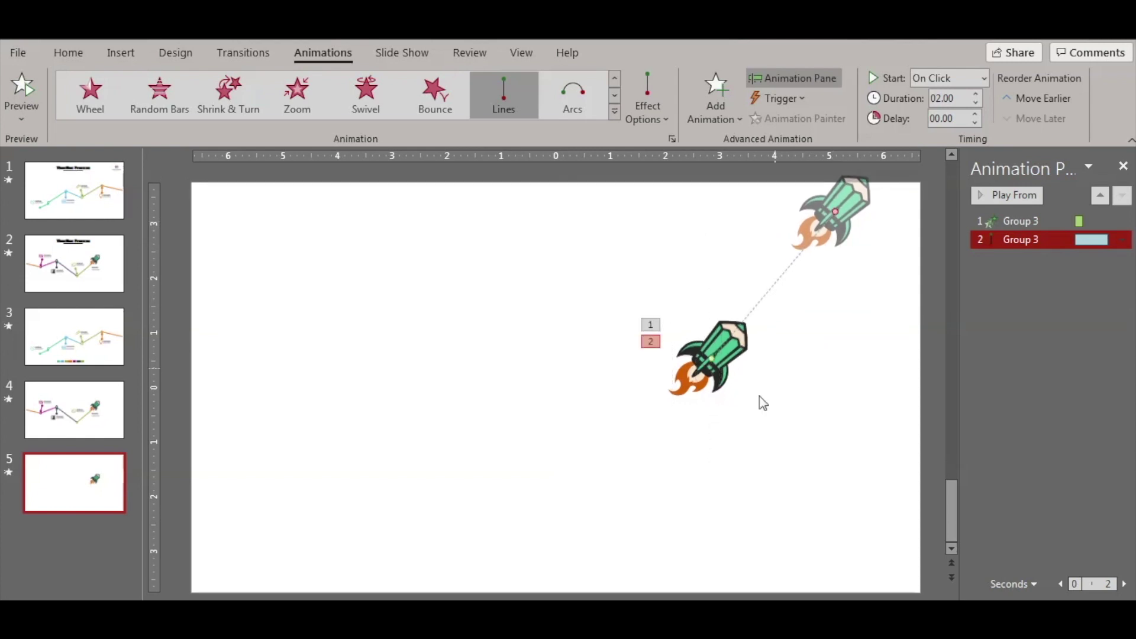
Set the rocket's Lines motion path to start After Previous
left_click(732, 354)
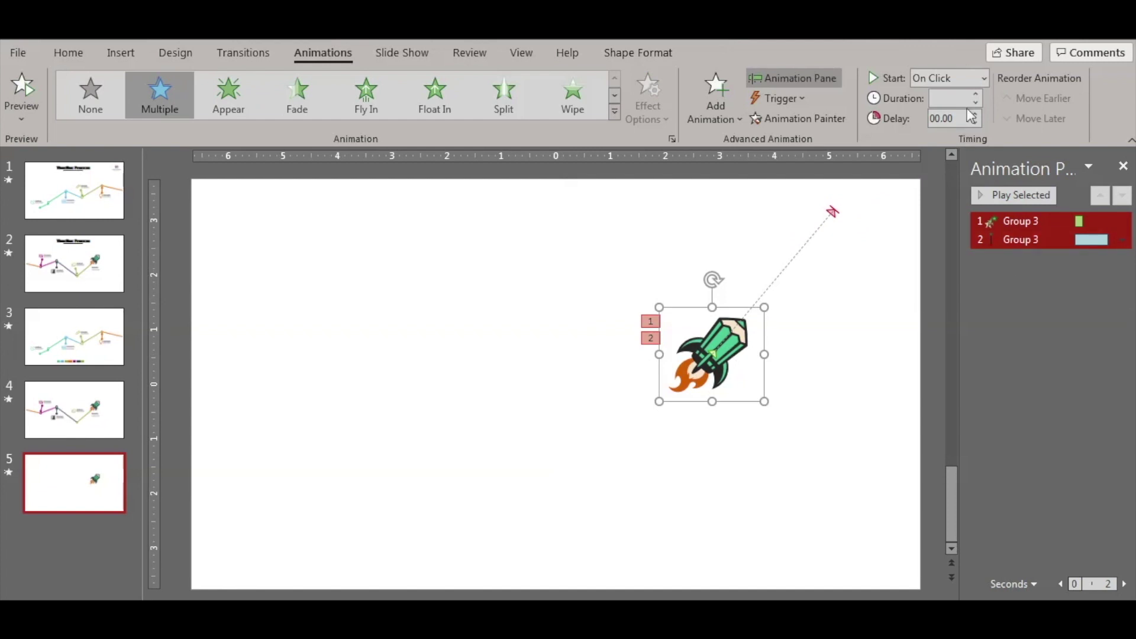
left_click(1020, 239)
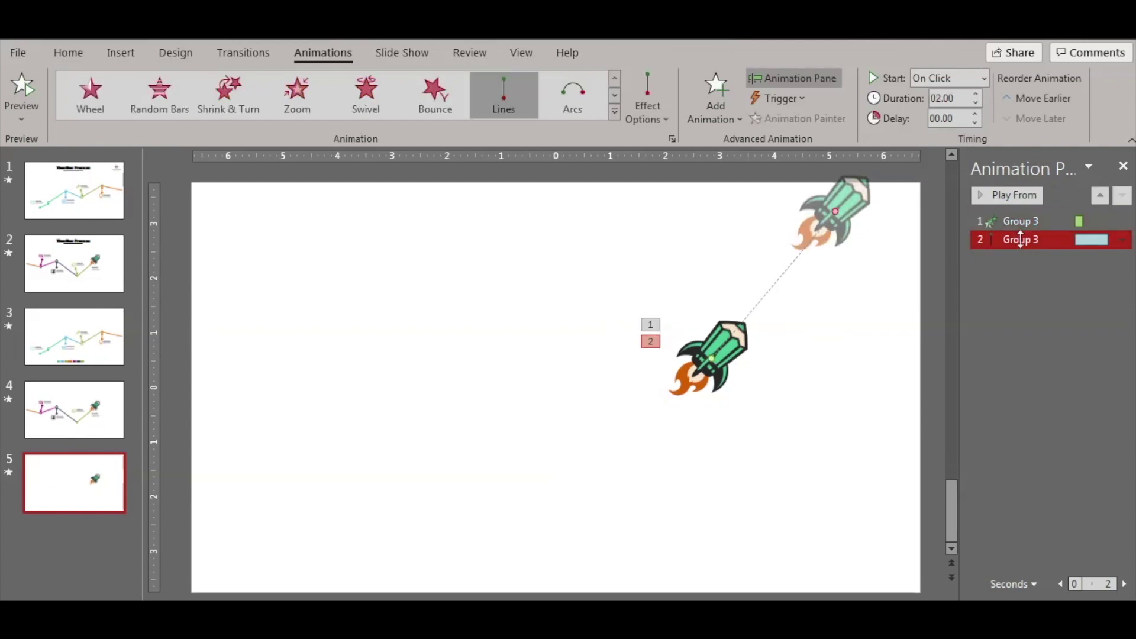
left_click(982, 78)
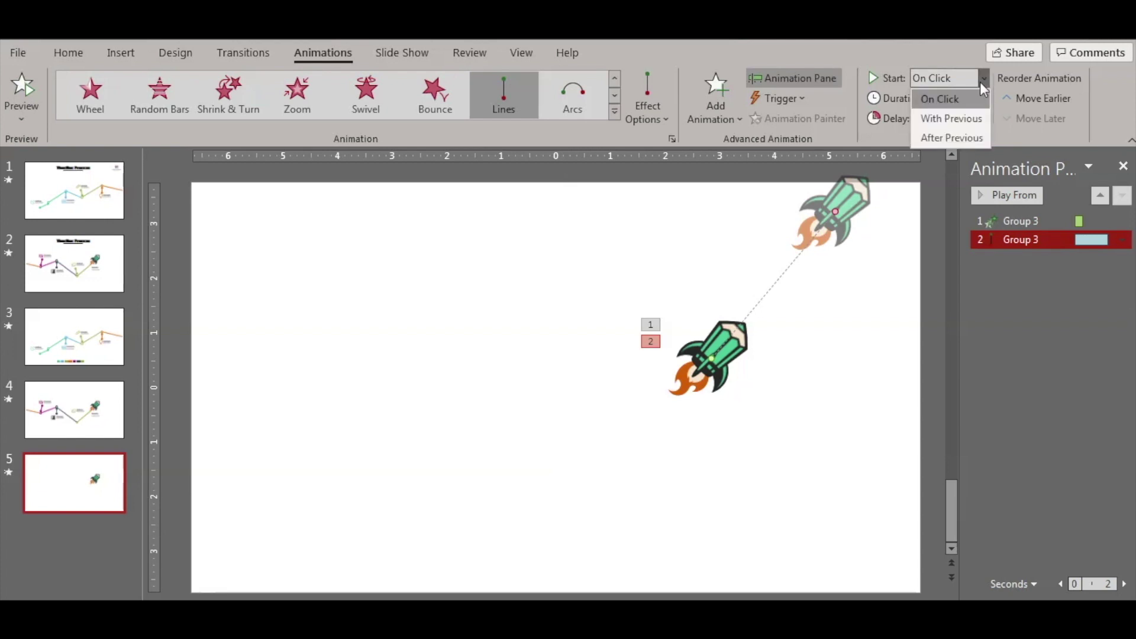
key("Escape")
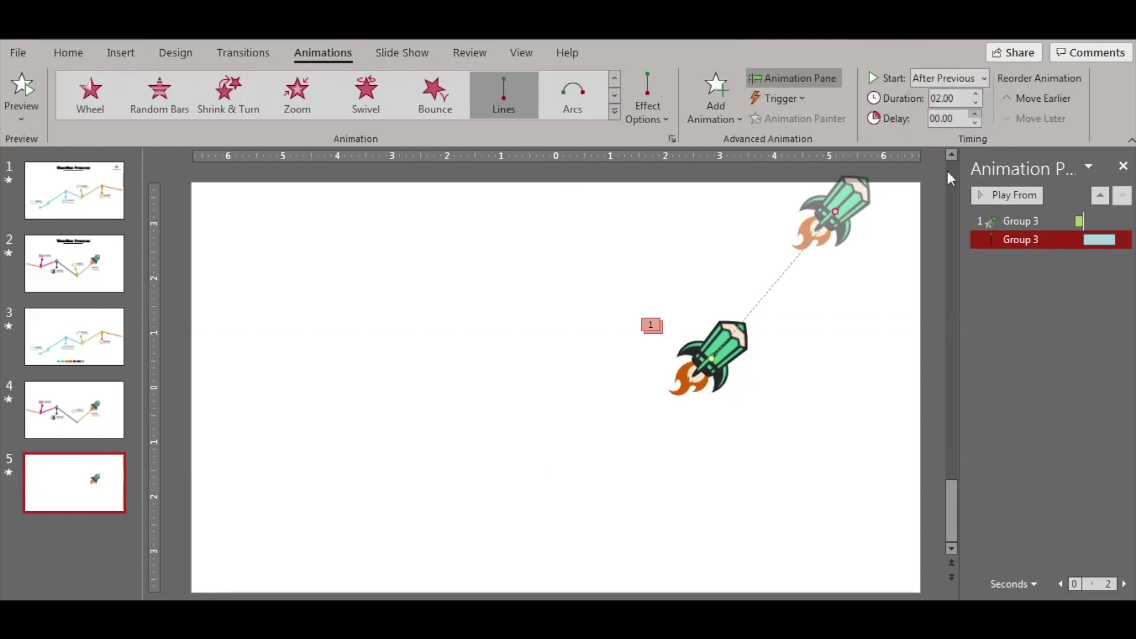
left_click(789, 445)
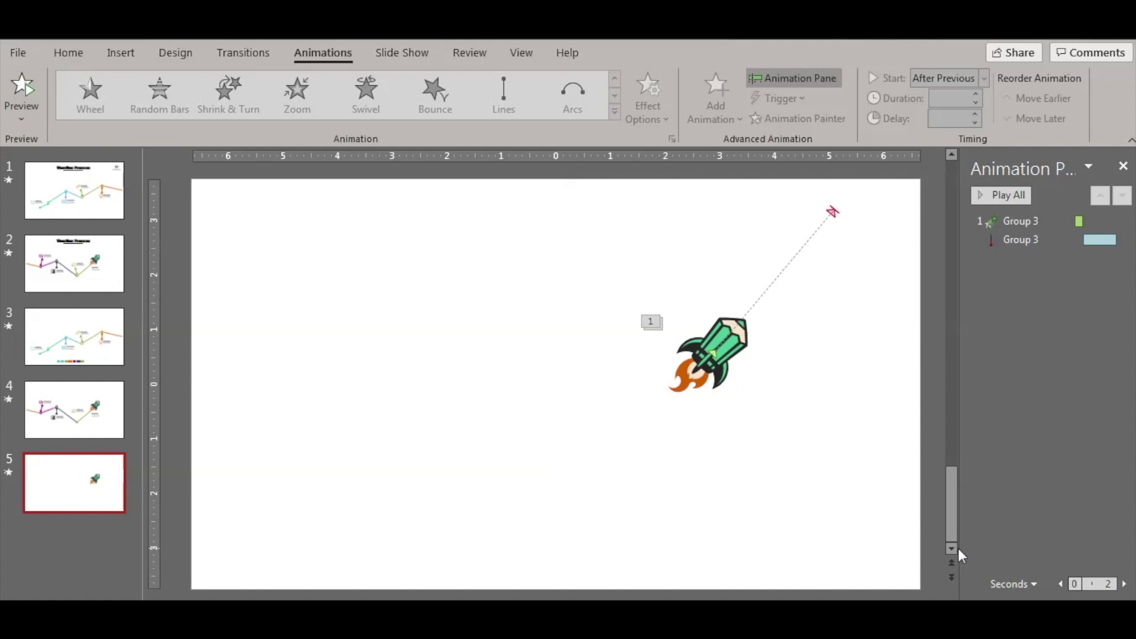
Play the slide show from slide 5 to check the rocket's animation, return to editing and select the motion path
key("shift+F5")
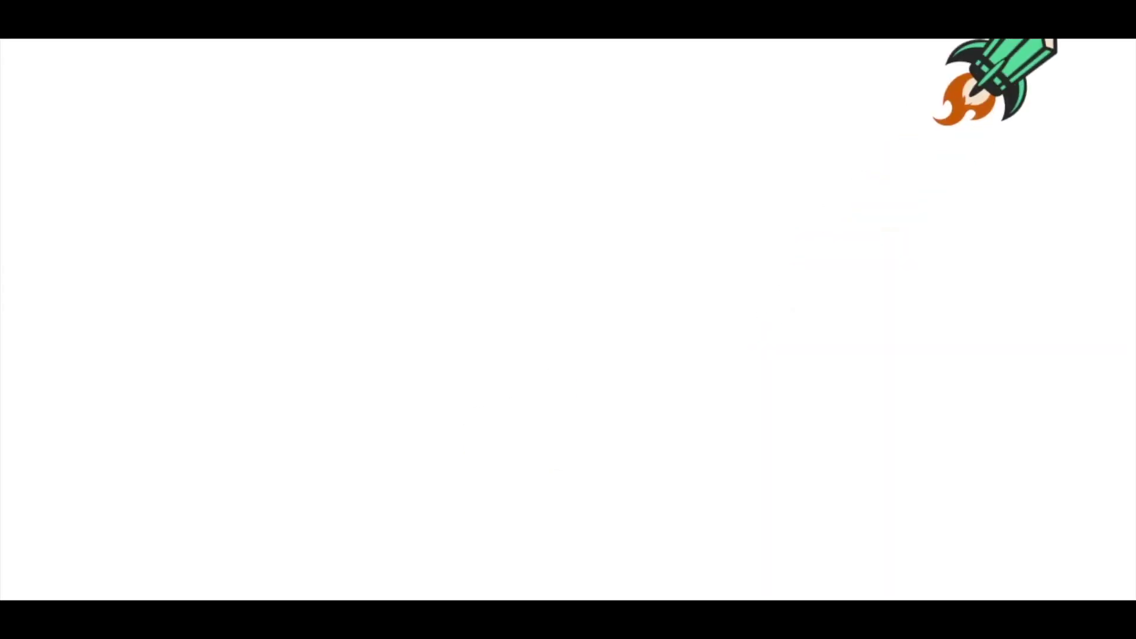
key("Escape")
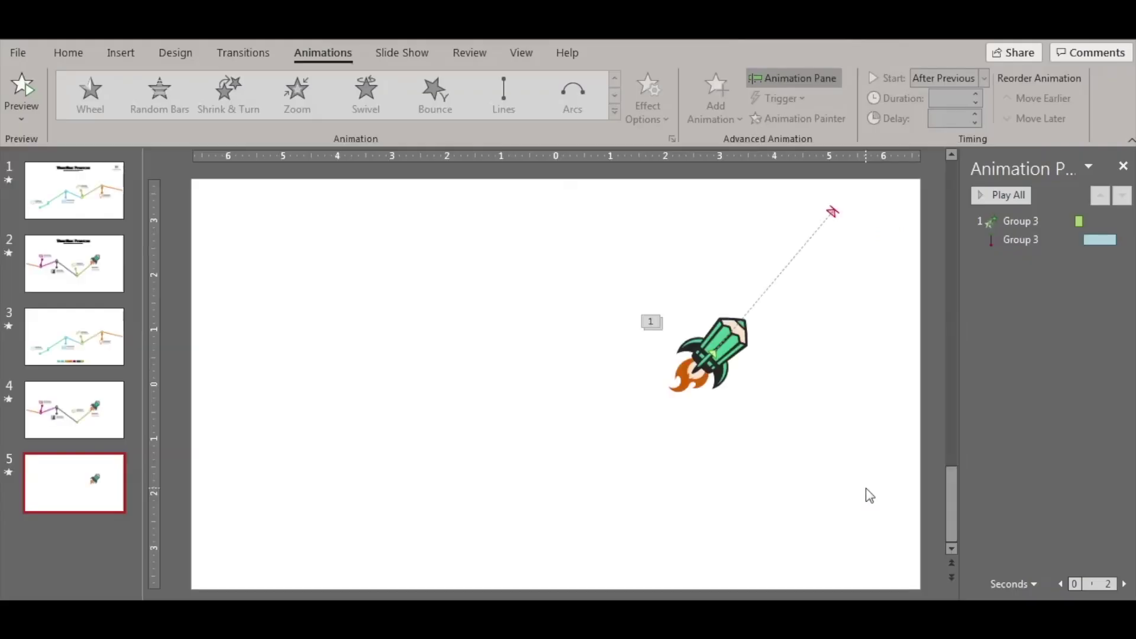
left_click(800, 252)
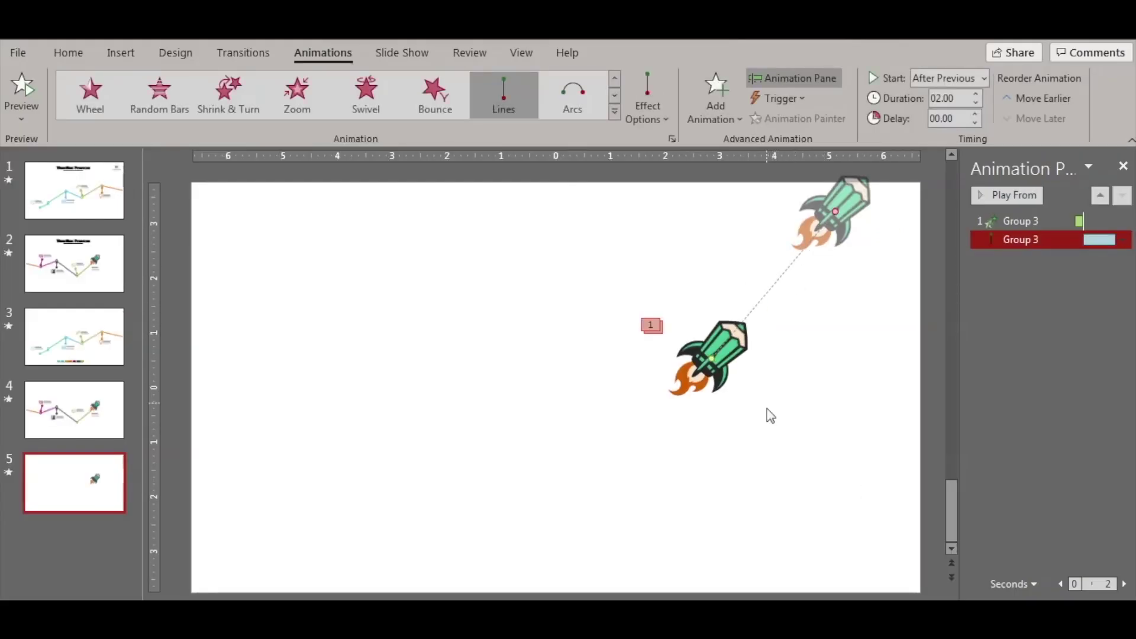
Go back to slide 1, hide the animation list and play the slide show from the beginning
left_click(94, 197)
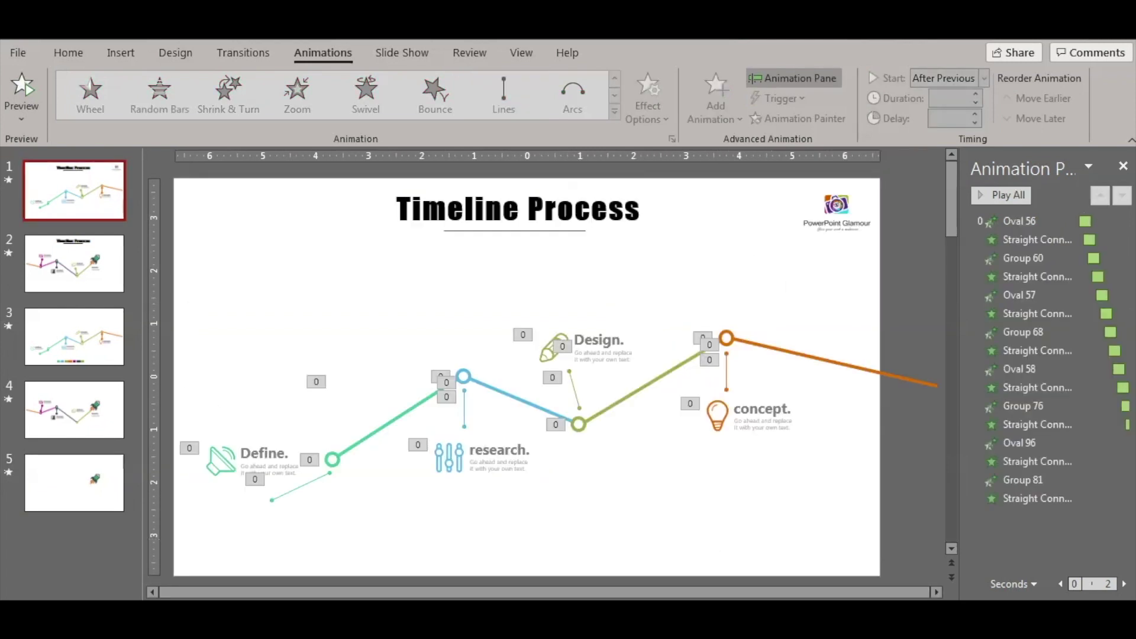
left_click(1123, 166)
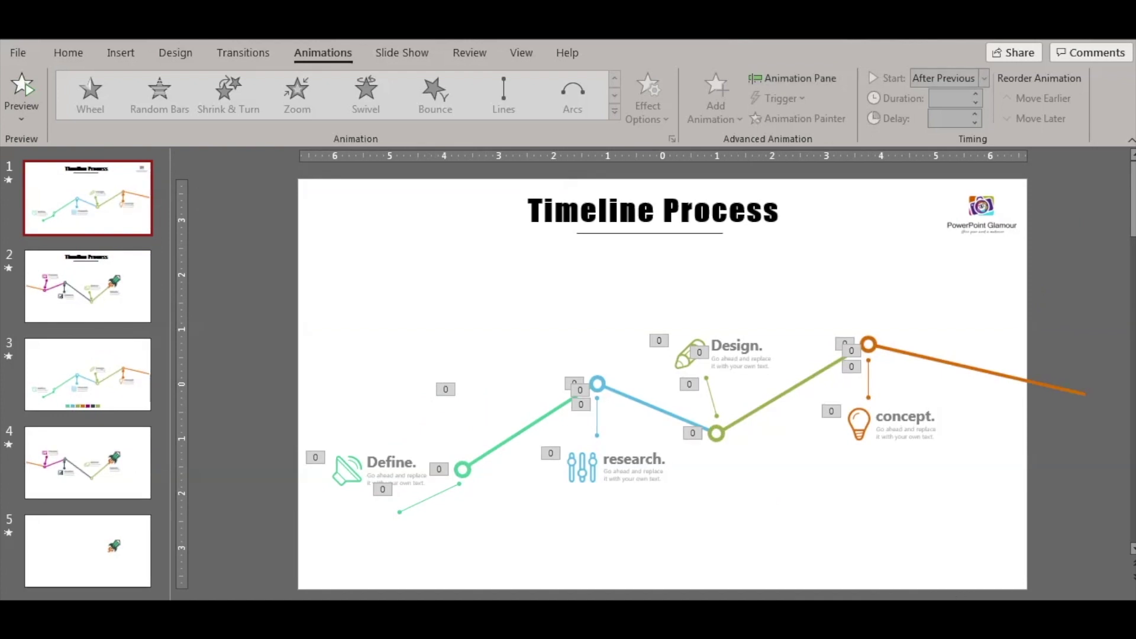
key("F5")
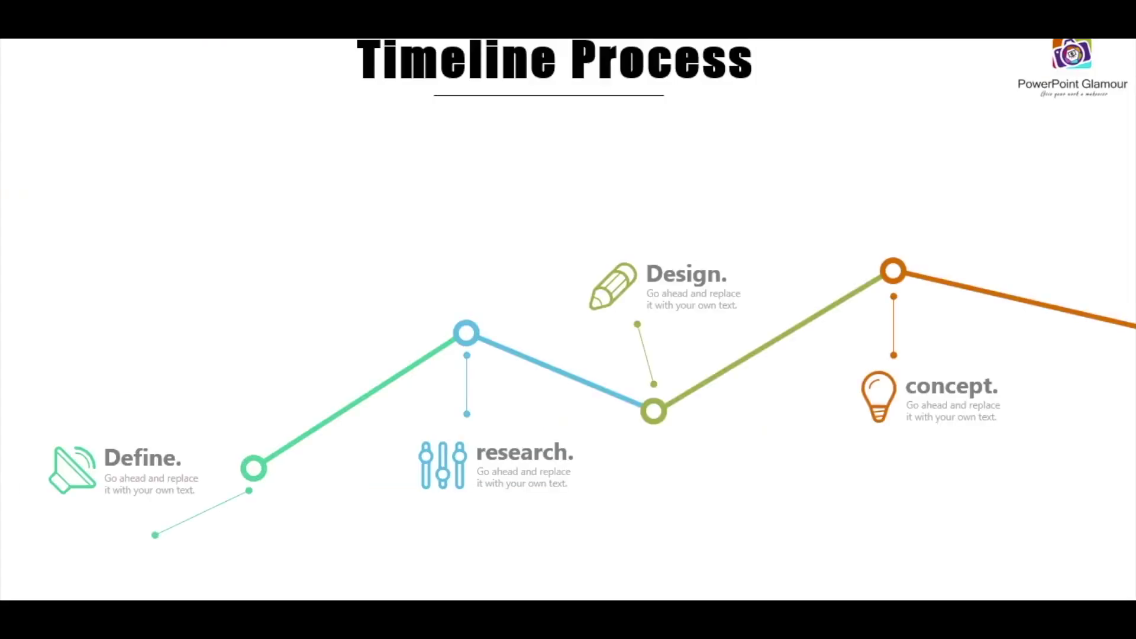